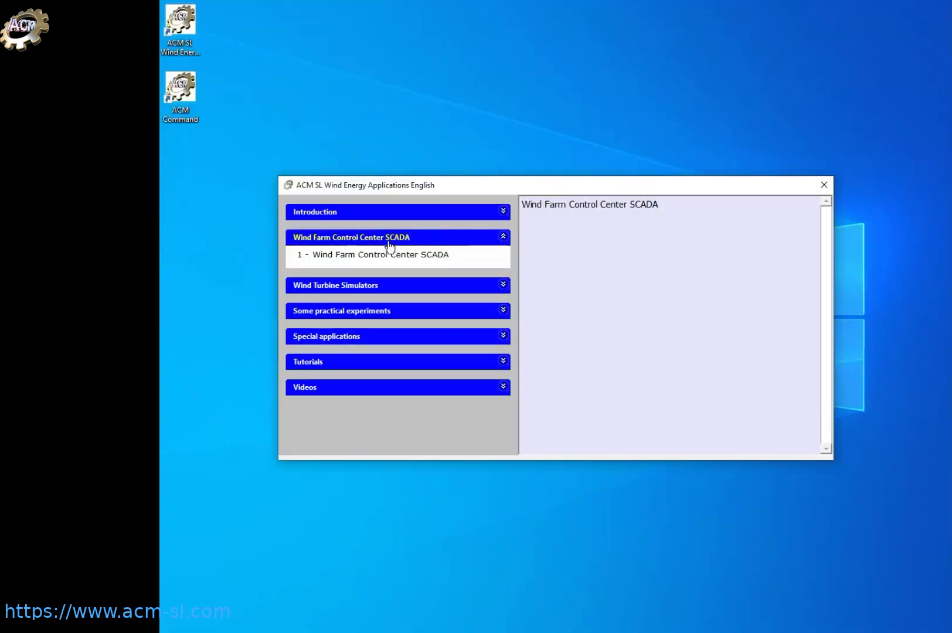
- Expand the Wind Turbine Simulators list and read each simulator's description, ending on DFIG
mouse_move(397, 260)
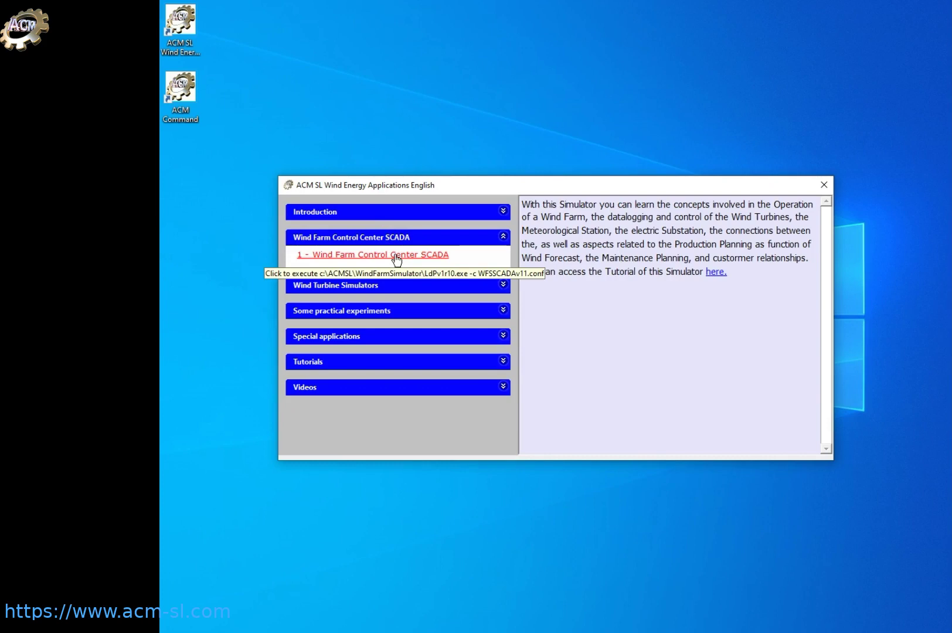
click(503, 286)
mouse_move(460, 310)
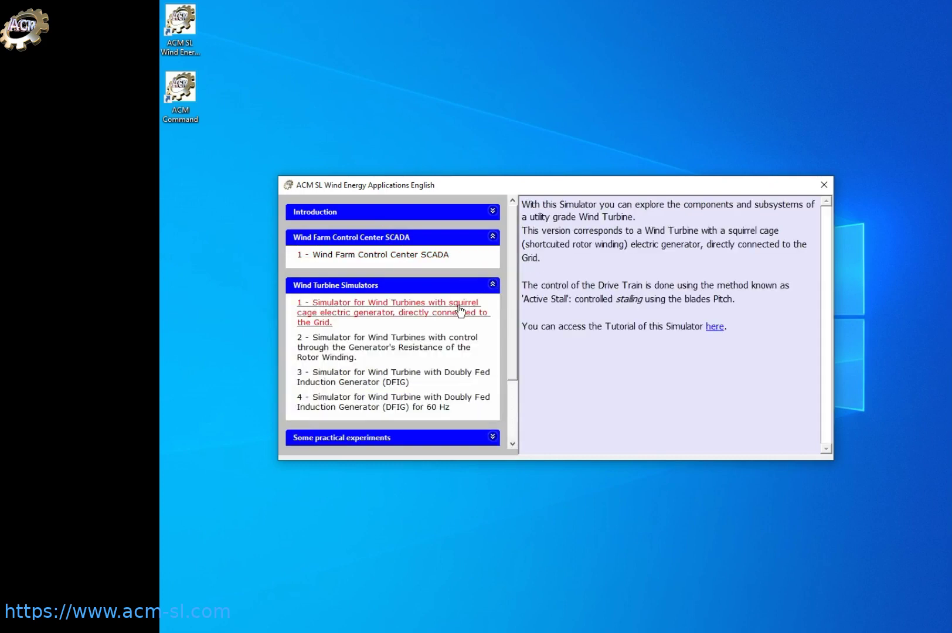
mouse_move(443, 340)
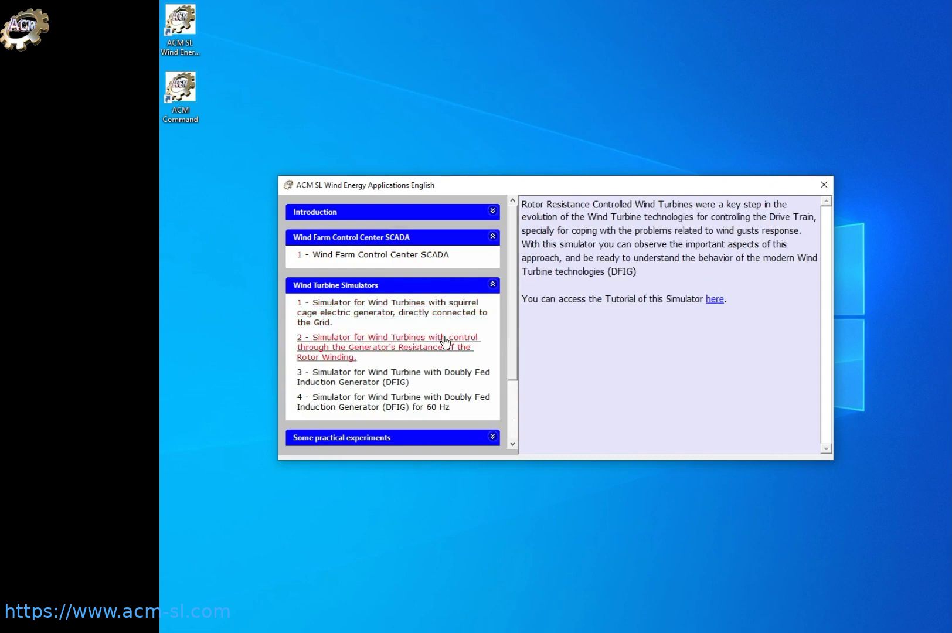
mouse_move(436, 376)
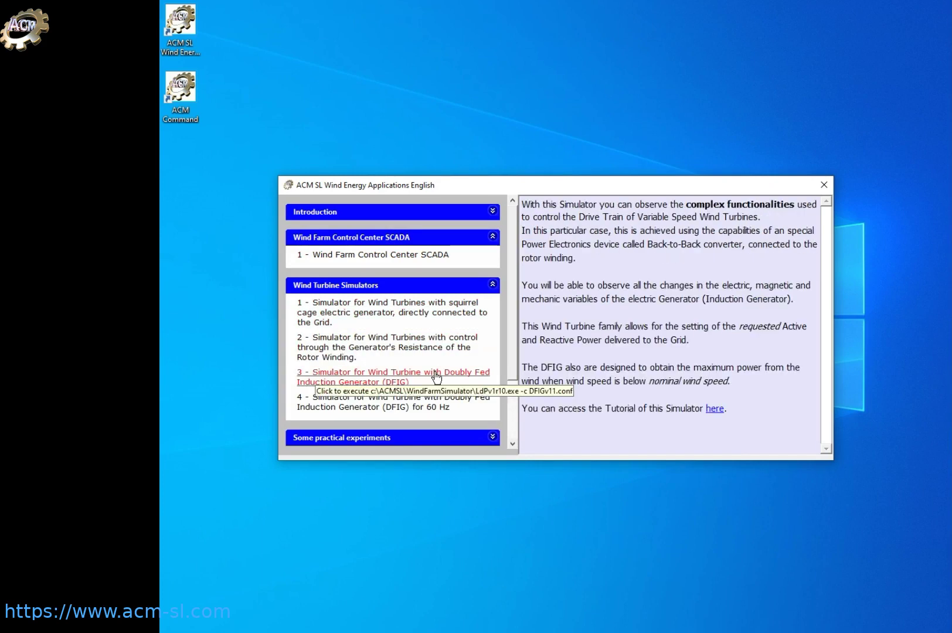
- Launch the Wind Farm SCADA simulator, uncover the farm view, and raise the wind to 14.3
click(425, 256)
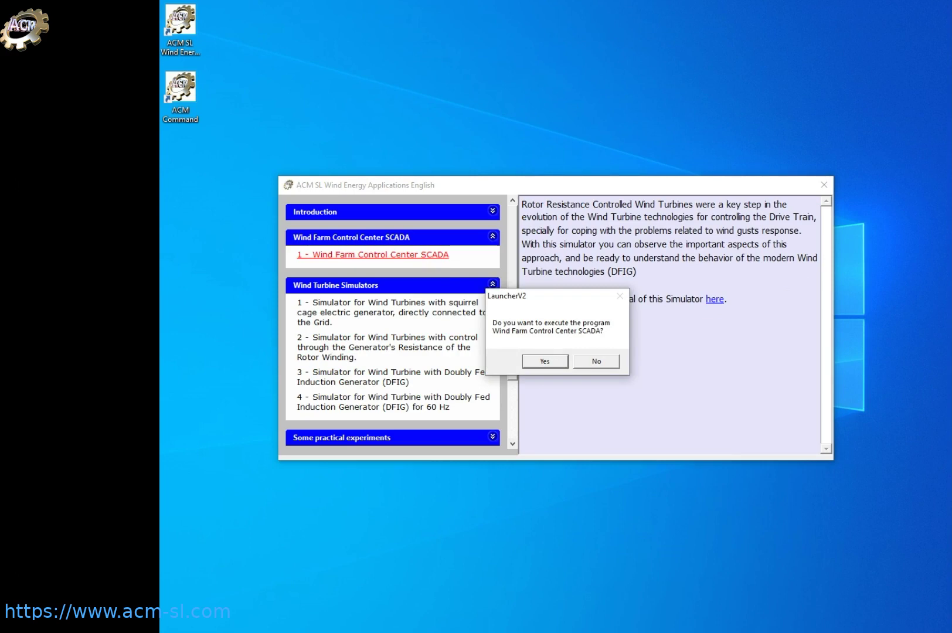
key(Return)
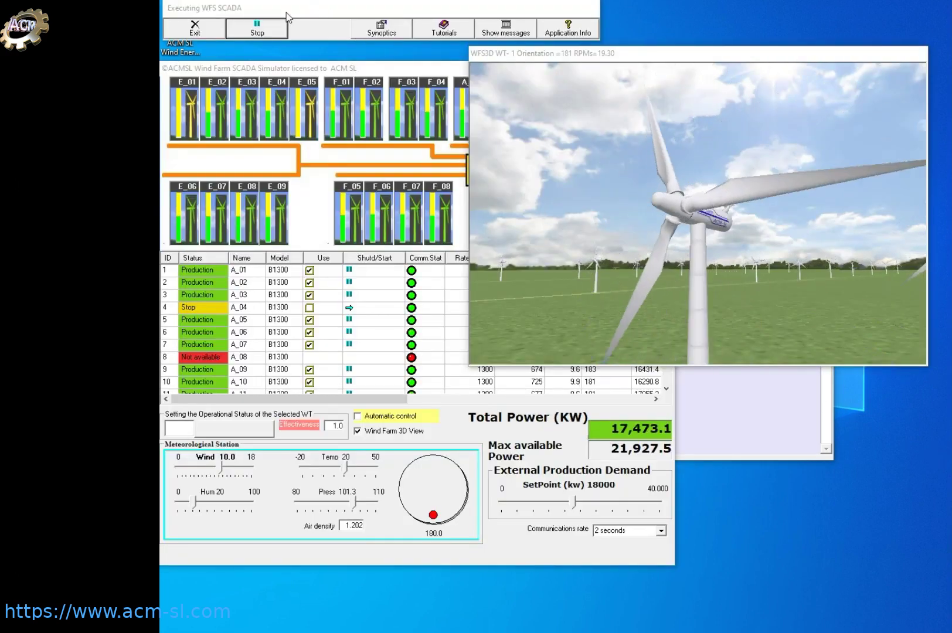
drag(631, 54, 843, 42)
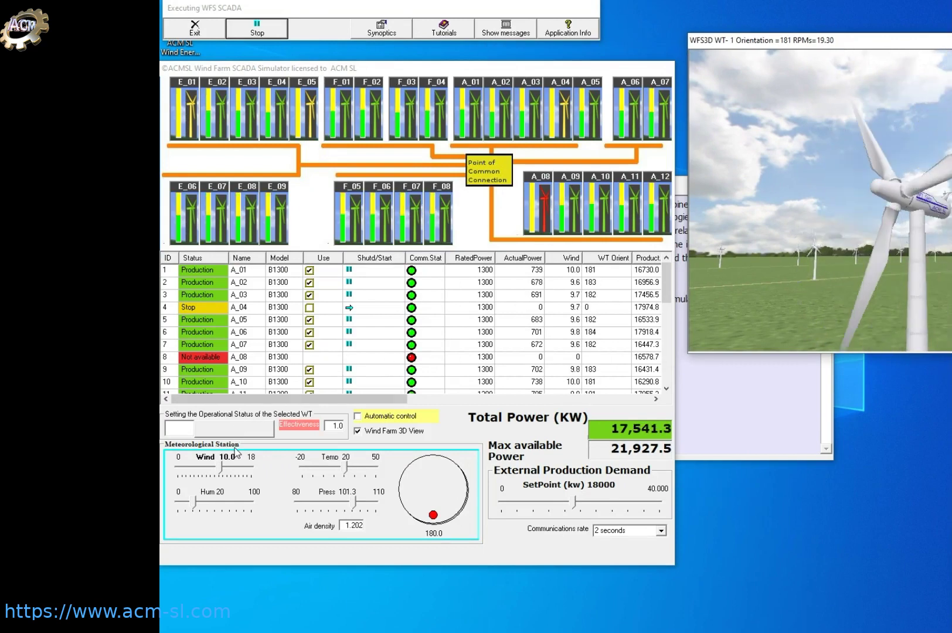
drag(218, 467, 237, 476)
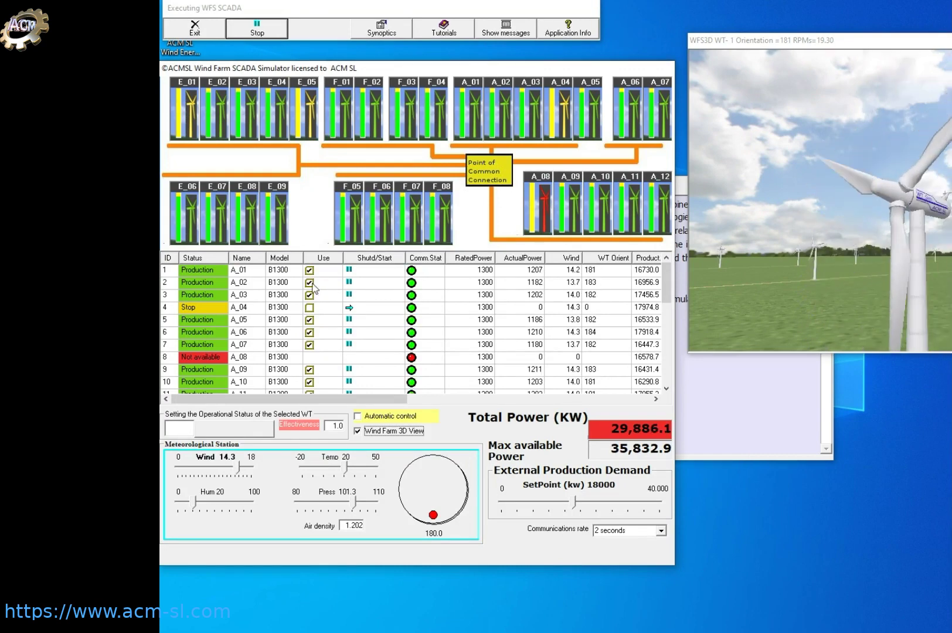
- Stop turbines A_01 through A_12, leaving A_07 and A_08 running
click(351, 283)
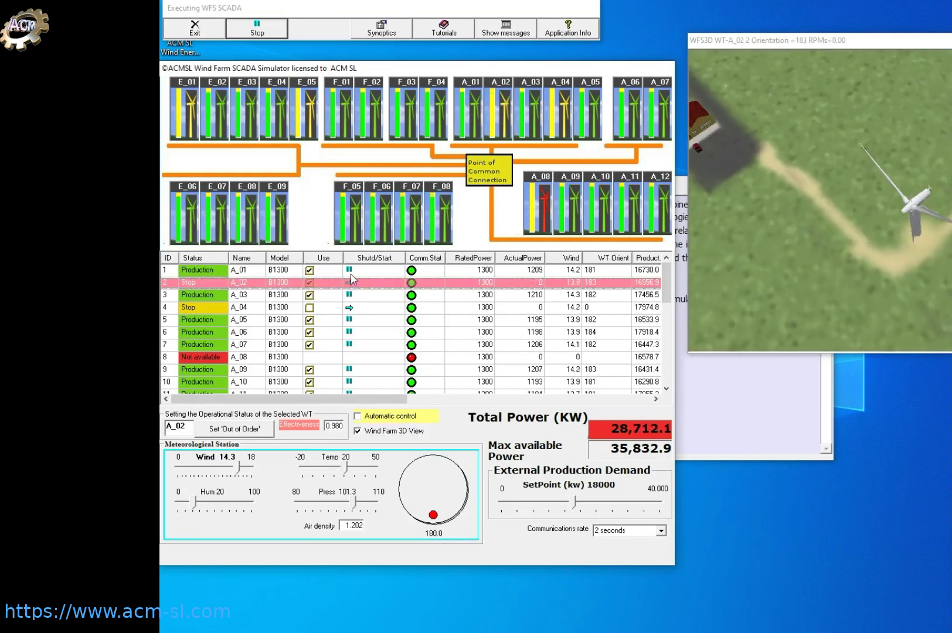
click(351, 271)
click(350, 295)
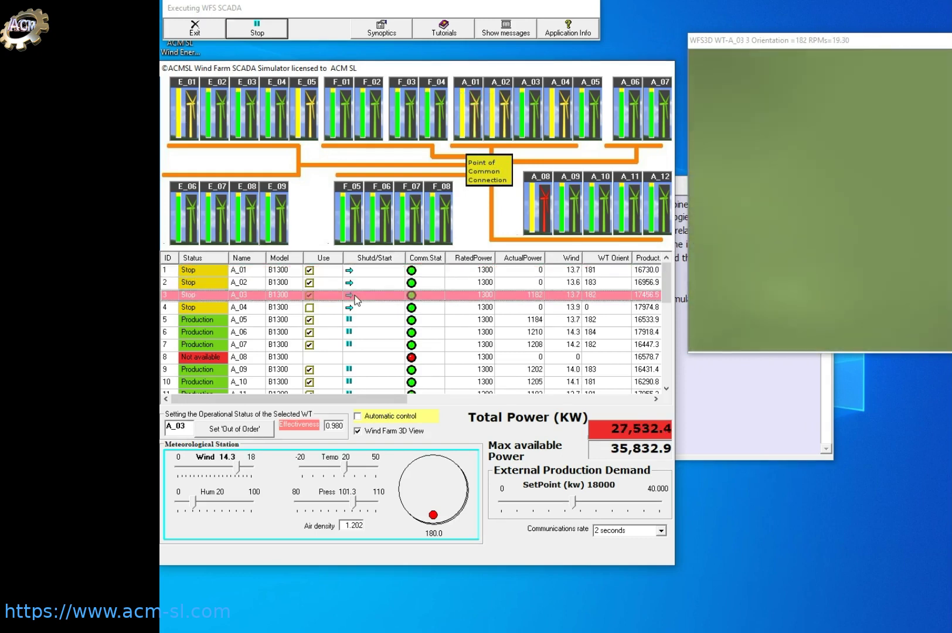
click(349, 320)
click(349, 332)
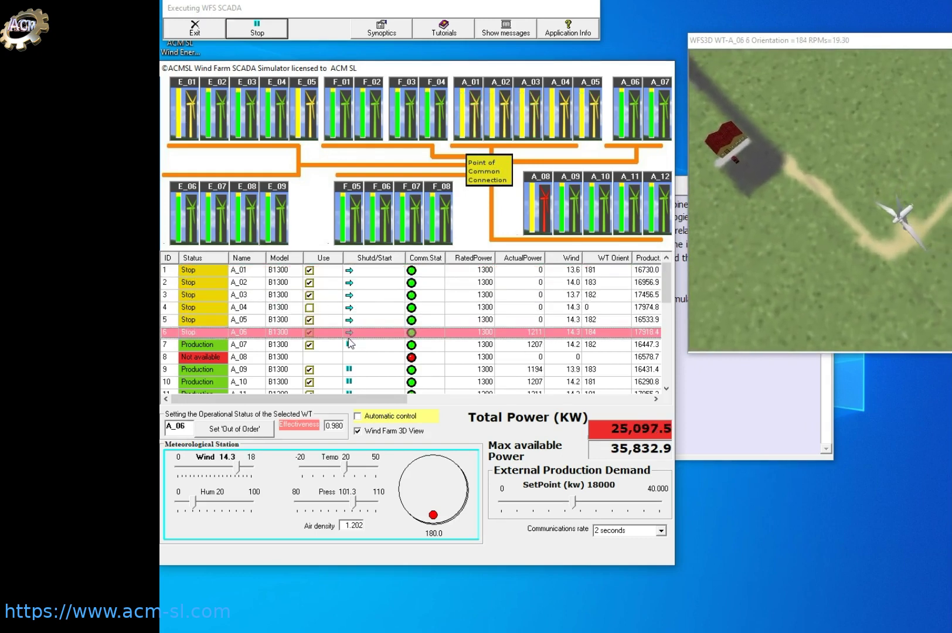
click(349, 345)
click(350, 369)
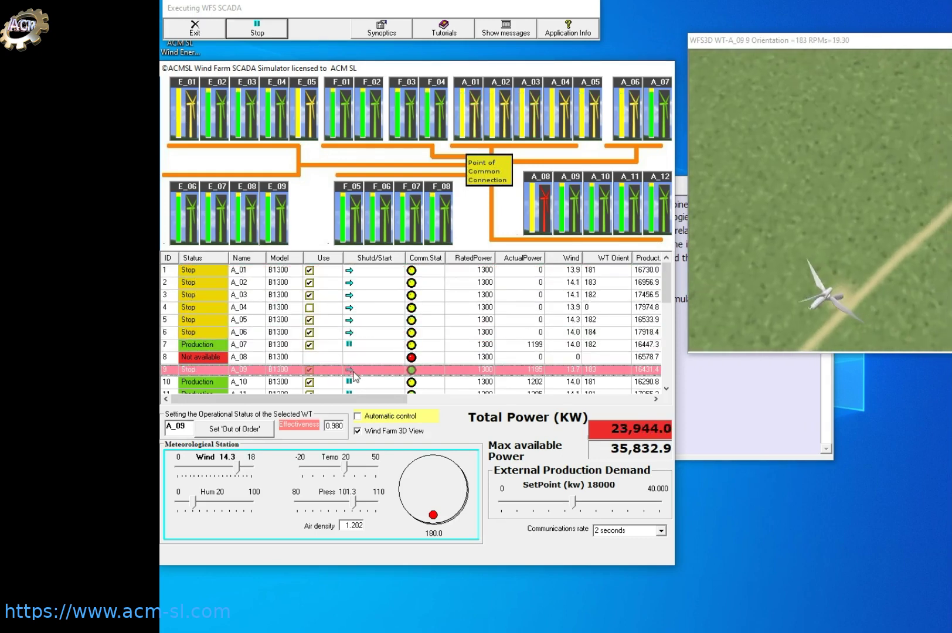
click(350, 382)
scroll(354, 363, down, 1)
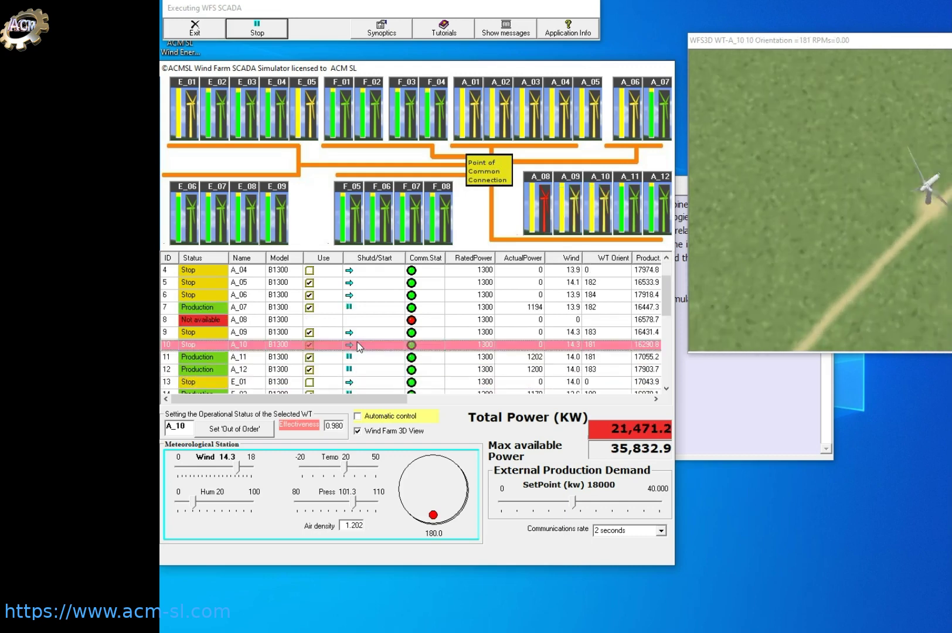
click(349, 358)
click(349, 370)
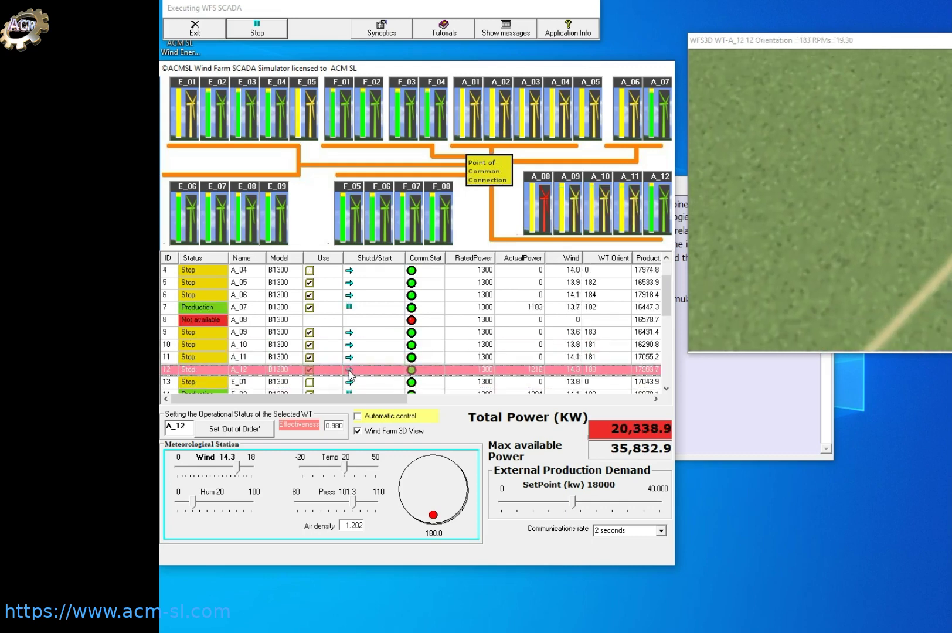
- Begin taking turbine E_02 out of use, then decline to keep it in service
scroll(366, 369, down, 1)
click(352, 358)
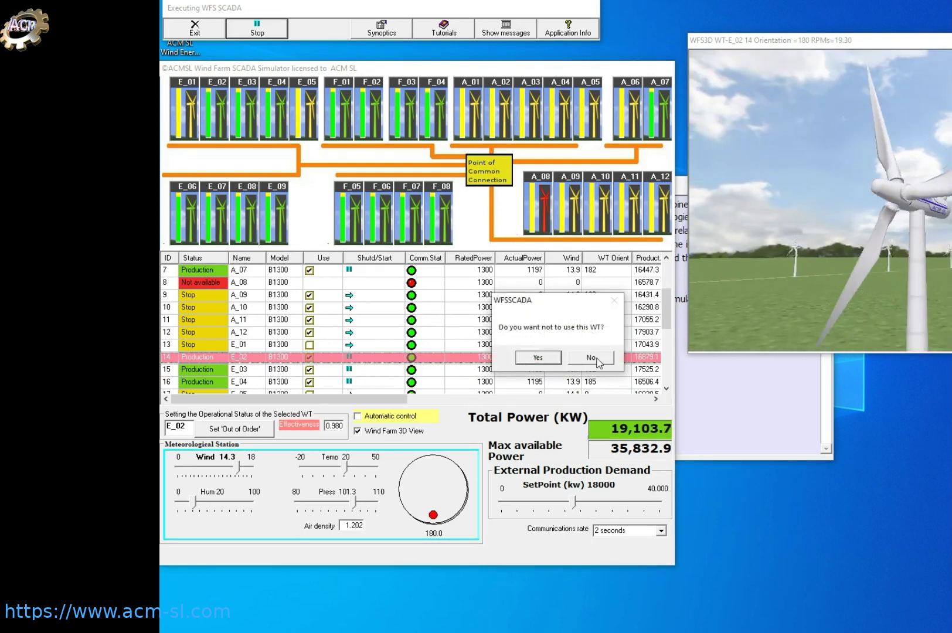
click(597, 360)
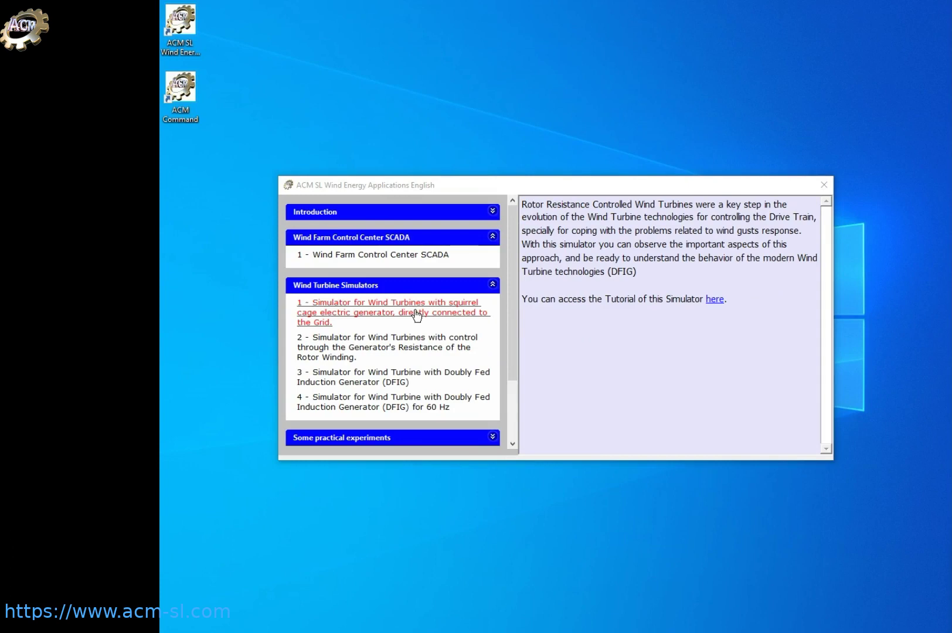
- Launch the Dual Speed Squirrel Cage simulator and tilt the 3D view onto the field and road
click(417, 315)
click(586, 366)
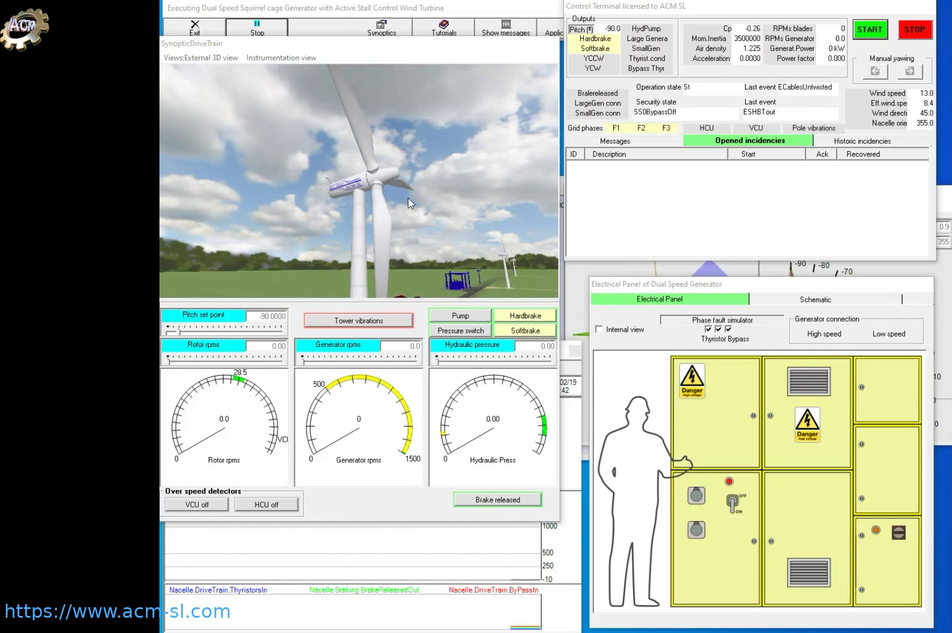
drag(408, 197, 418, 234)
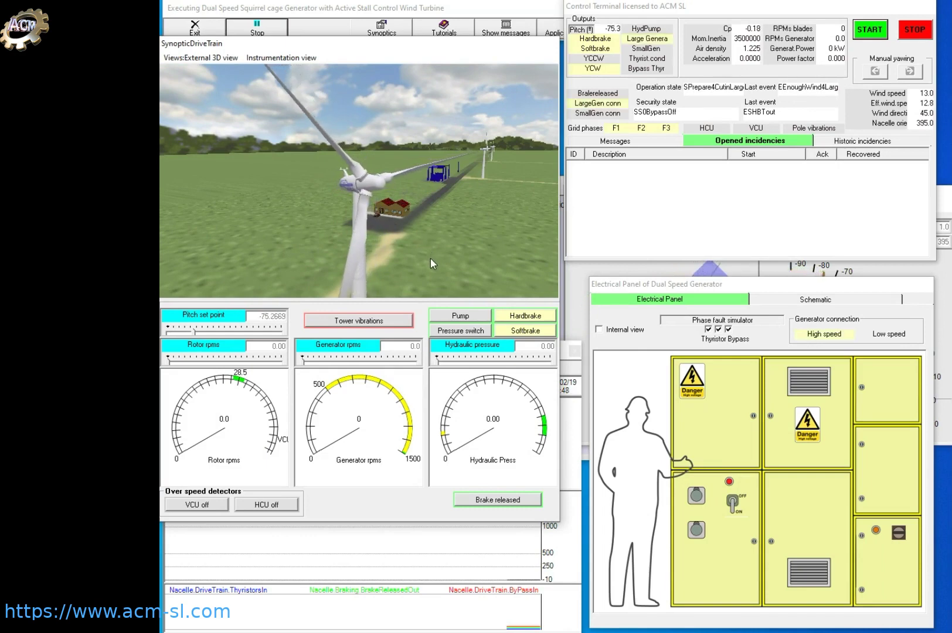
- Bring the wind-and-nacelle synoptic forward and show the Nacelle internal drivetrain view
click(737, 274)
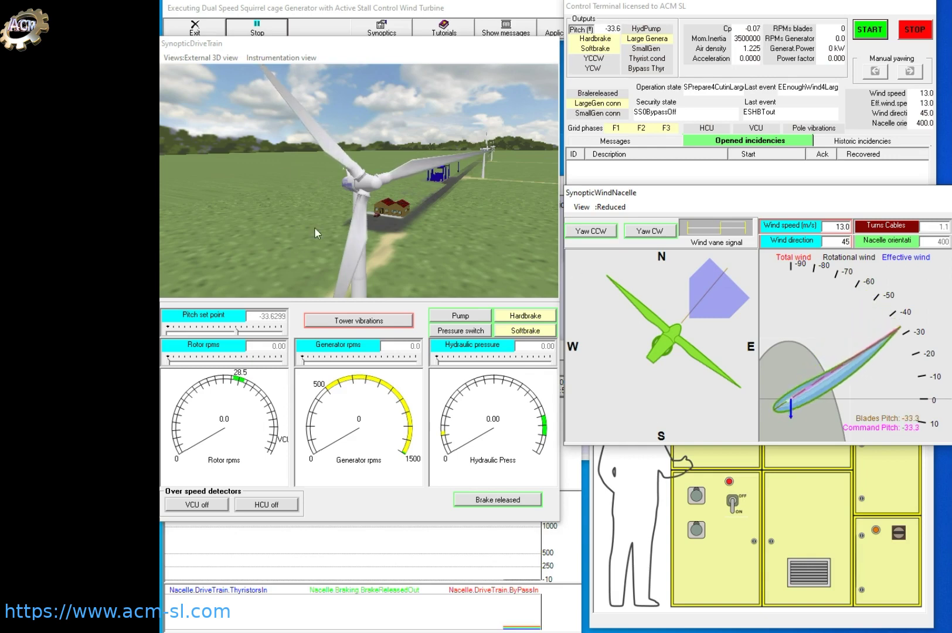
click(200, 57)
click(199, 73)
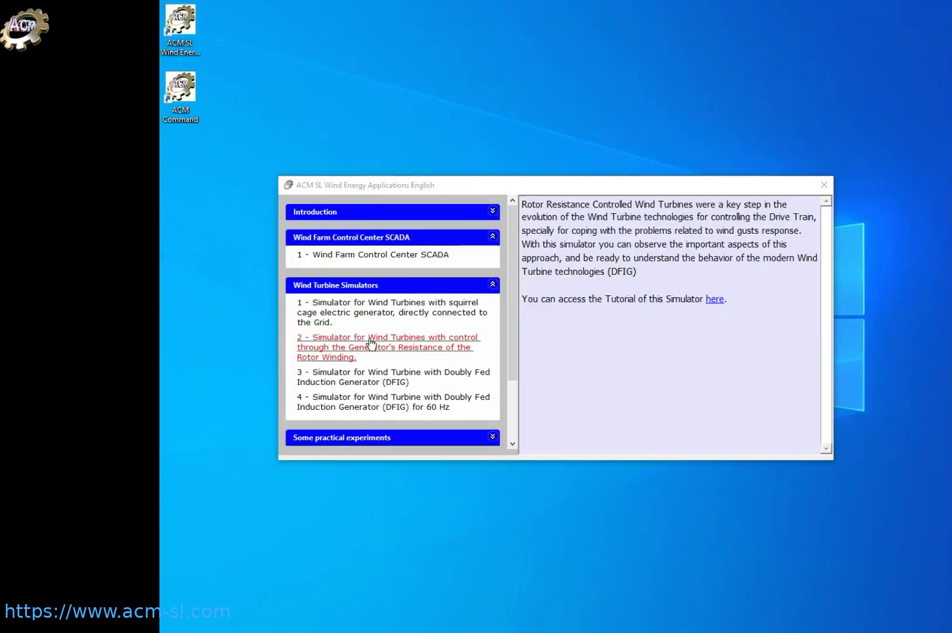
- Launch the Rotor Resistance Controlled simulator and enter wind speeds 14, then 15 m/s
click(370, 342)
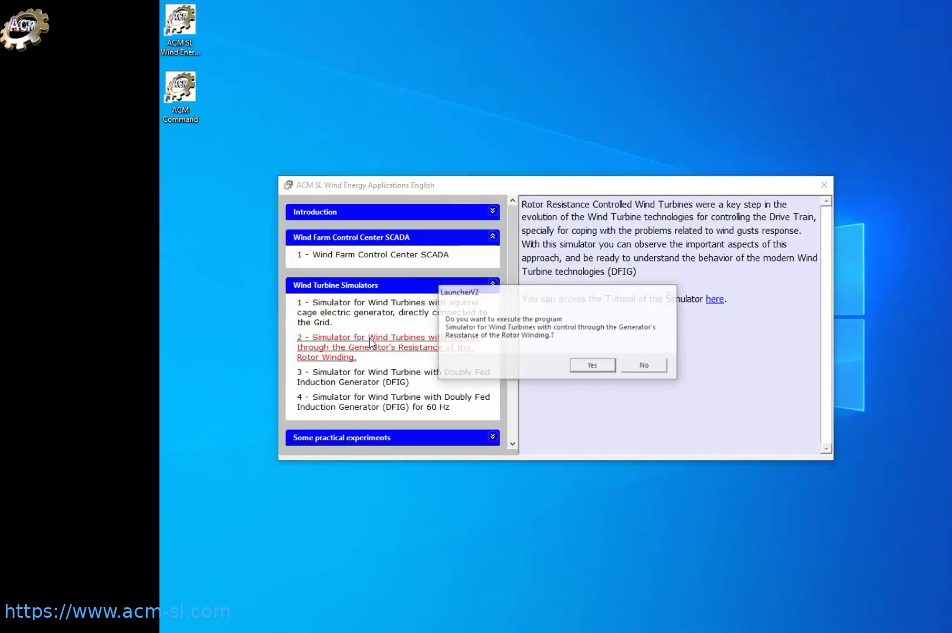
click(583, 365)
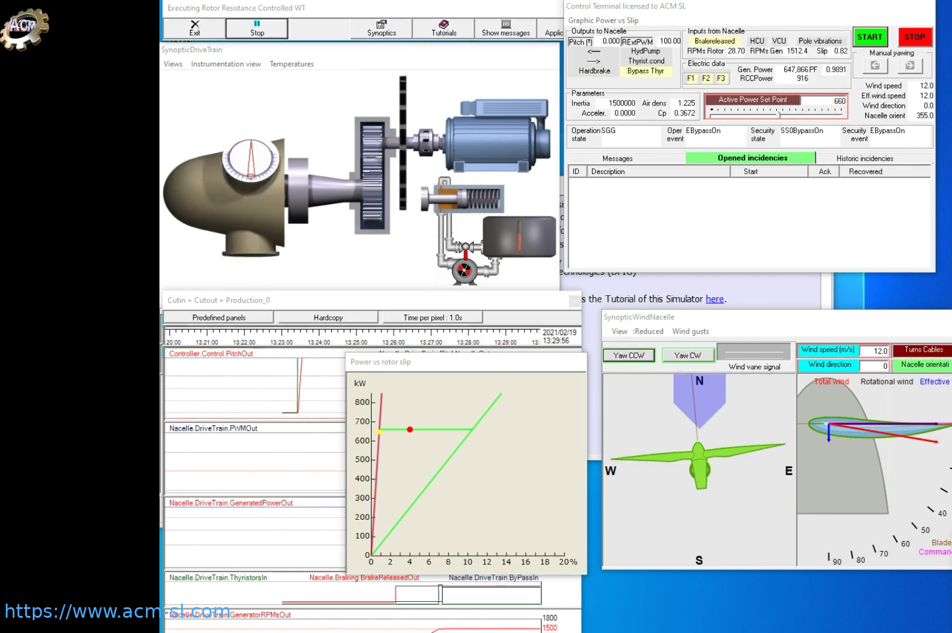
click(865, 351)
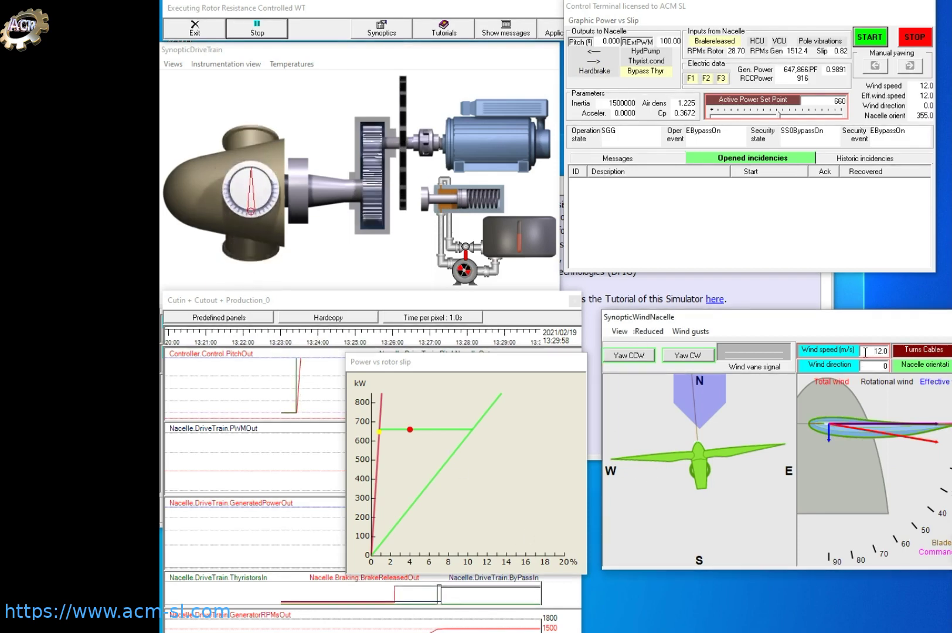
key(Delete)
key(Delete)
text(14)
key(Return)
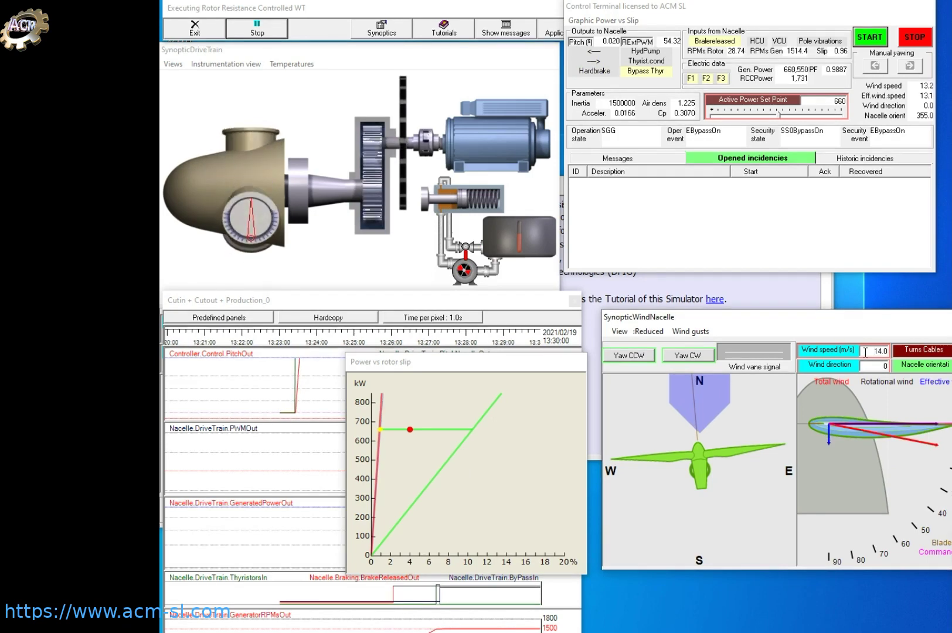
key(Delete)
key(Delete)
text(15)
key(Return)
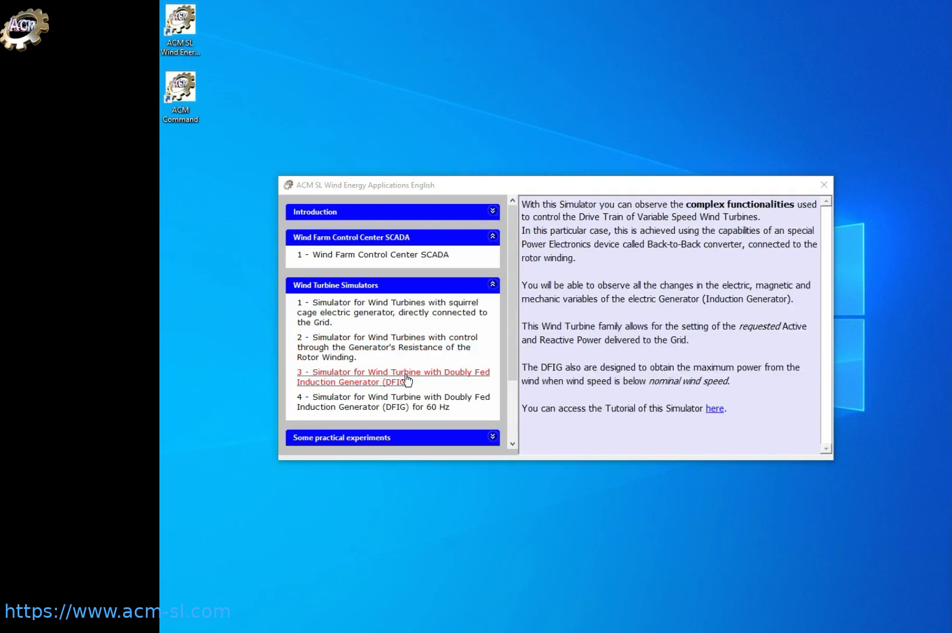
- Launch the DFIG wind turbine simulator and start its simulation running
click(410, 377)
click(590, 370)
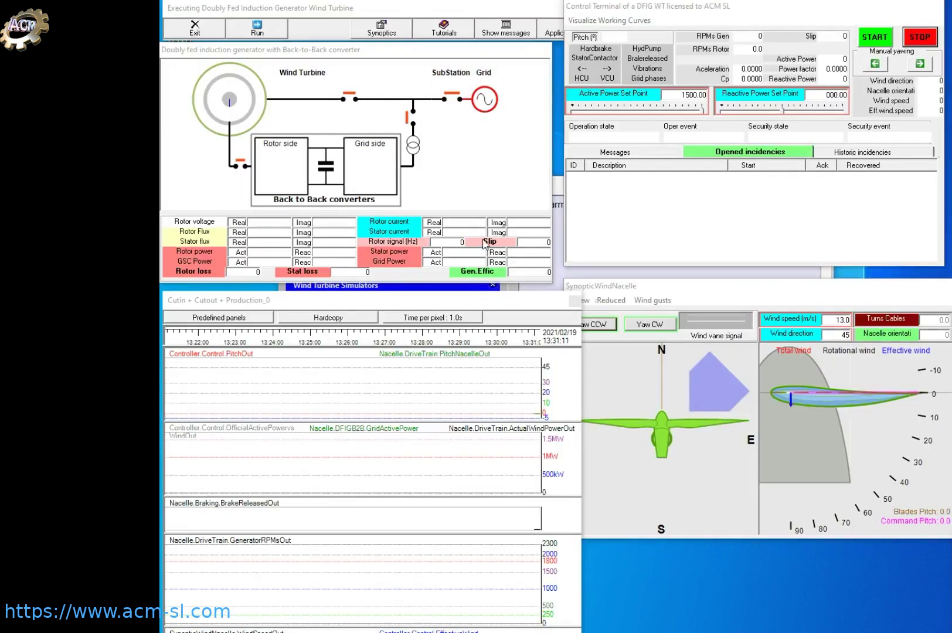
click(252, 28)
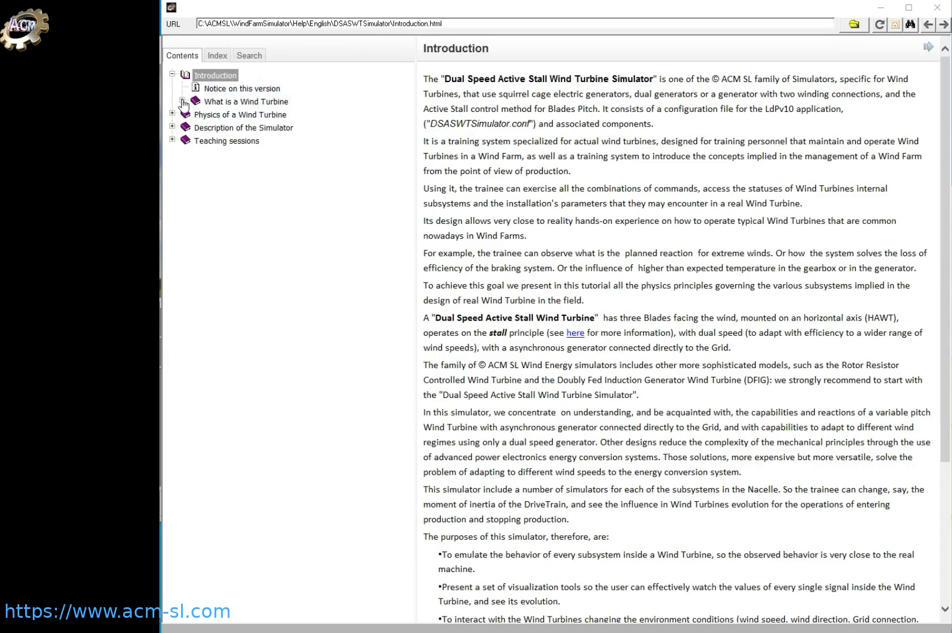
- Read the structure topics on blades, active stall coefficient, and hydraulic and electric pitch mechanisms
click(182, 101)
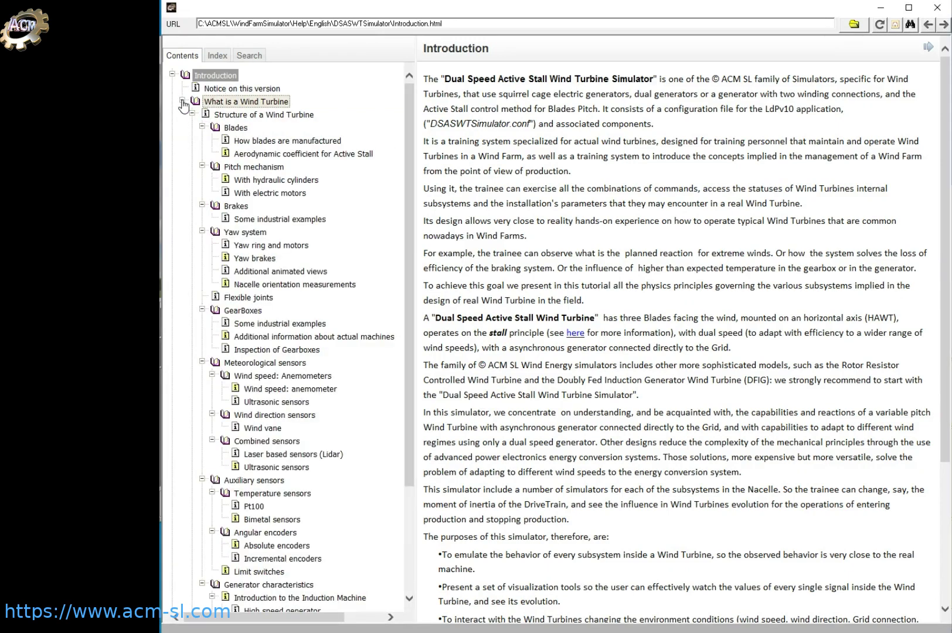
click(237, 116)
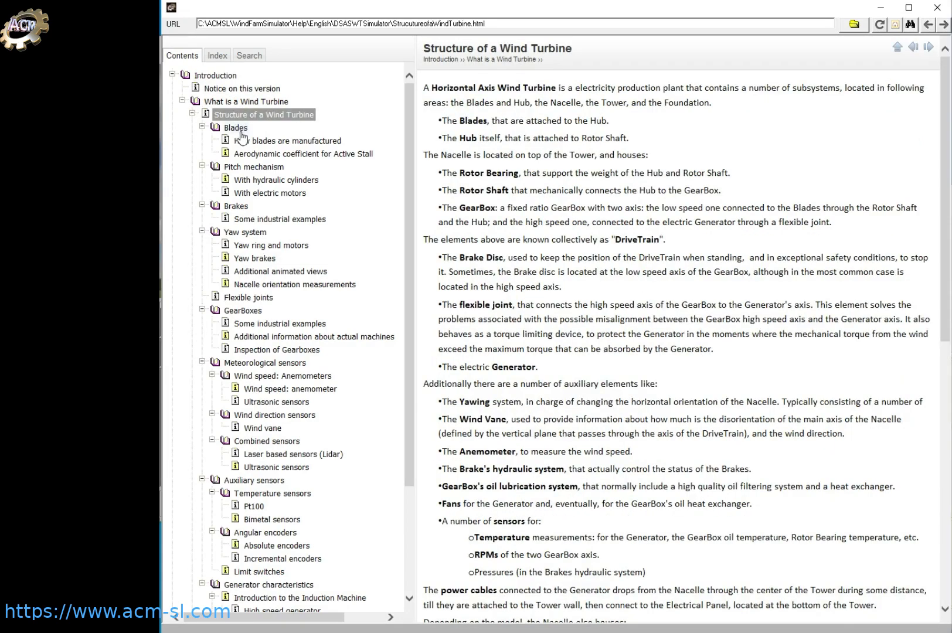
click(240, 130)
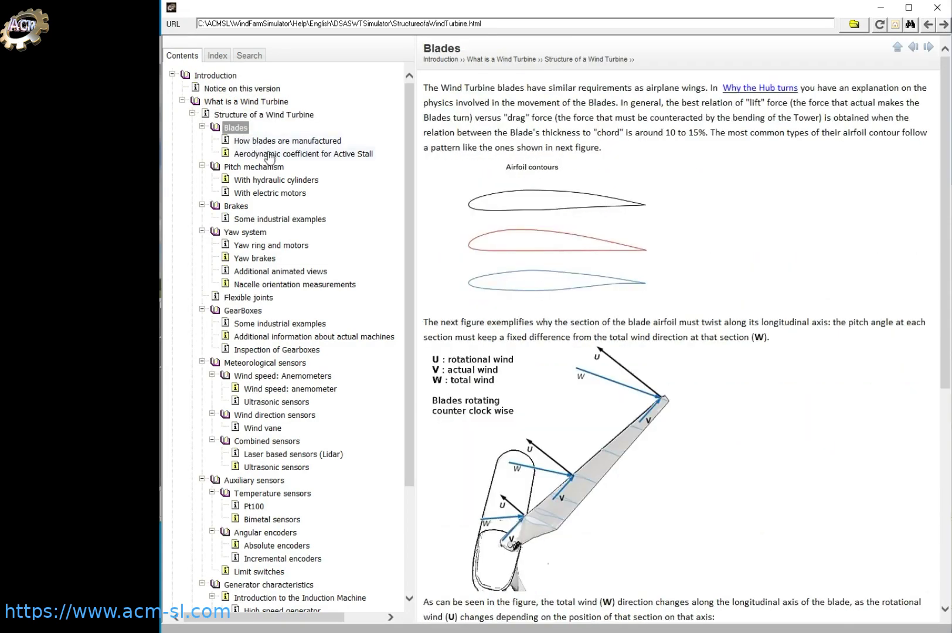
click(277, 141)
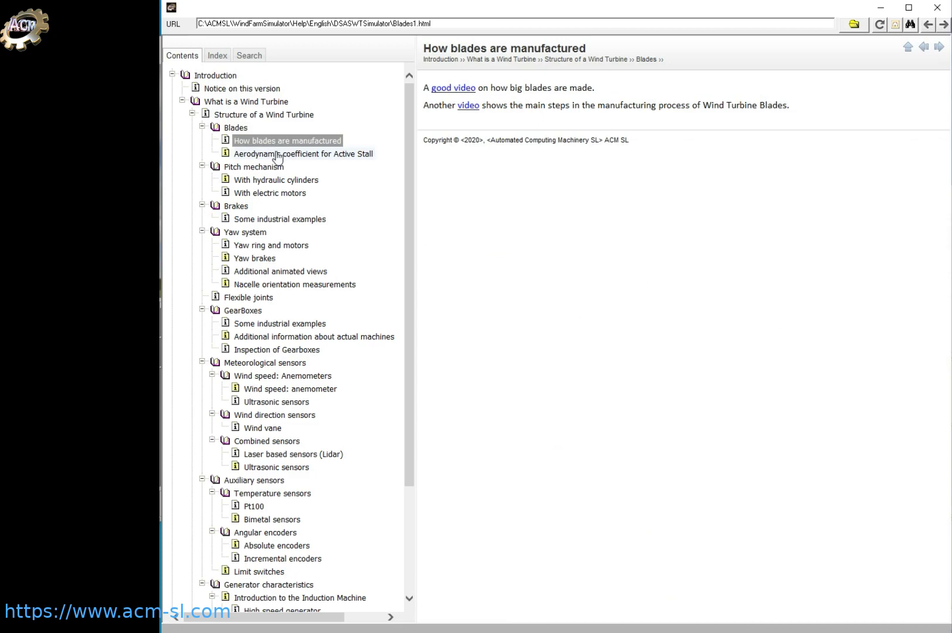
click(277, 154)
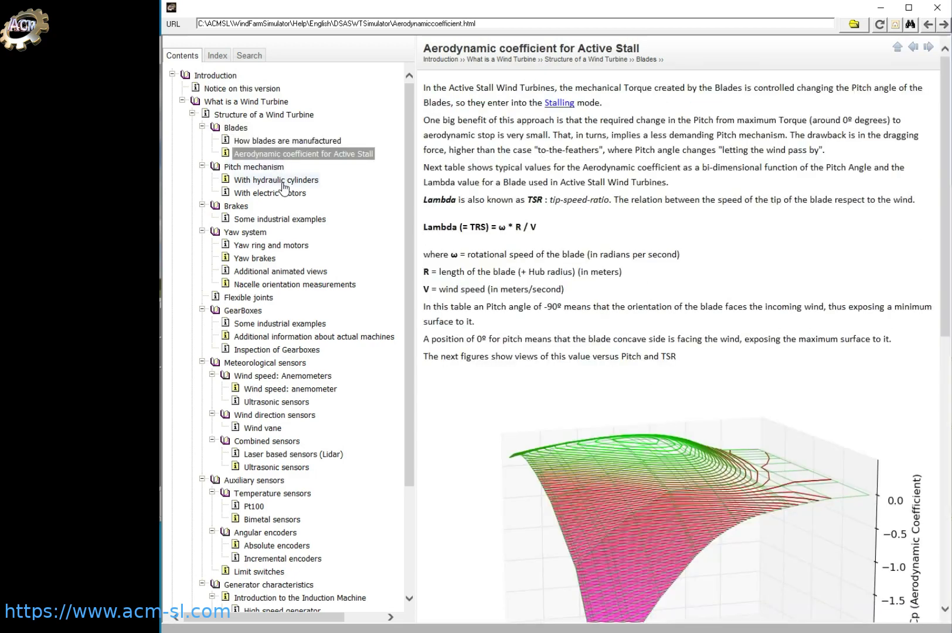
click(277, 167)
click(279, 180)
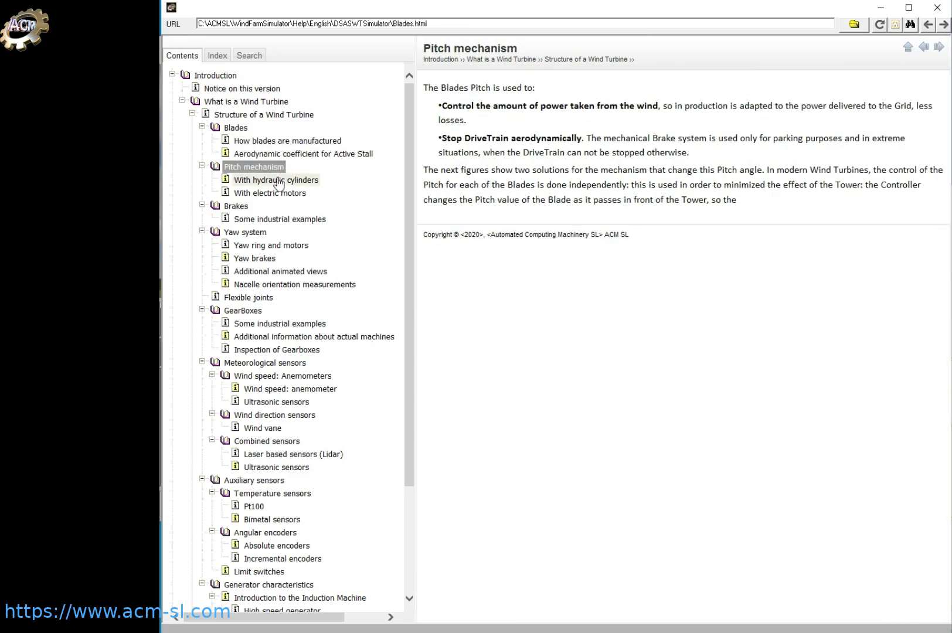
click(279, 193)
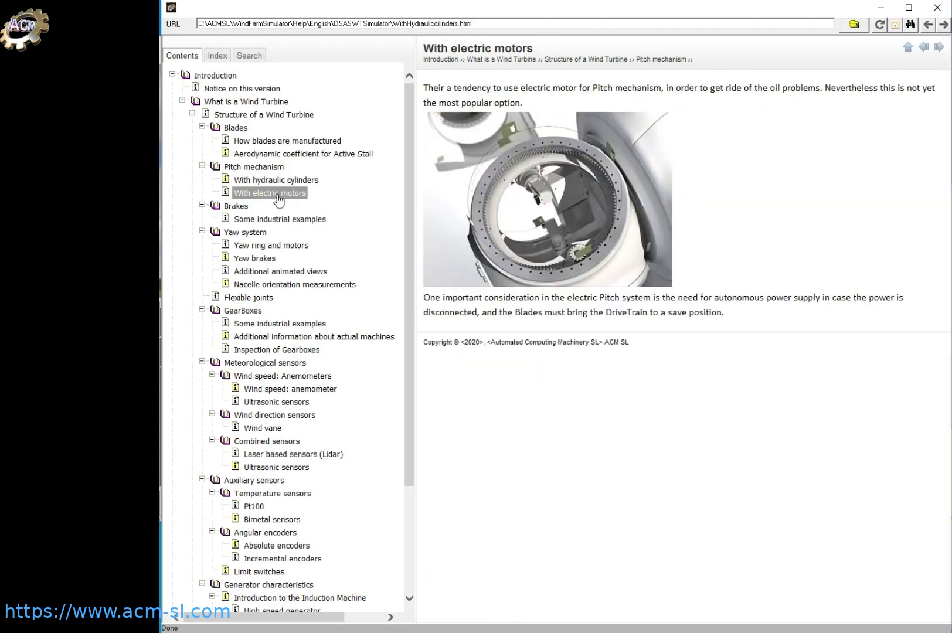
- Read the brake, yaw ring, nacelle orientation, yaw brake and gearbox inspection pages
click(275, 219)
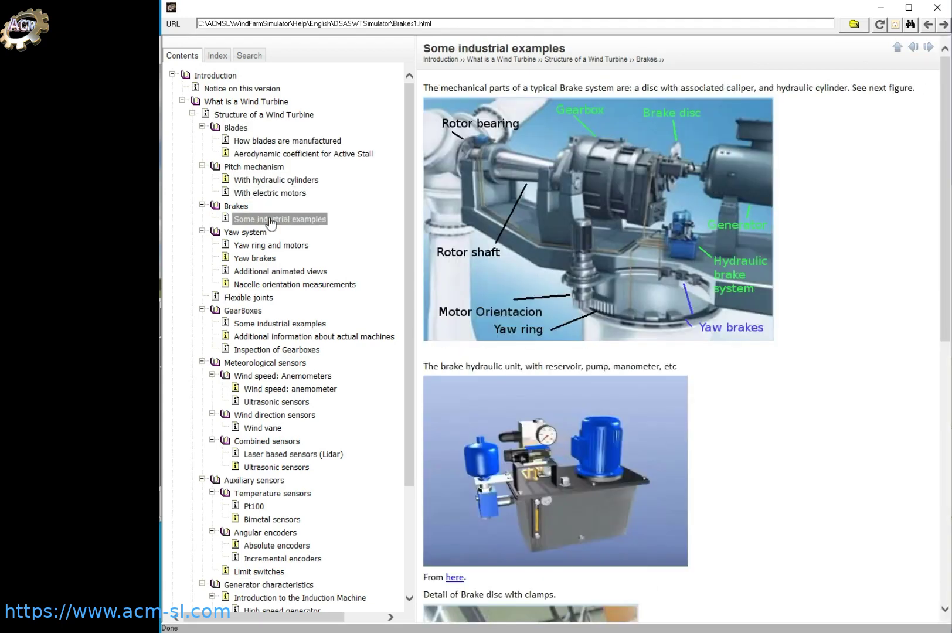
click(263, 244)
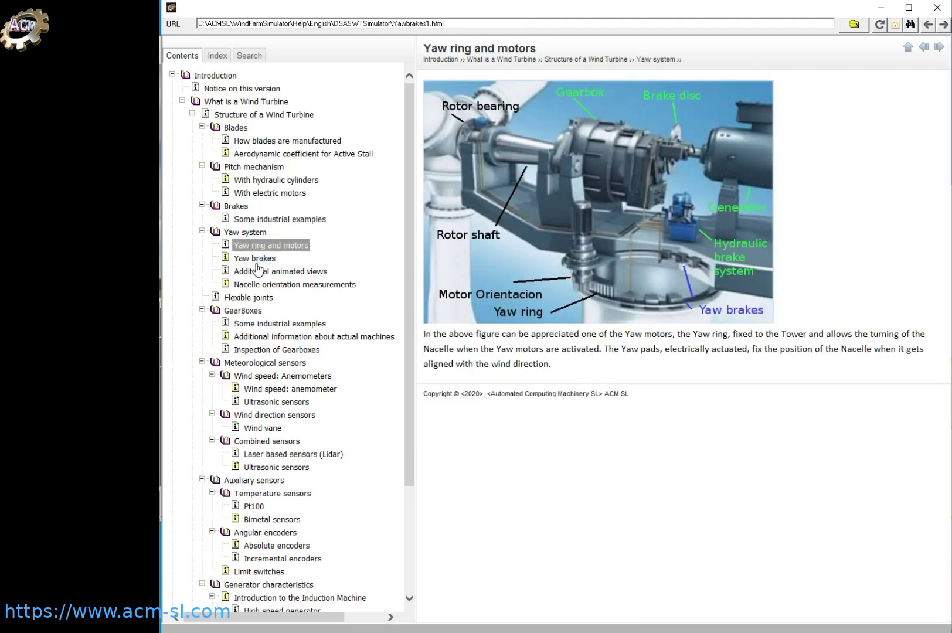
click(254, 274)
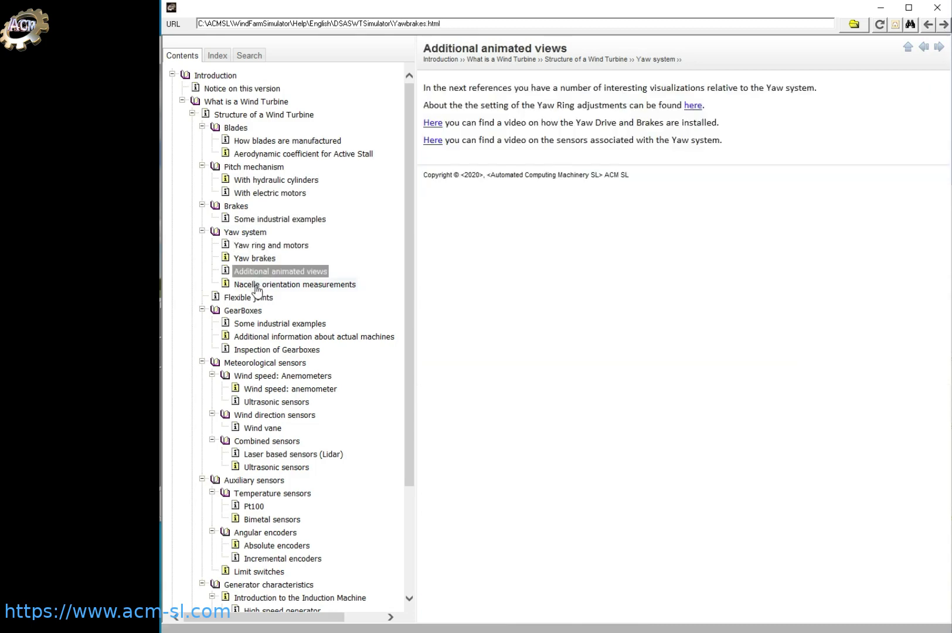
click(252, 285)
click(255, 260)
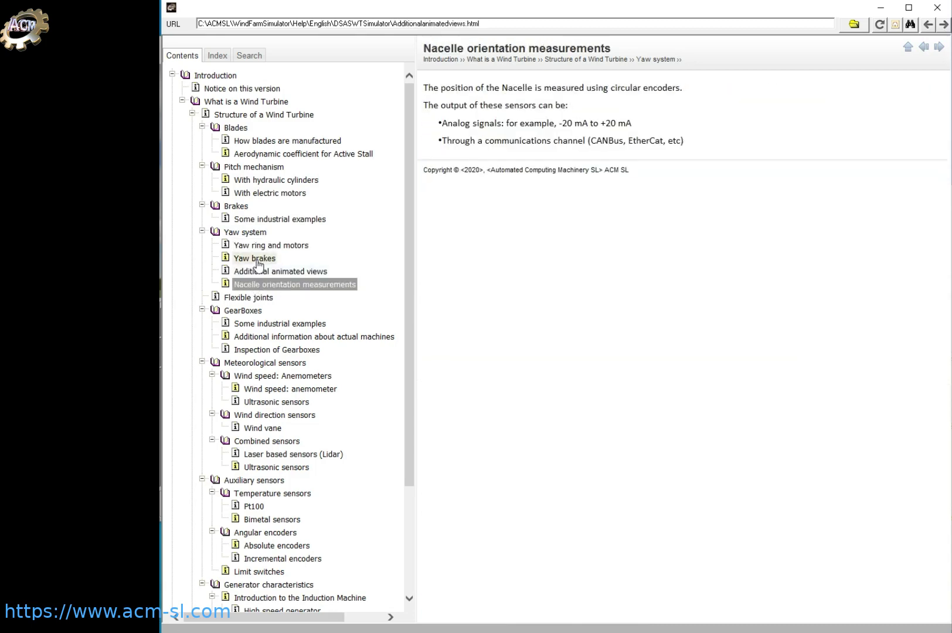
click(267, 324)
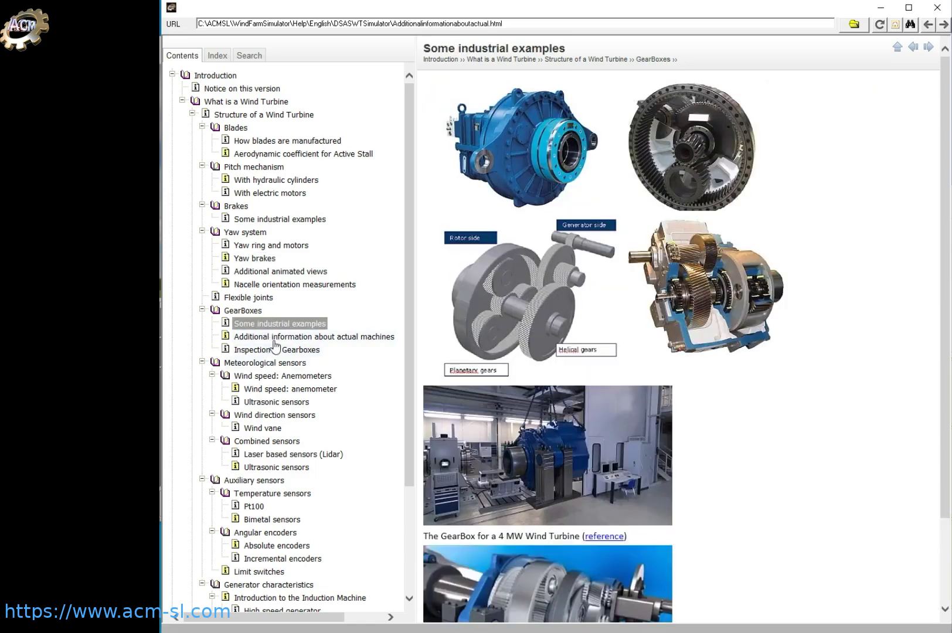
click(278, 340)
click(275, 350)
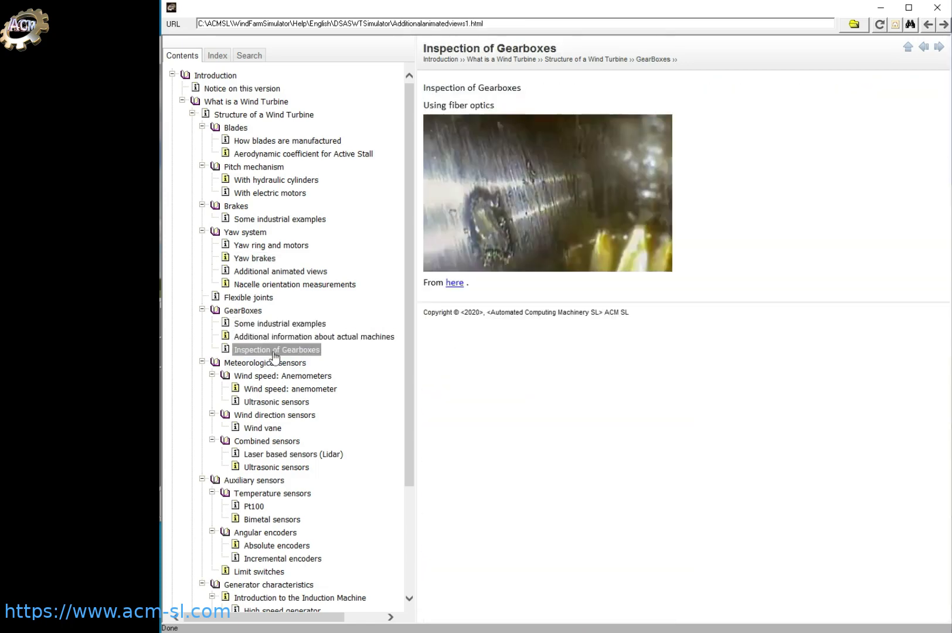
- Read the wind sensor pages: anemometers, ultrasonic anemometer, wind vane, Lidar and combined ultrasonic sensors
click(281, 377)
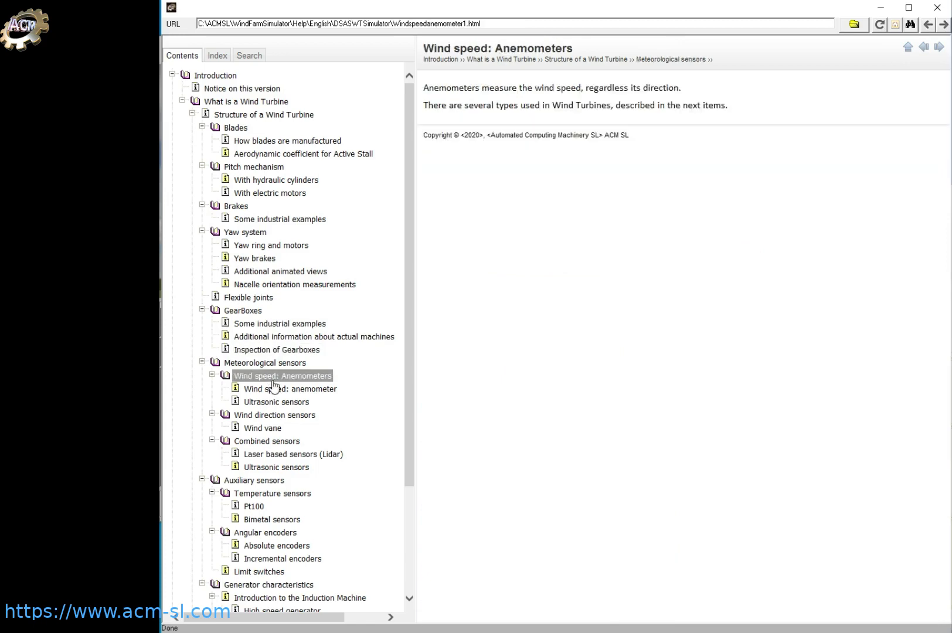
click(274, 390)
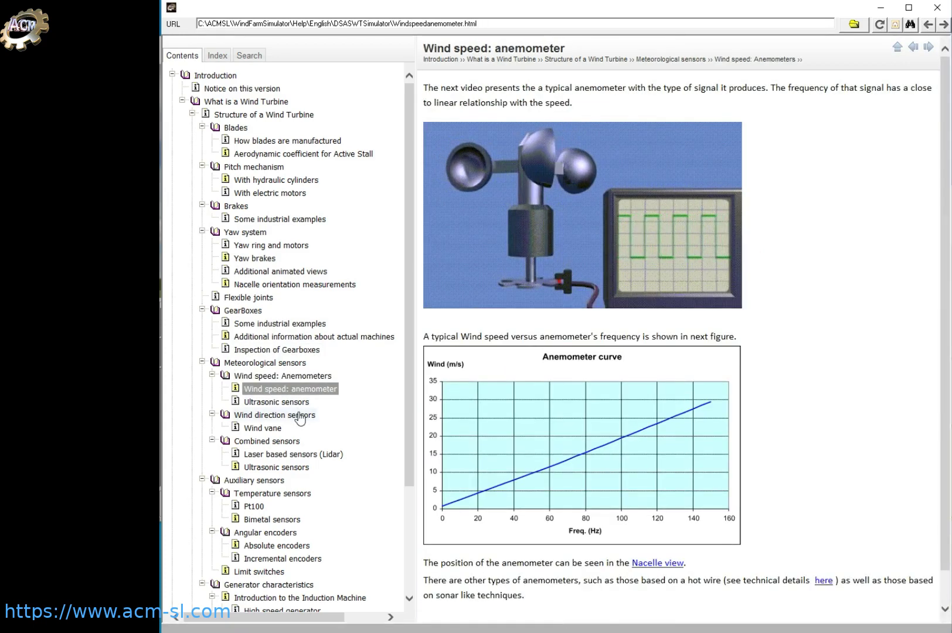
click(288, 404)
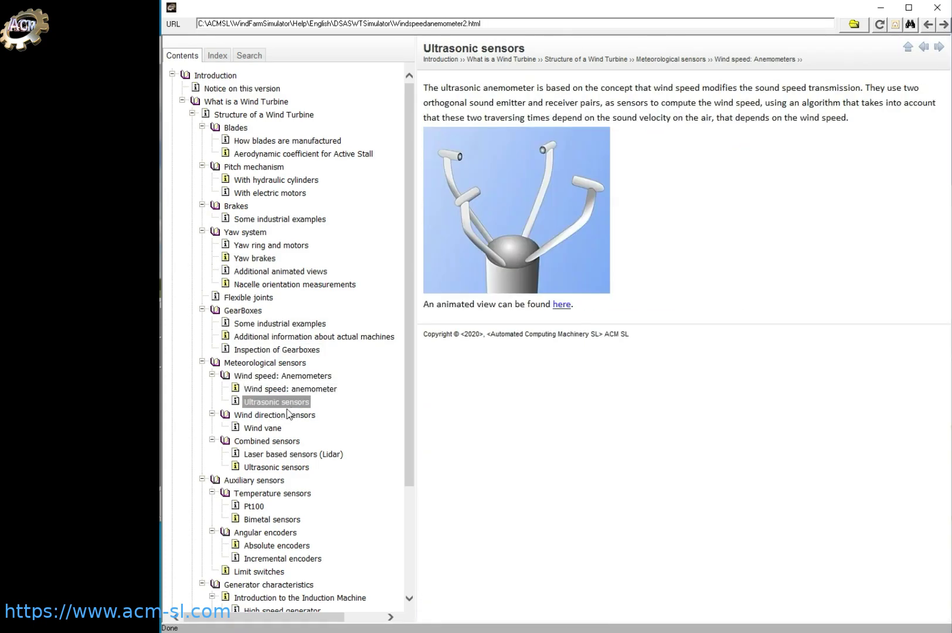
click(285, 430)
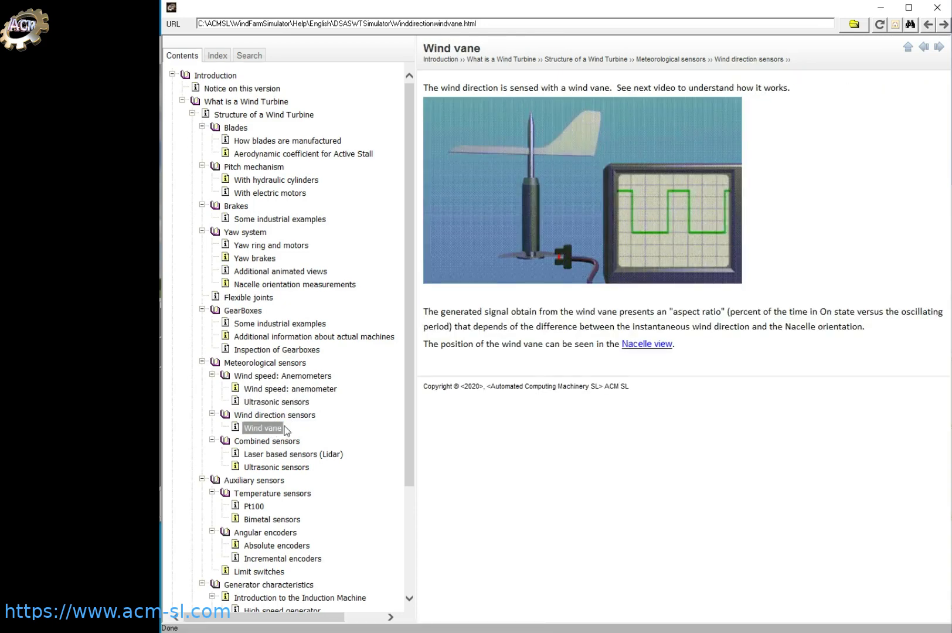
click(274, 454)
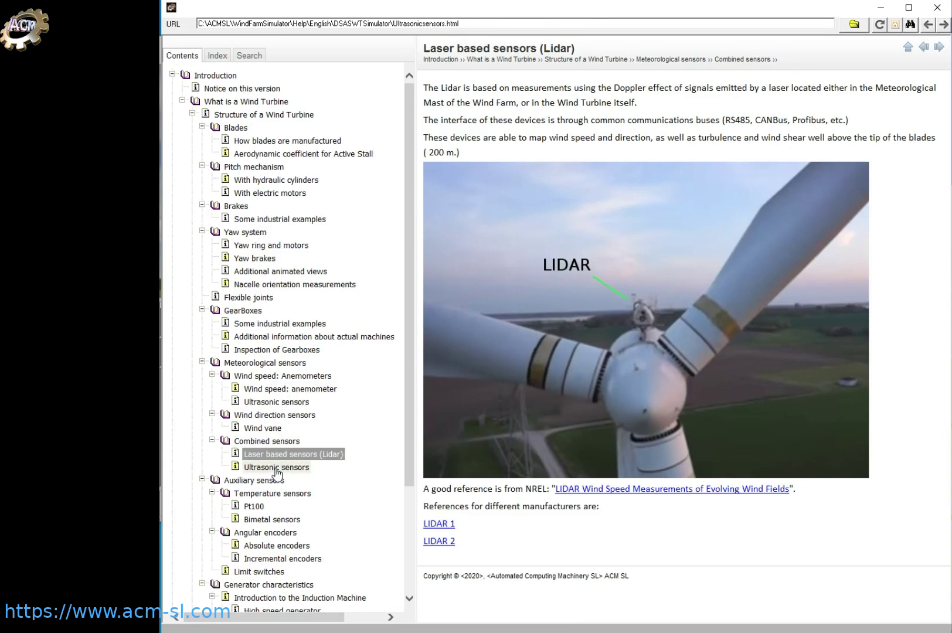
click(276, 467)
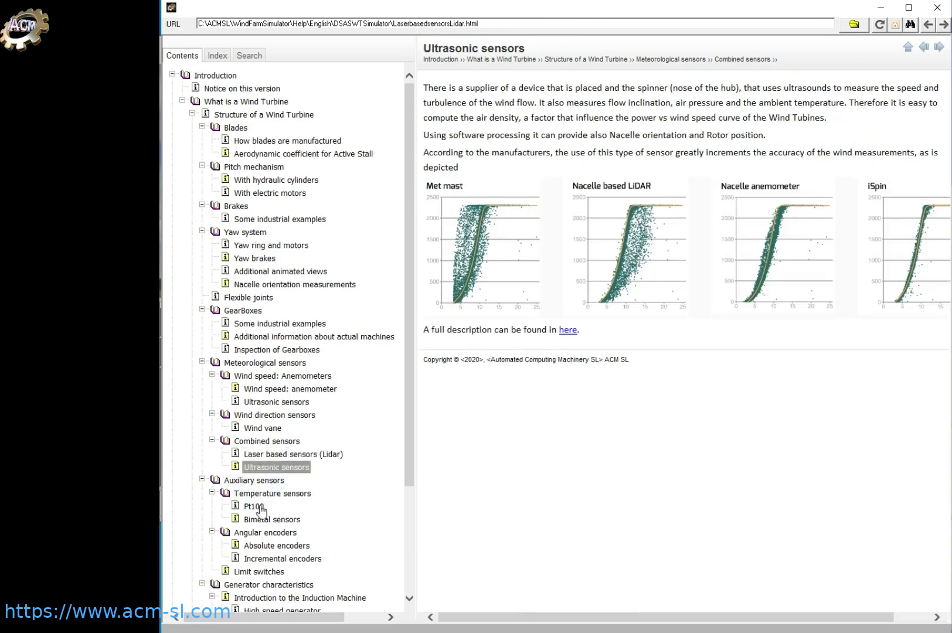
- Read the Temperature sensors, Pt100, Bimetal, Absolute encoders and Incremental encoders pages
click(262, 494)
click(254, 508)
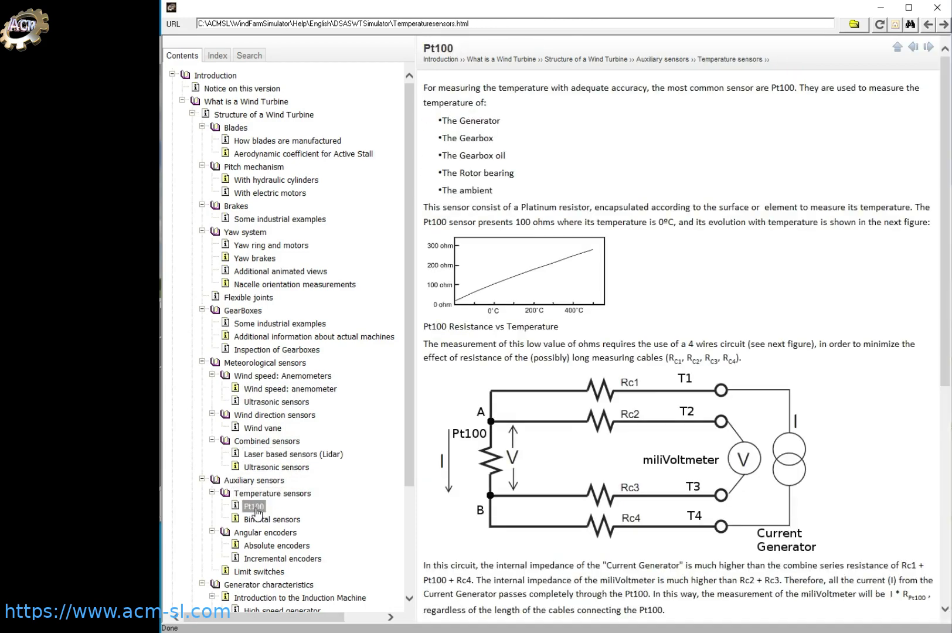
click(276, 519)
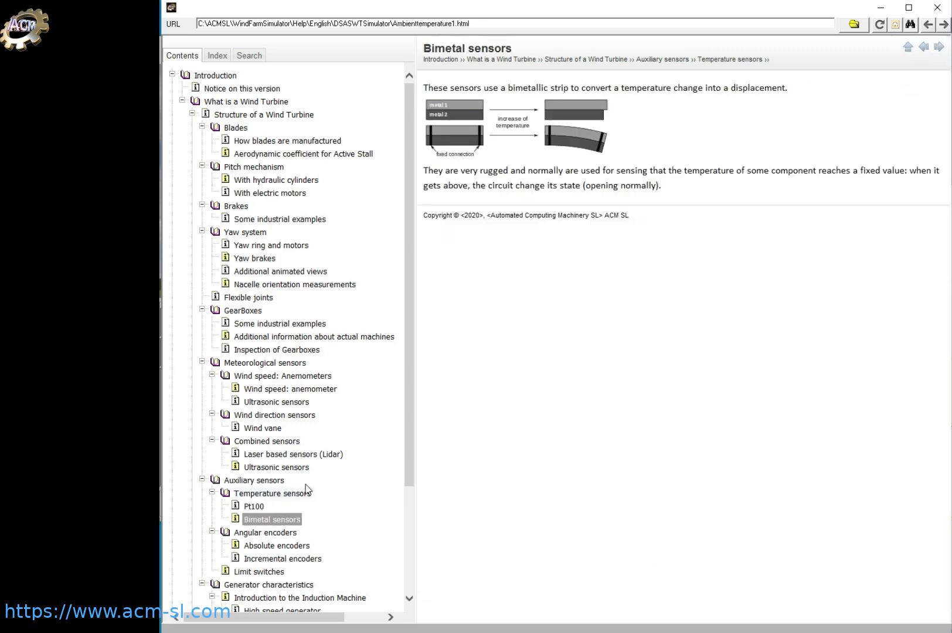
scroll(342, 463, down, 4)
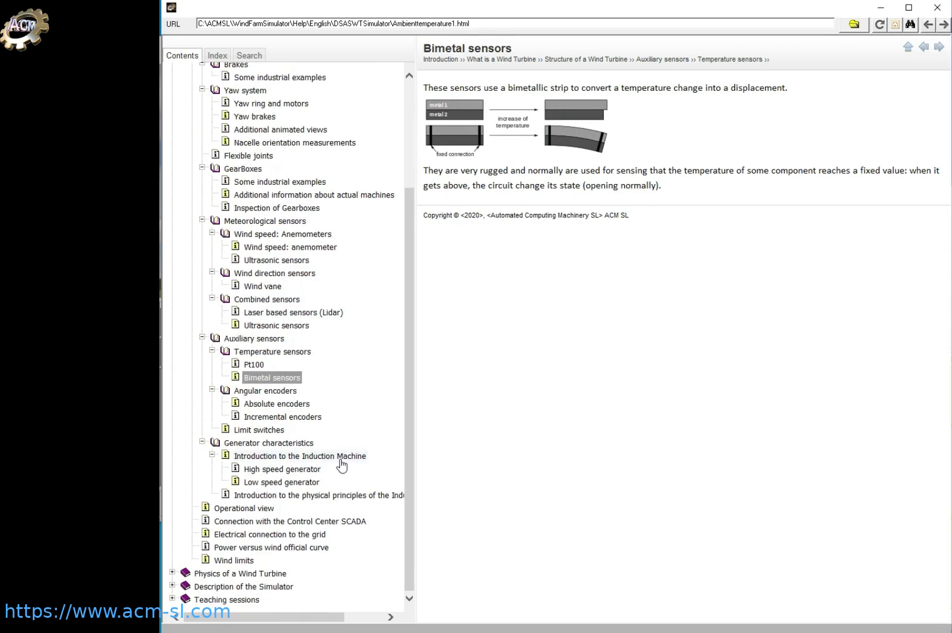
click(282, 404)
click(285, 416)
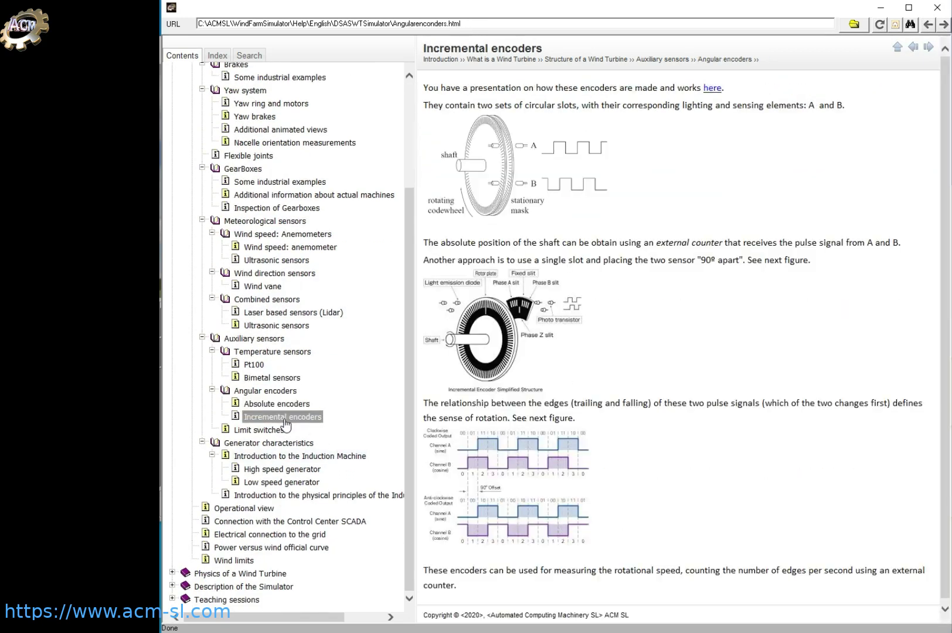
- Read the generator, operational view, SCADA and grid connection pages, ending on the power curve
click(276, 458)
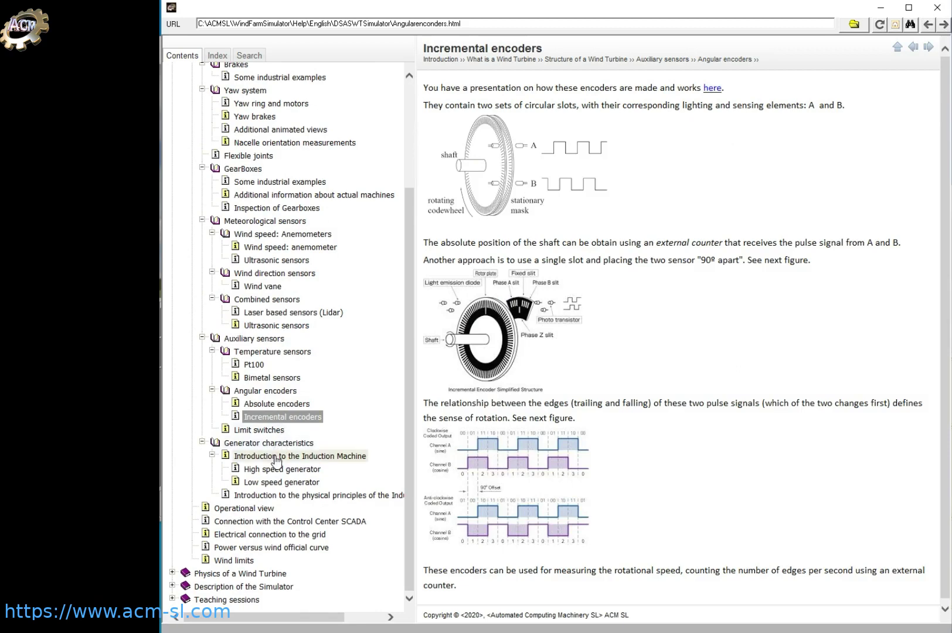
click(275, 470)
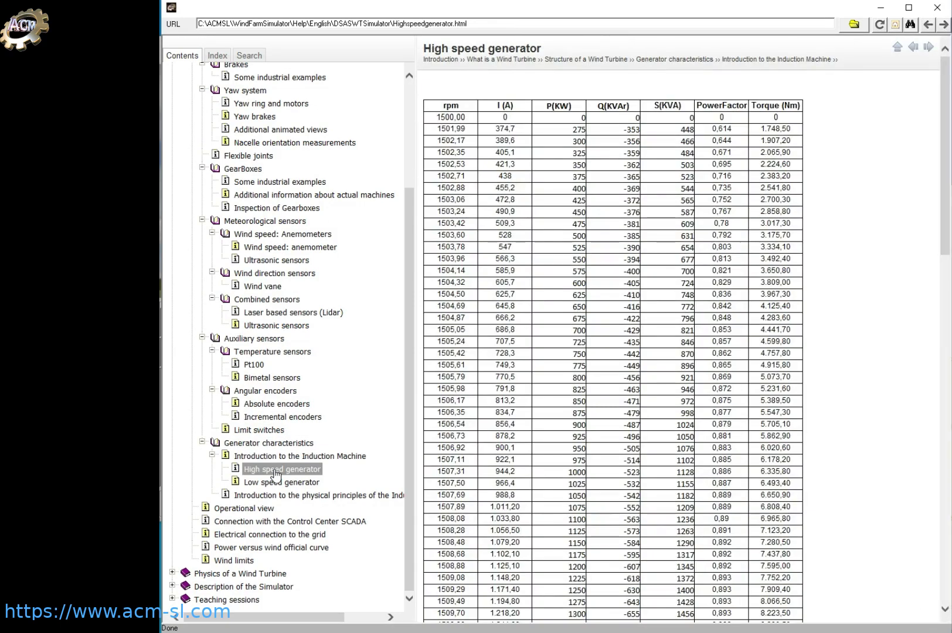
click(277, 484)
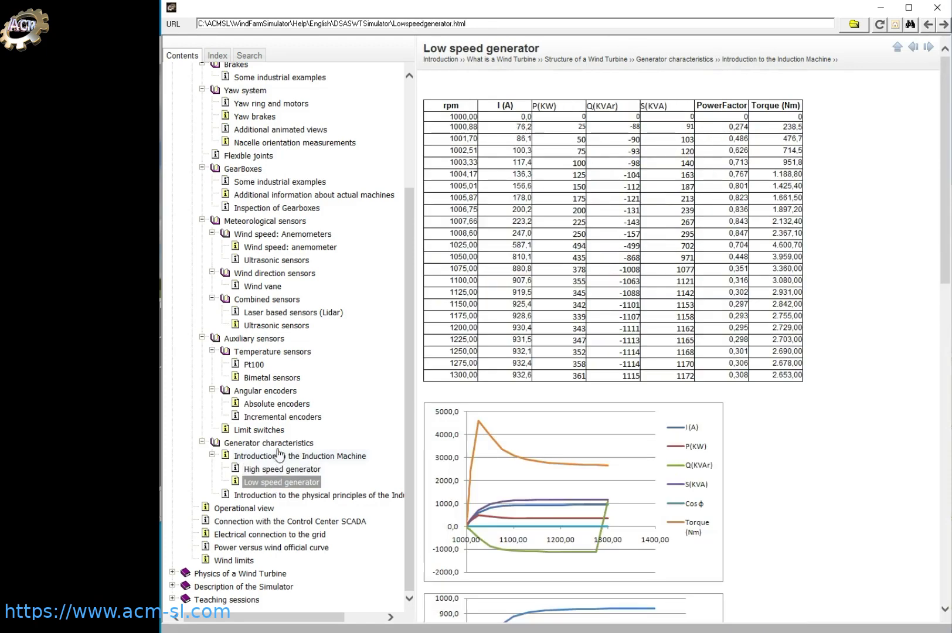
click(256, 509)
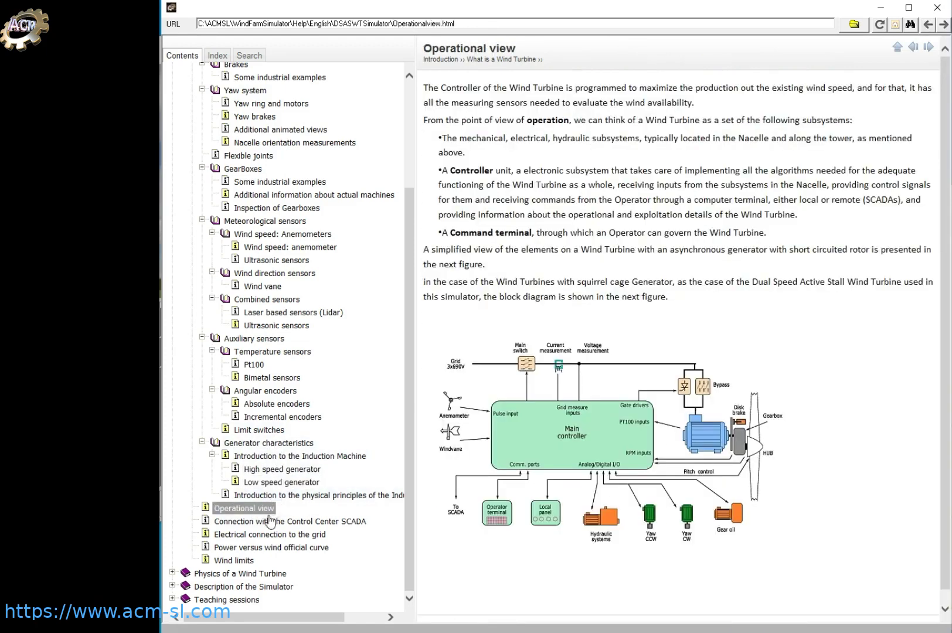
click(270, 521)
click(263, 535)
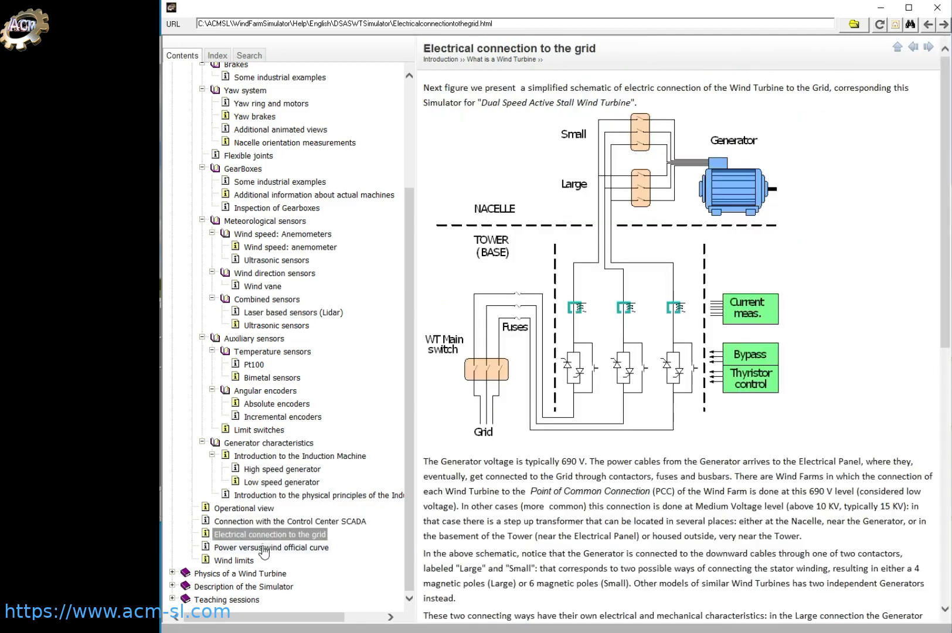
click(262, 548)
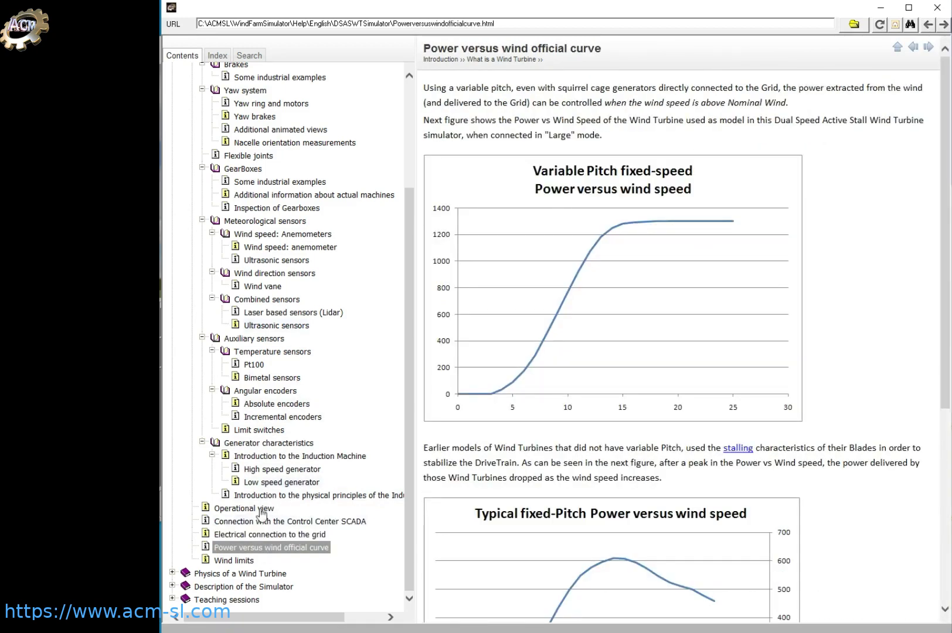
scroll(230, 317, up, 4)
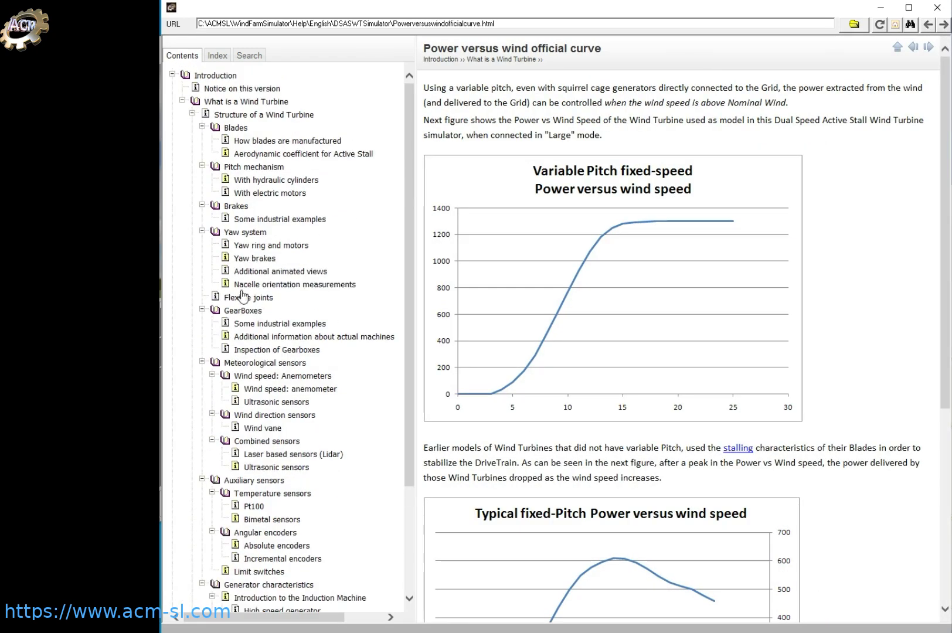
click(183, 102)
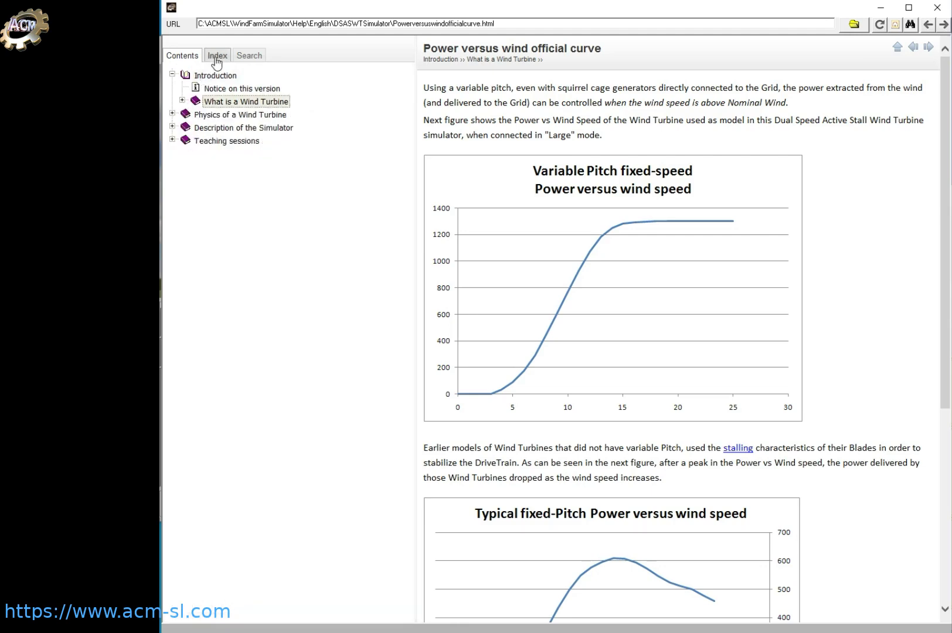
- Under the Index keyword 'air brake', view Safety strategy for overspeed, then Observe the reaction to a Stop command
click(218, 57)
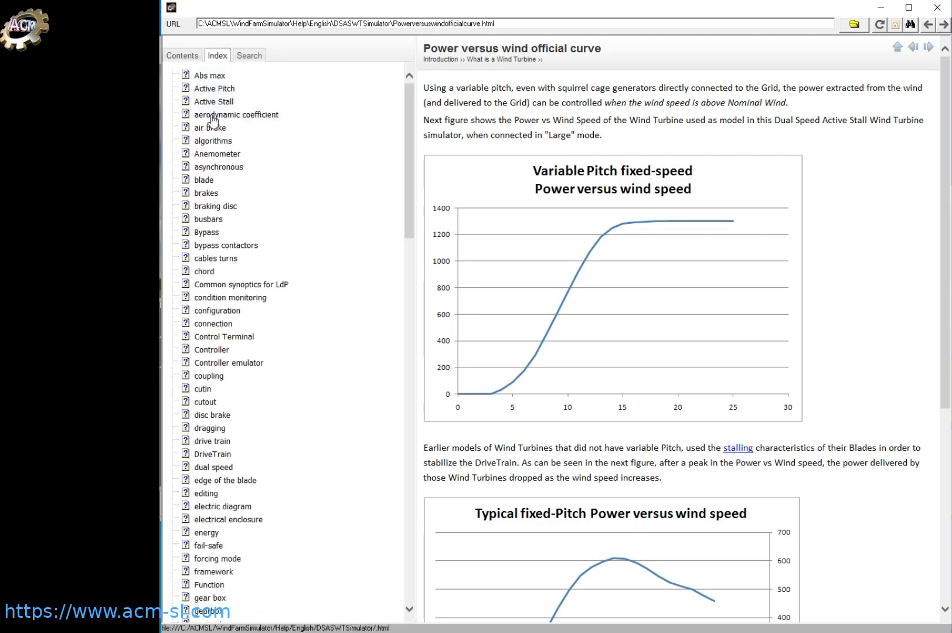
click(211, 129)
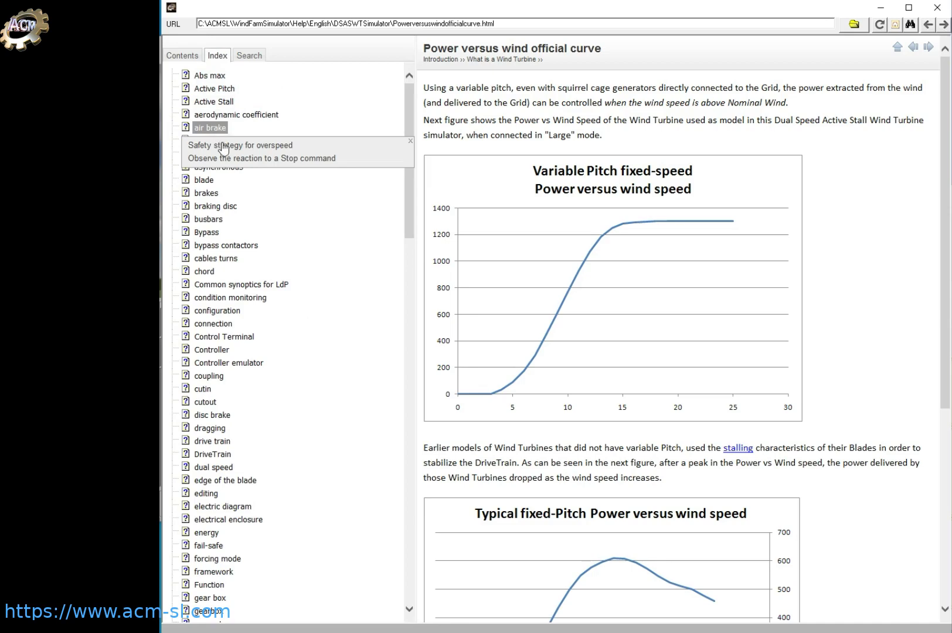
click(229, 147)
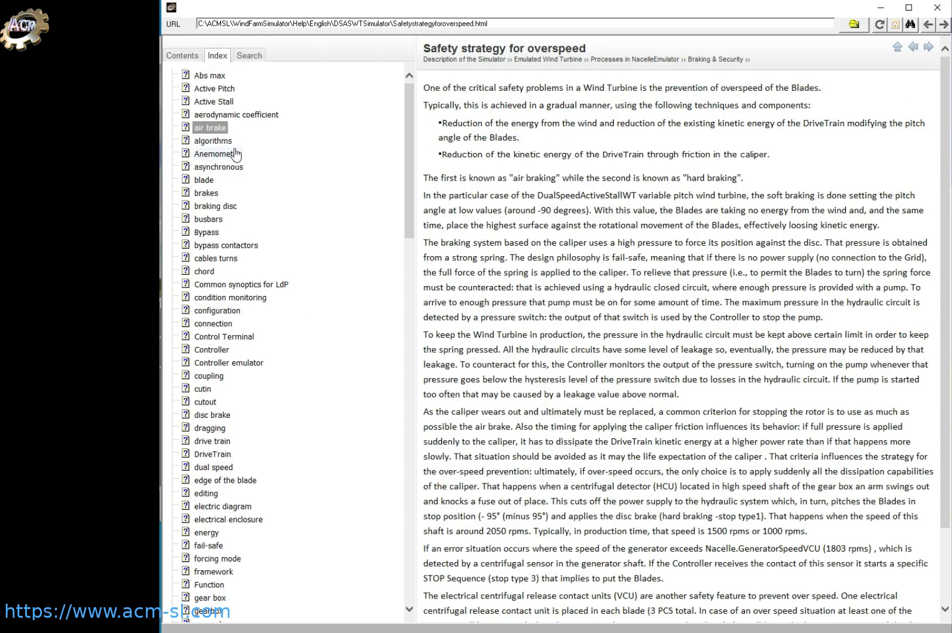
click(211, 128)
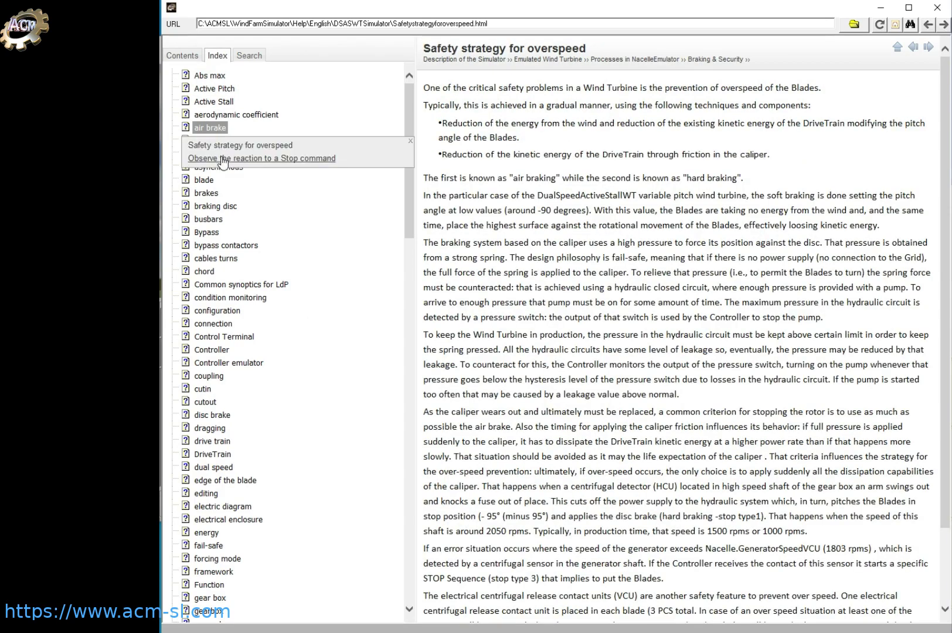
click(224, 159)
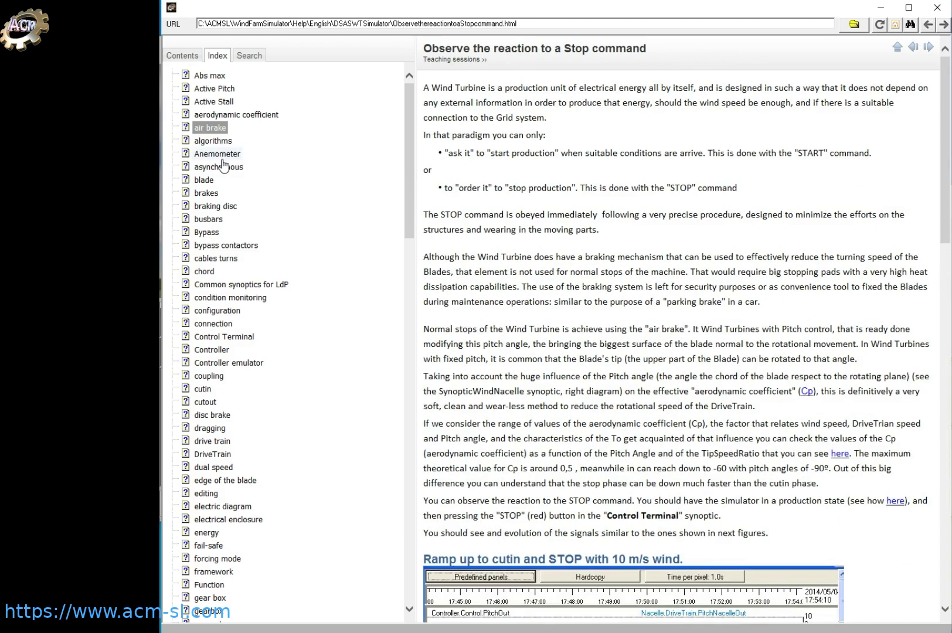
click(251, 56)
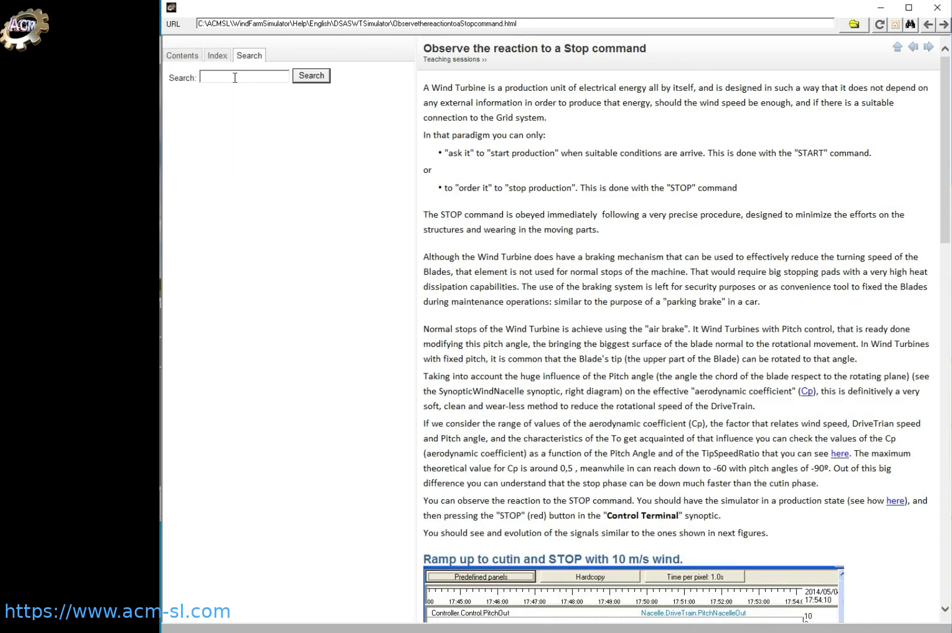
- Search the help for 'air break' and view results from Why the Hub turns to Excessive leakage
text(air break)
click(310, 78)
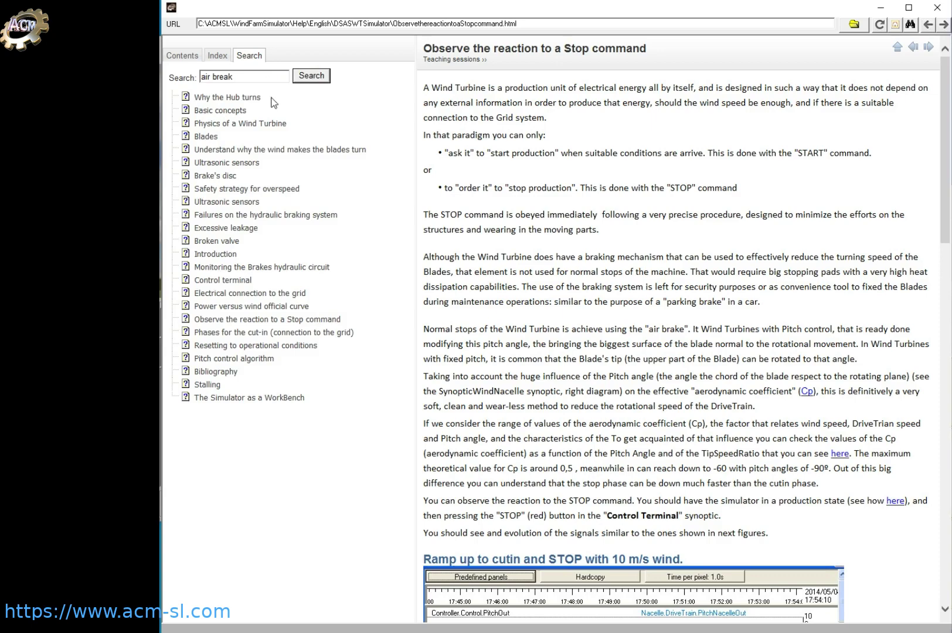
click(249, 98)
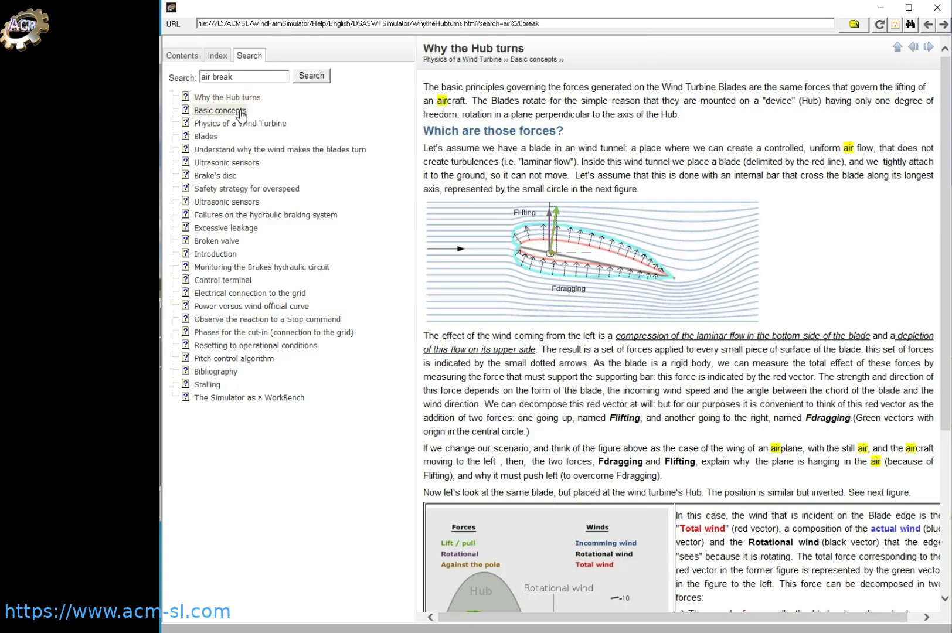
click(241, 112)
click(241, 125)
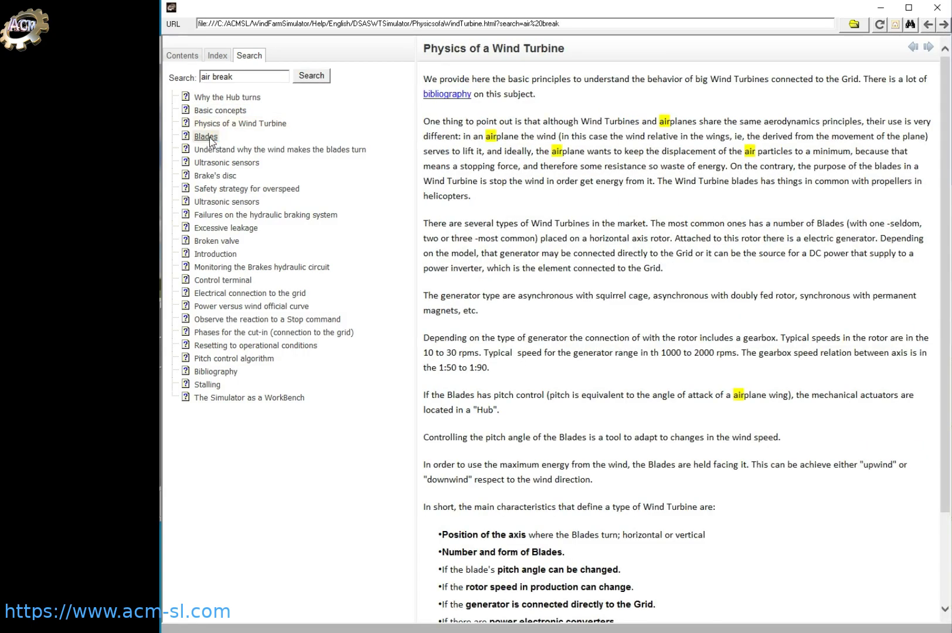
click(207, 138)
click(215, 176)
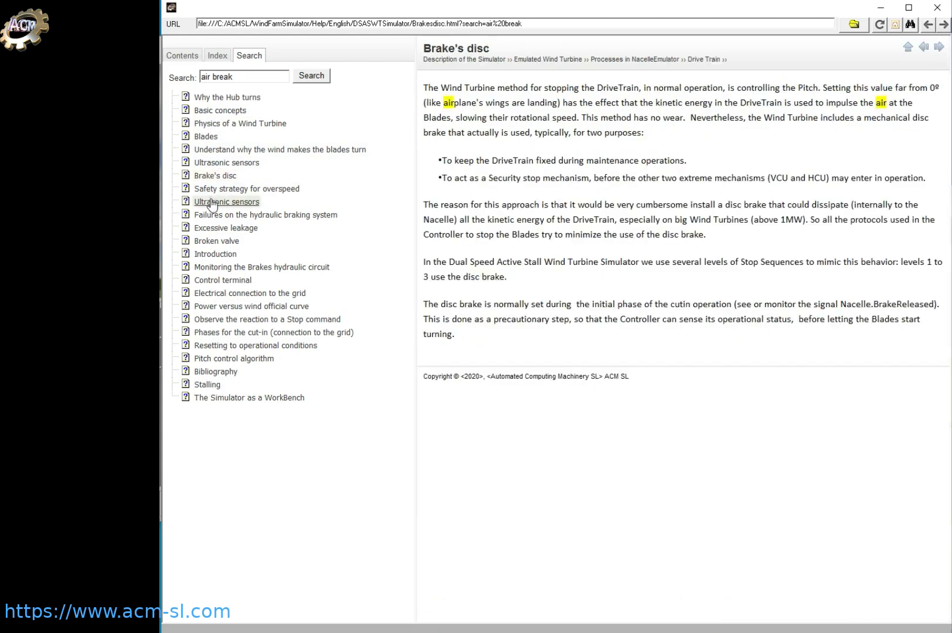
click(212, 203)
click(214, 228)
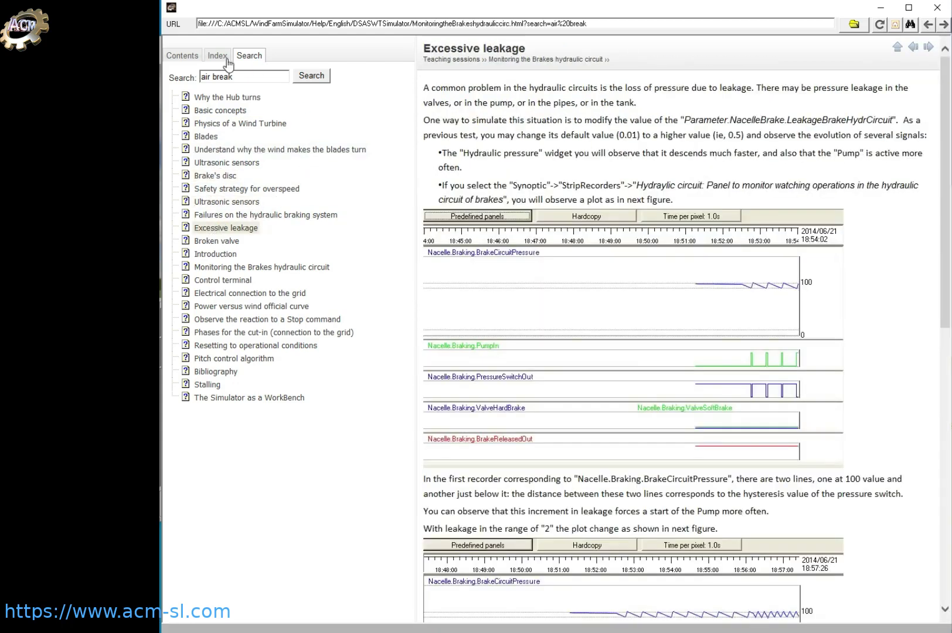
- Return to the Contents tree and collapse the What is a Wind Turbine branches
click(184, 55)
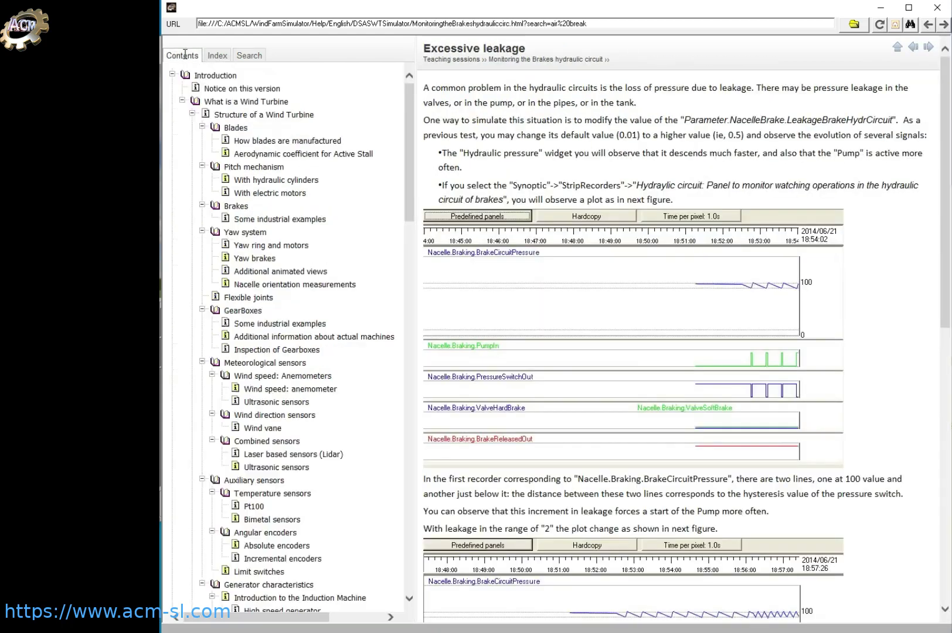
click(191, 114)
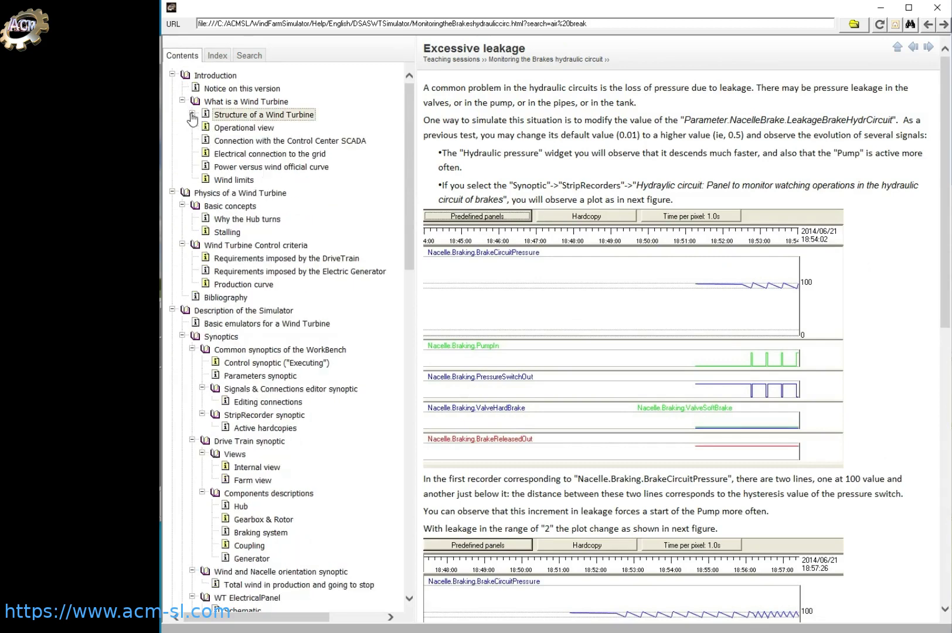
click(182, 102)
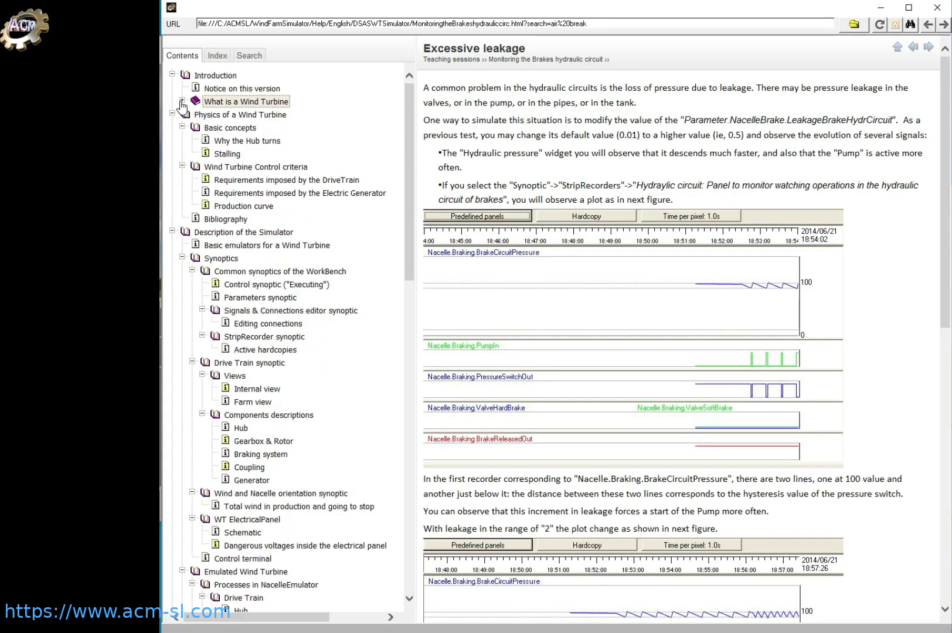
- Read the Physics topics from Why the Hub turns to generator requirements, then Description of the Simulator
click(239, 142)
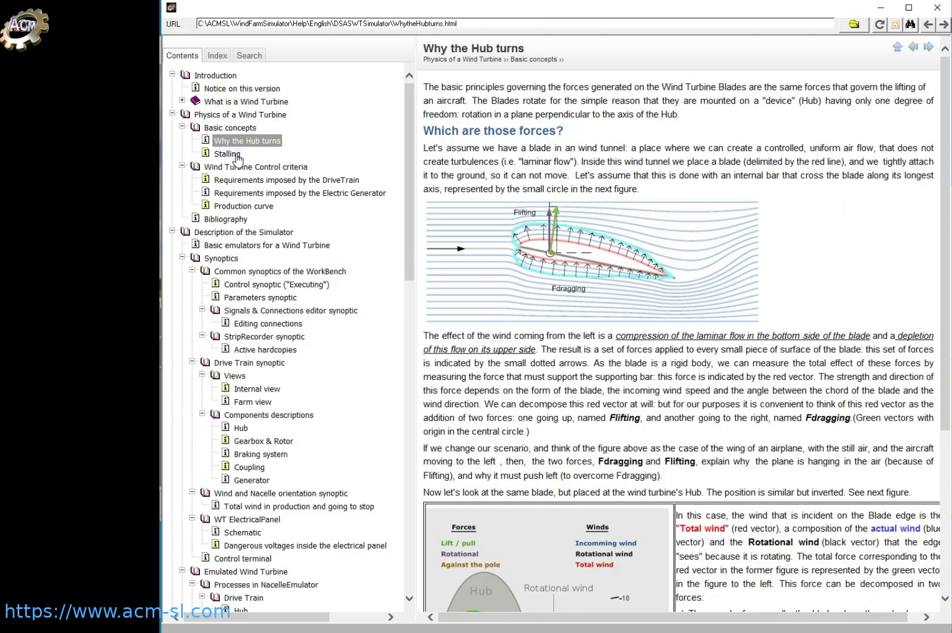
click(236, 155)
click(237, 167)
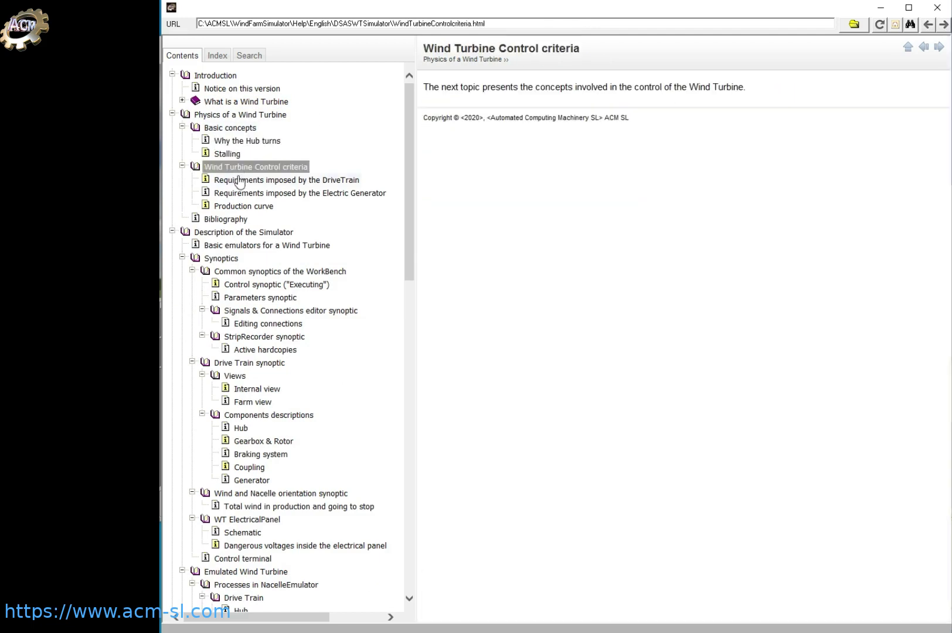
click(240, 180)
click(240, 194)
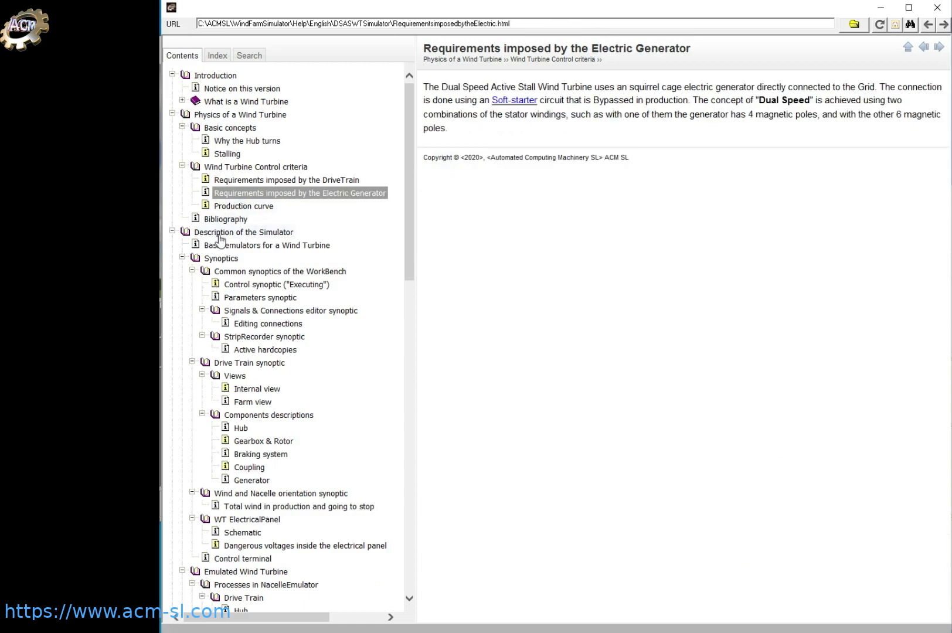
click(222, 234)
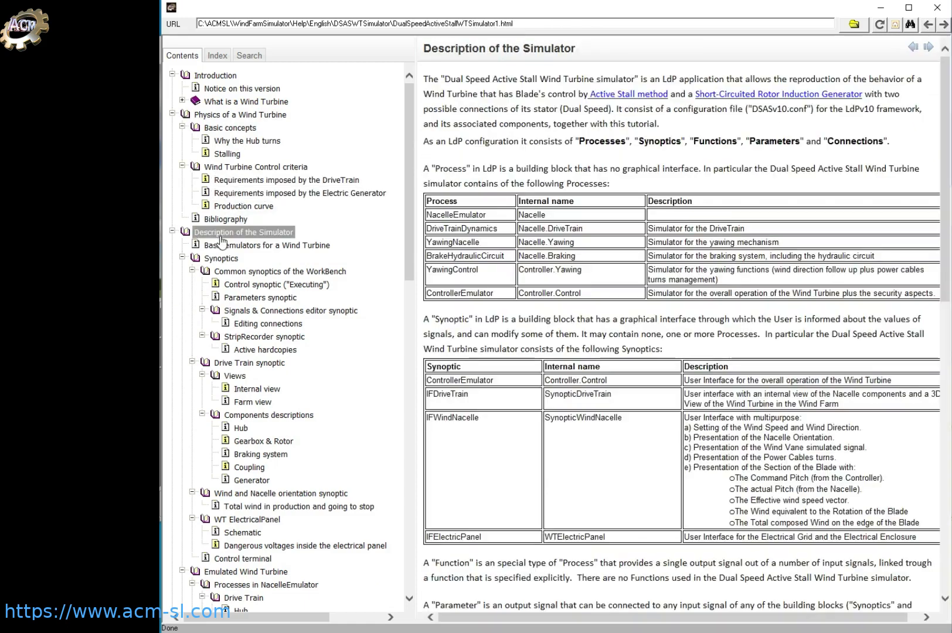
click(172, 232)
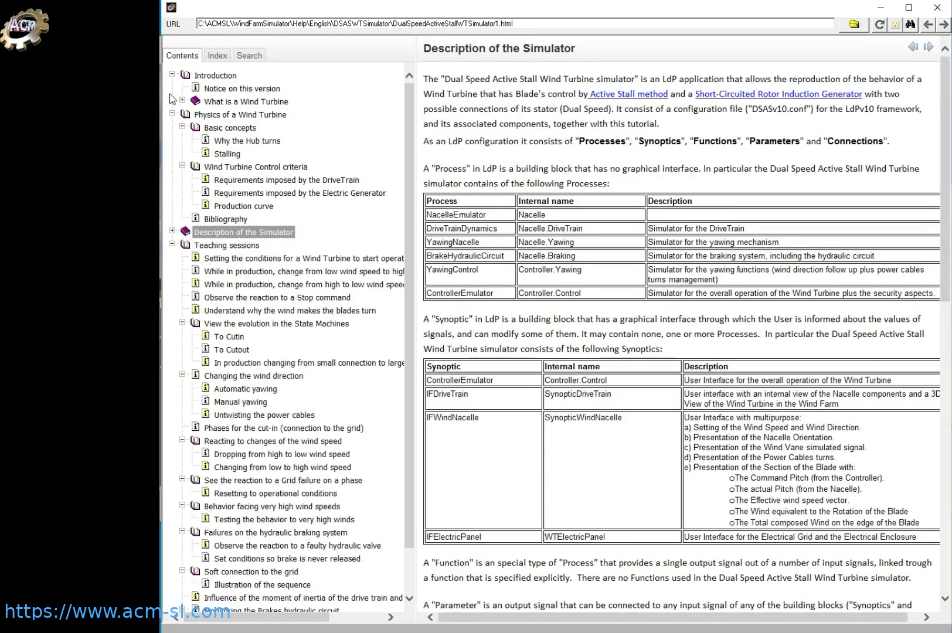
- Read the low-wind start, high-to-low wind and Stop command teaching sessions
click(172, 114)
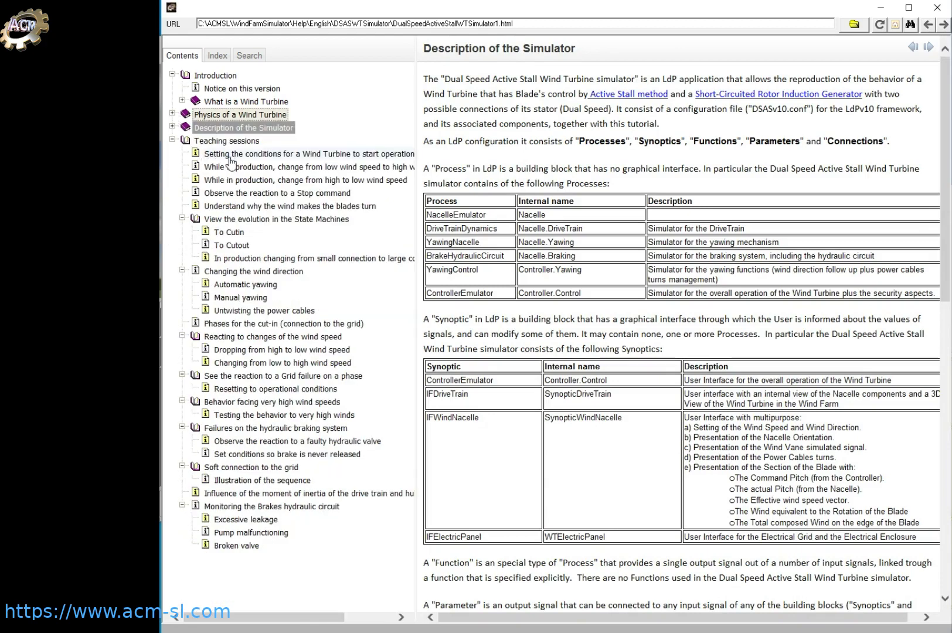
click(252, 155)
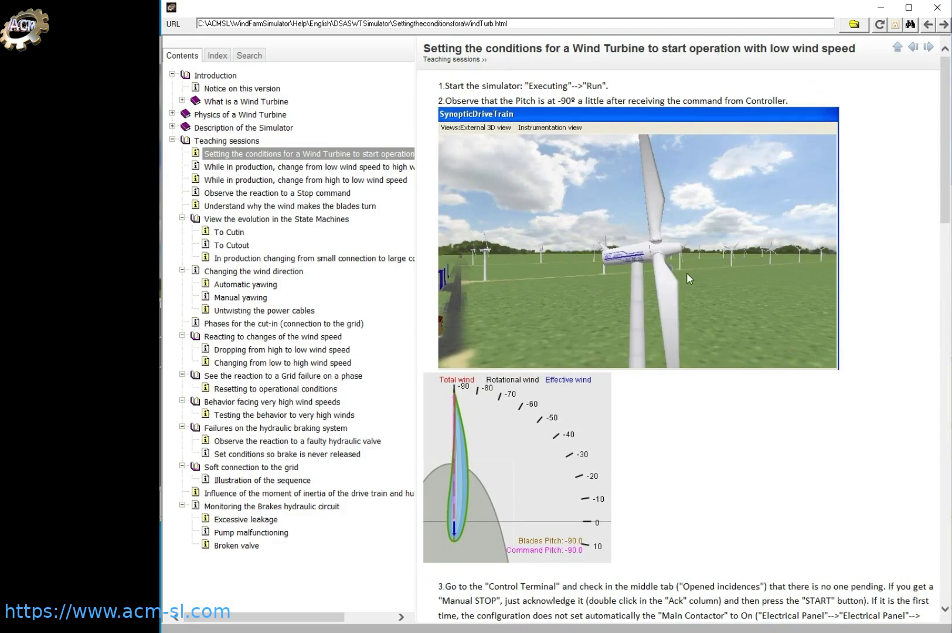
scroll(687, 273, down, 10)
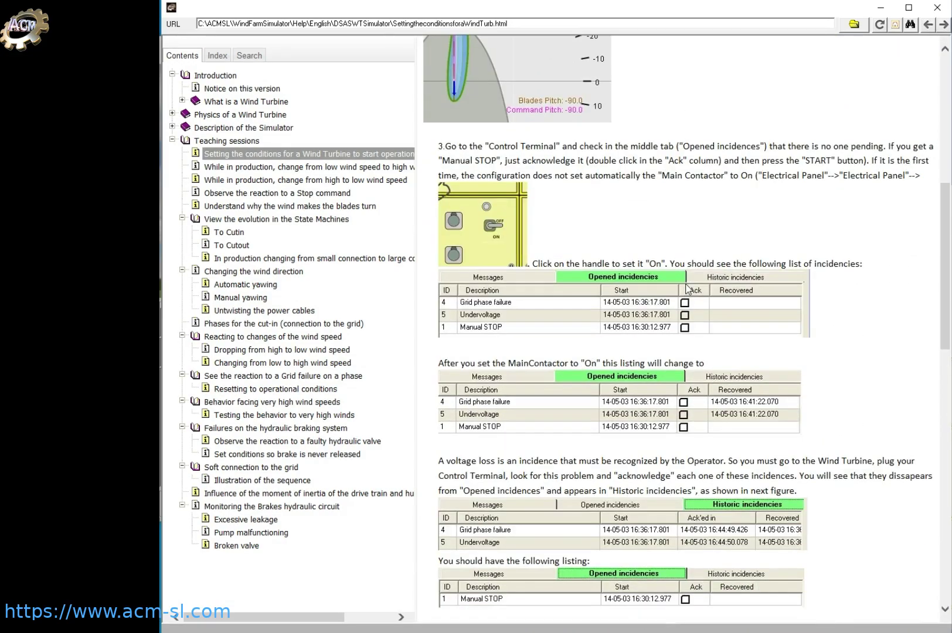
scroll(686, 289, down, 12)
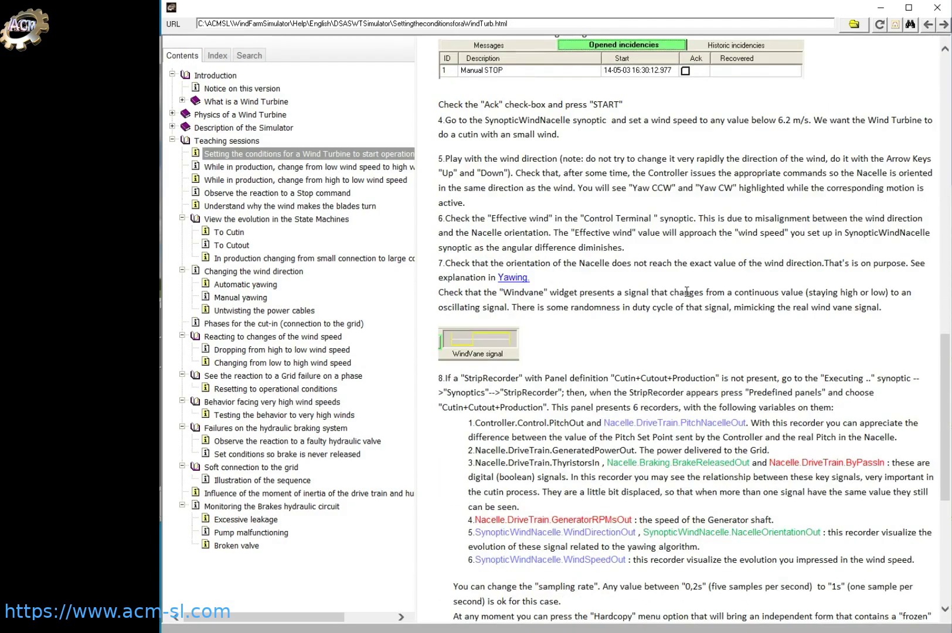
scroll(686, 291, down, 4)
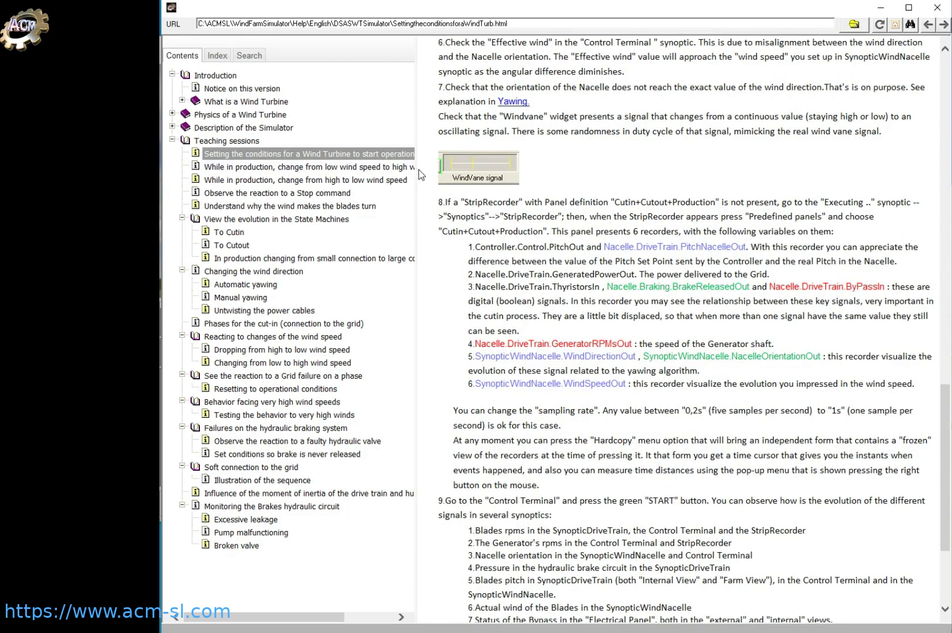
click(366, 183)
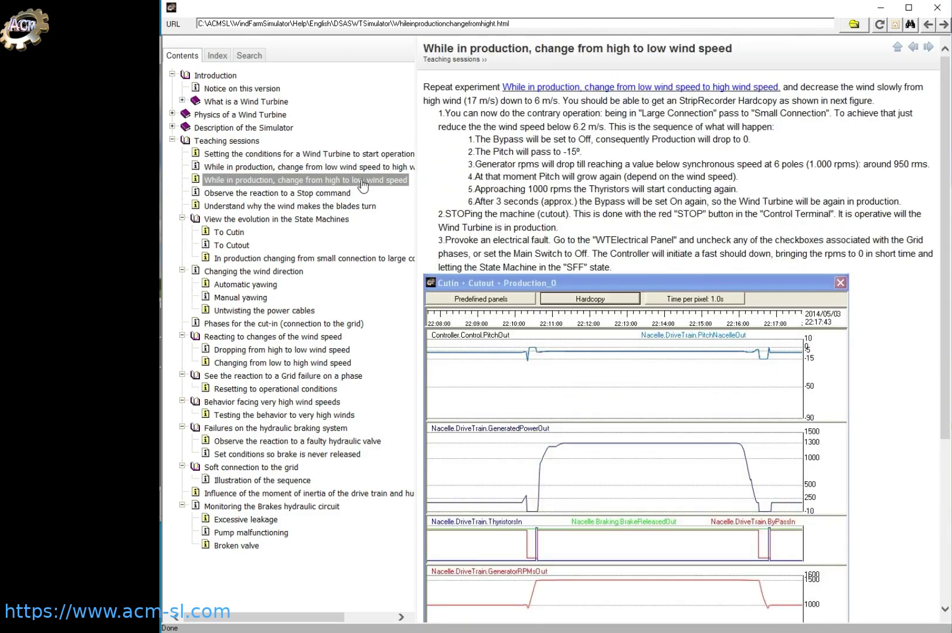
click(332, 195)
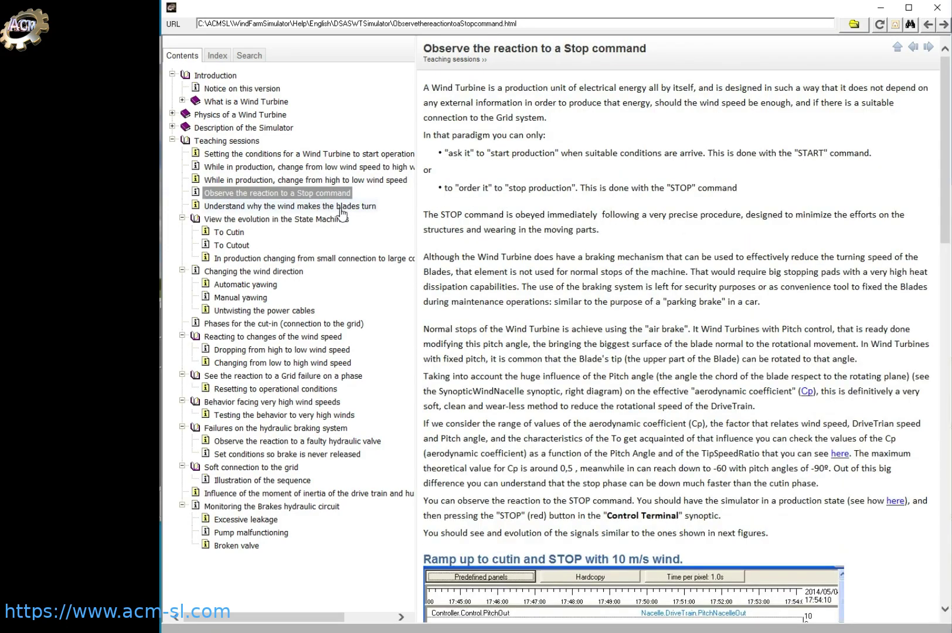
scroll(572, 234, down, 10)
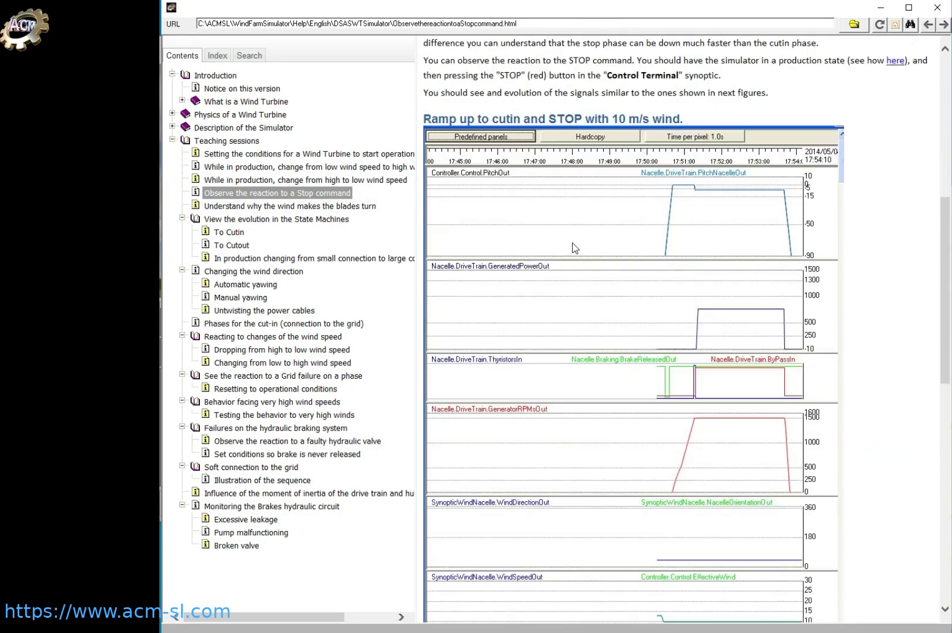
scroll(571, 243, down, 2)
- Read the blade-turning and State Machines pages, including To Cutin, To Cutout and connection production
click(307, 210)
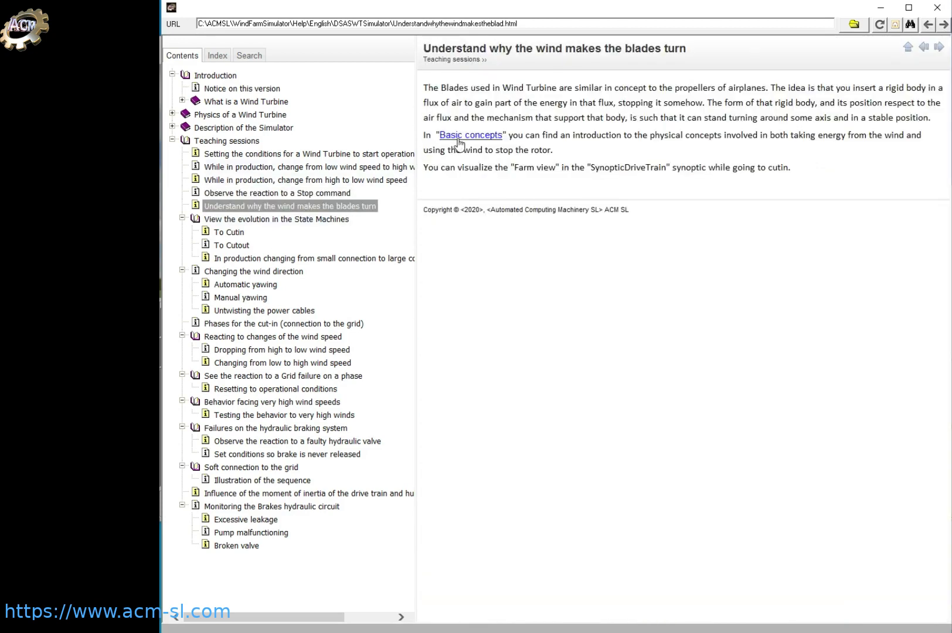
click(289, 219)
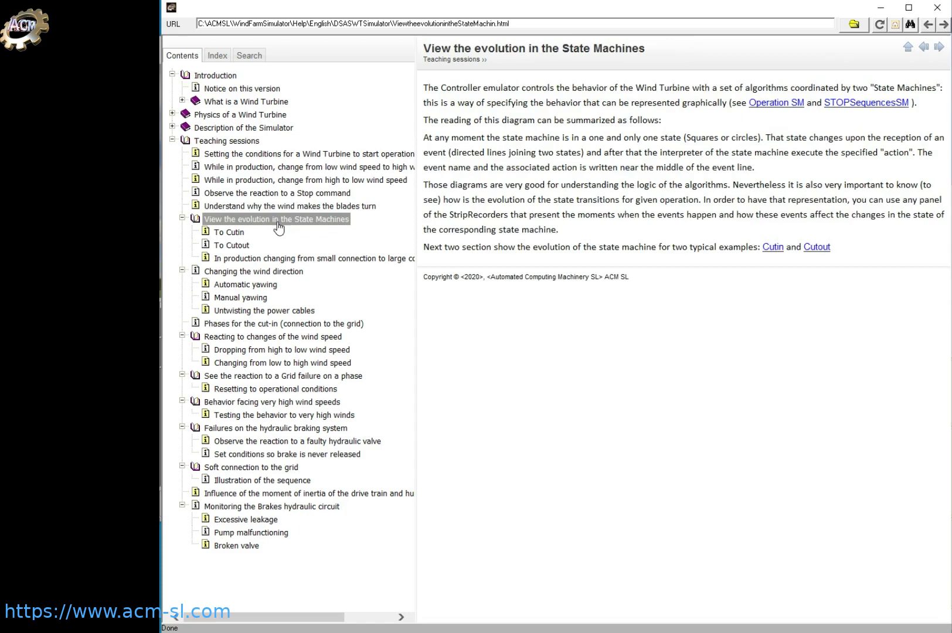
click(230, 233)
click(232, 246)
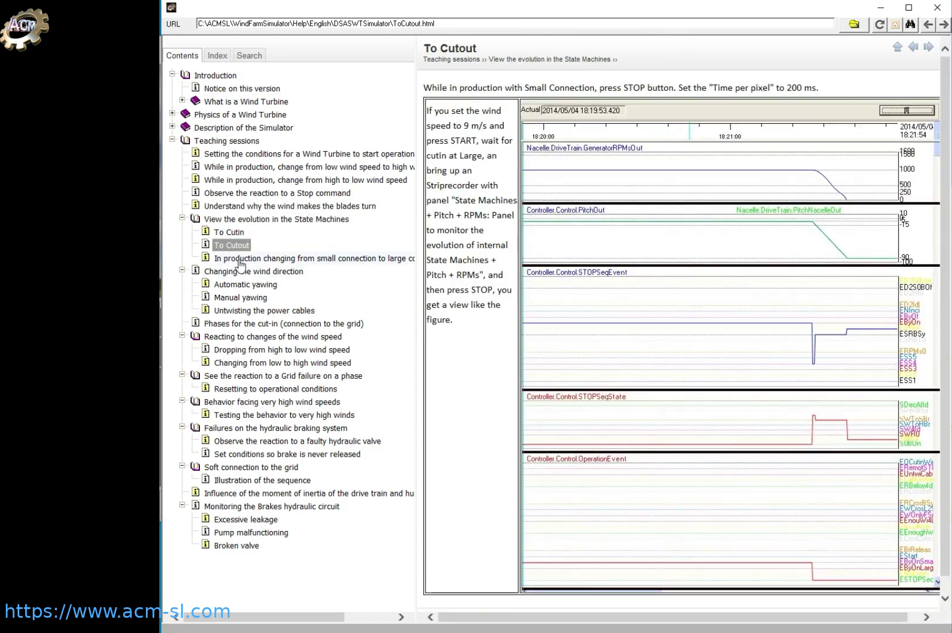
click(240, 261)
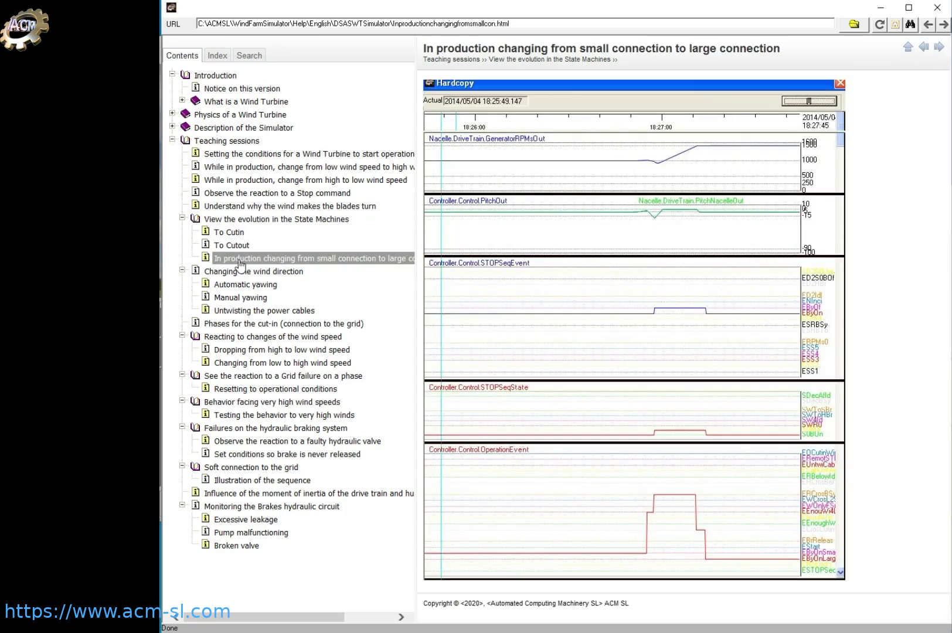
- Read the yawing, cable untwisting, cut-in phases and wind speed change teaching pages
click(235, 286)
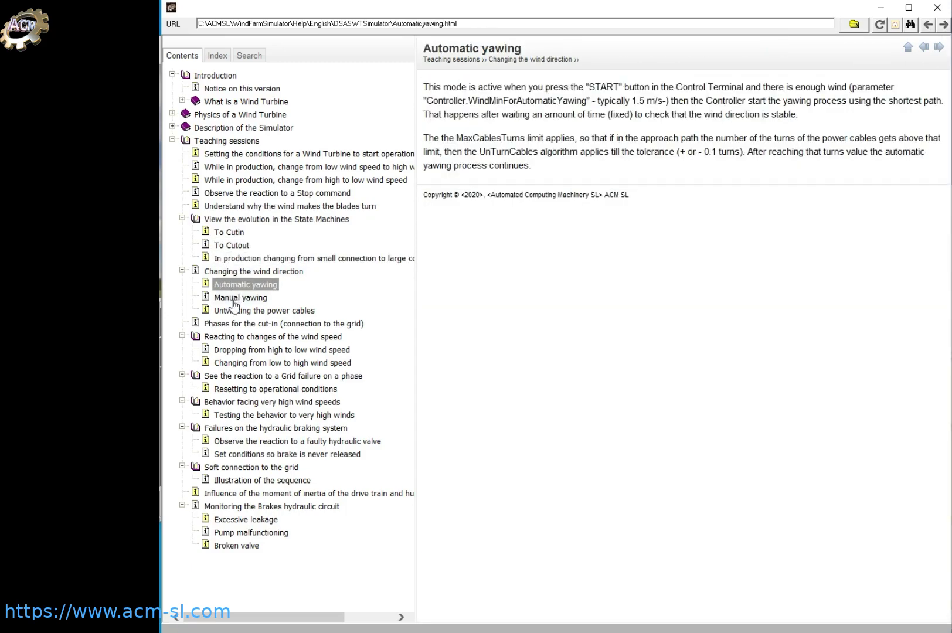
click(237, 298)
click(235, 313)
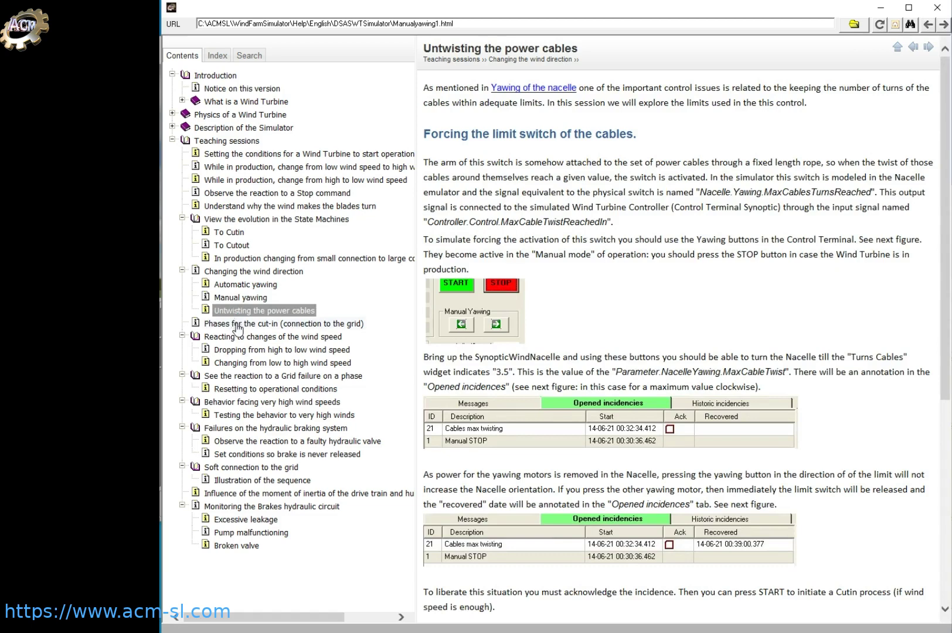
click(274, 324)
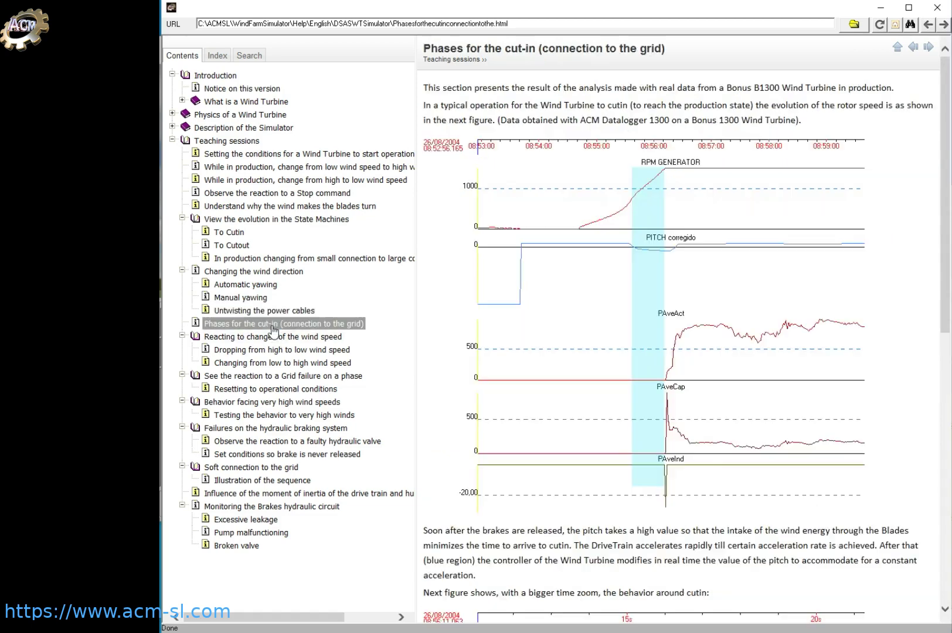
click(268, 337)
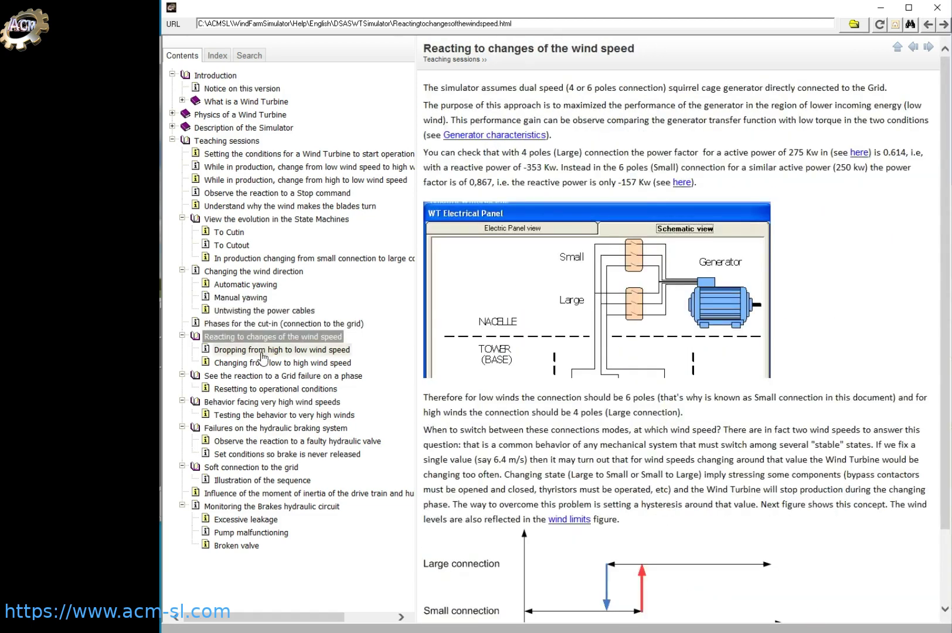
click(267, 350)
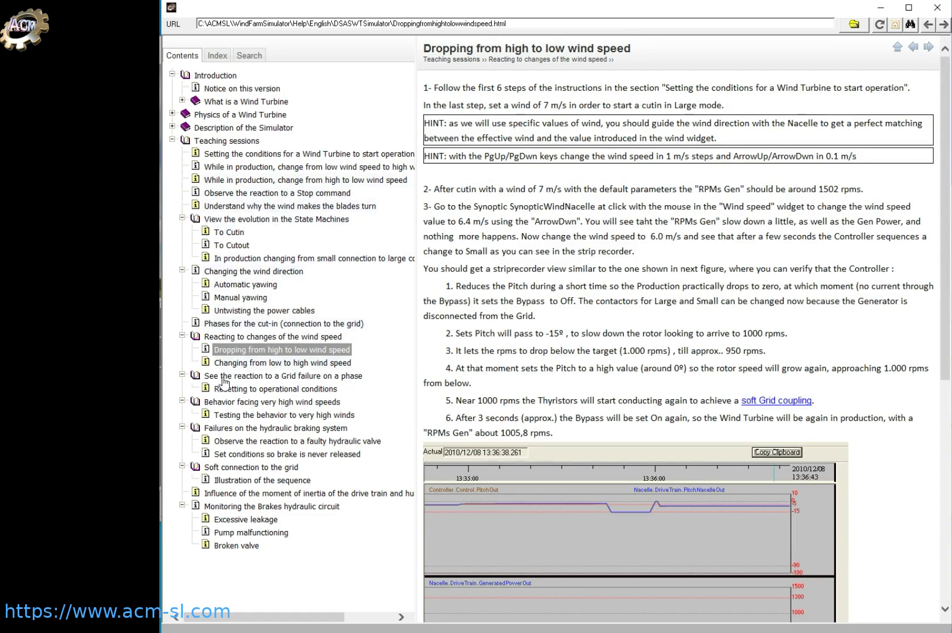
- Read the hydraulic braking failure sessions, faulty valve and brakes never released, through Illustration of the sequence
click(230, 429)
click(237, 442)
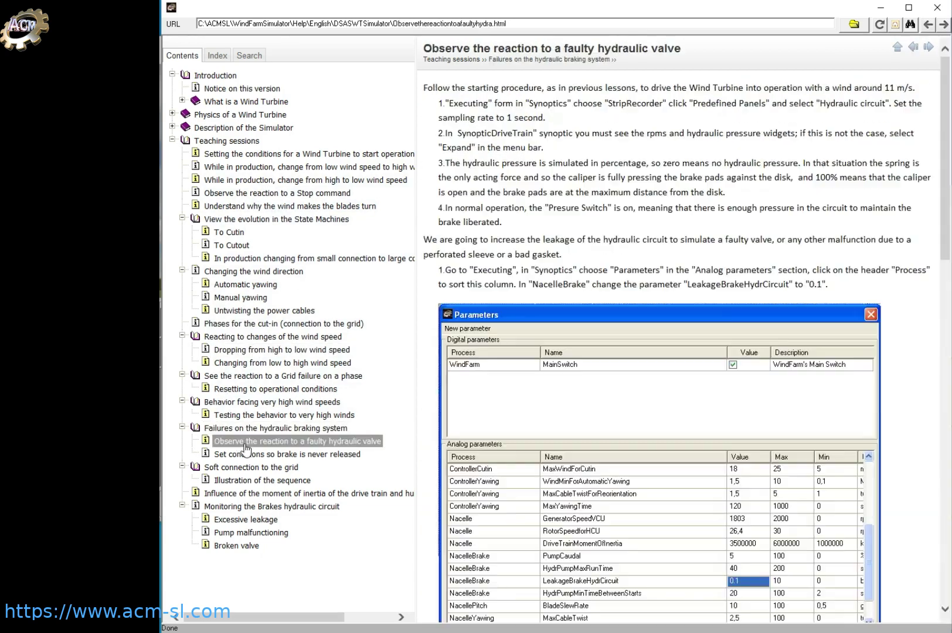
scroll(571, 403, down, 8)
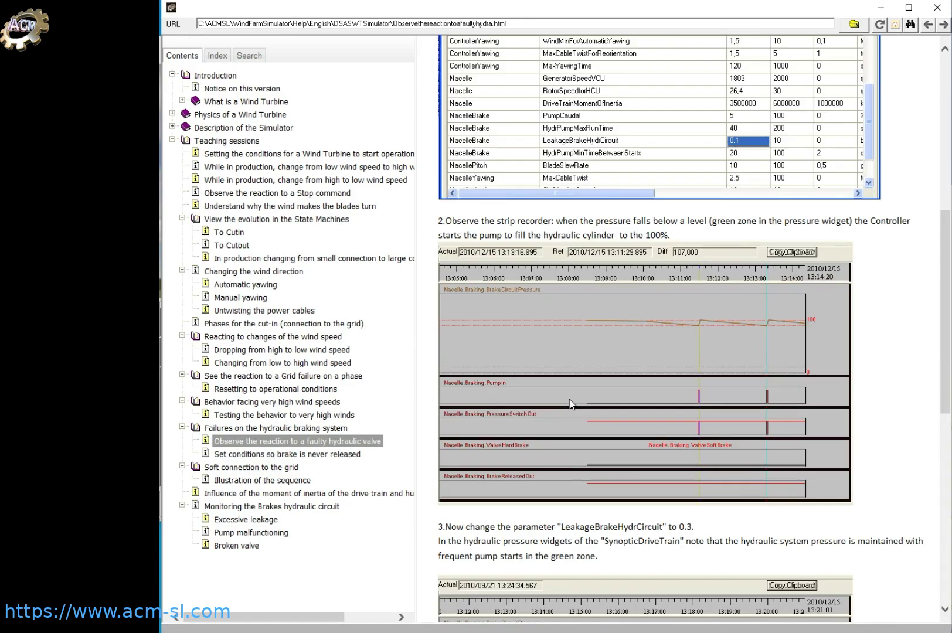
scroll(572, 405, down, 3)
click(327, 456)
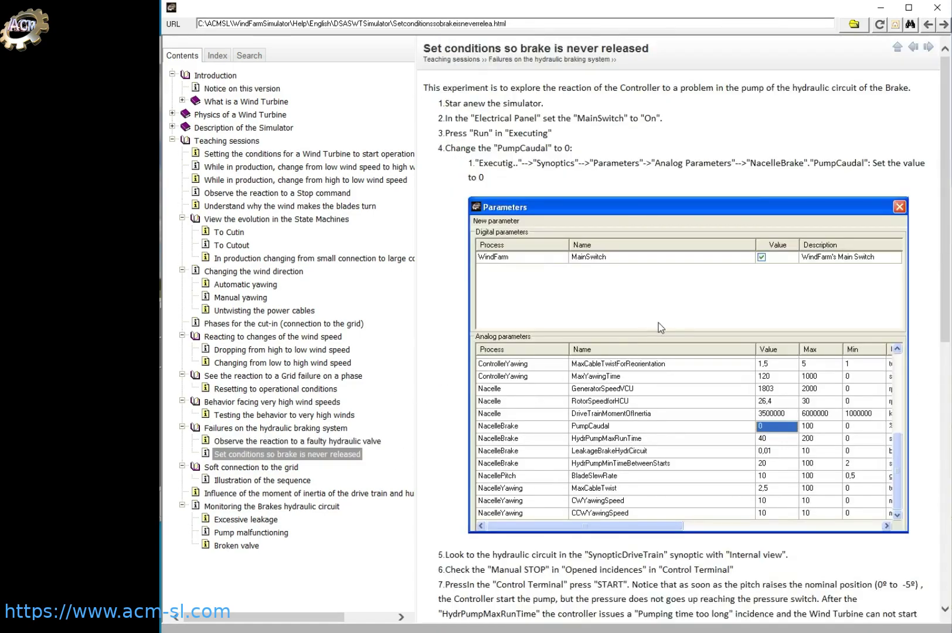
scroll(658, 322, down, 8)
scroll(656, 335, down, 2)
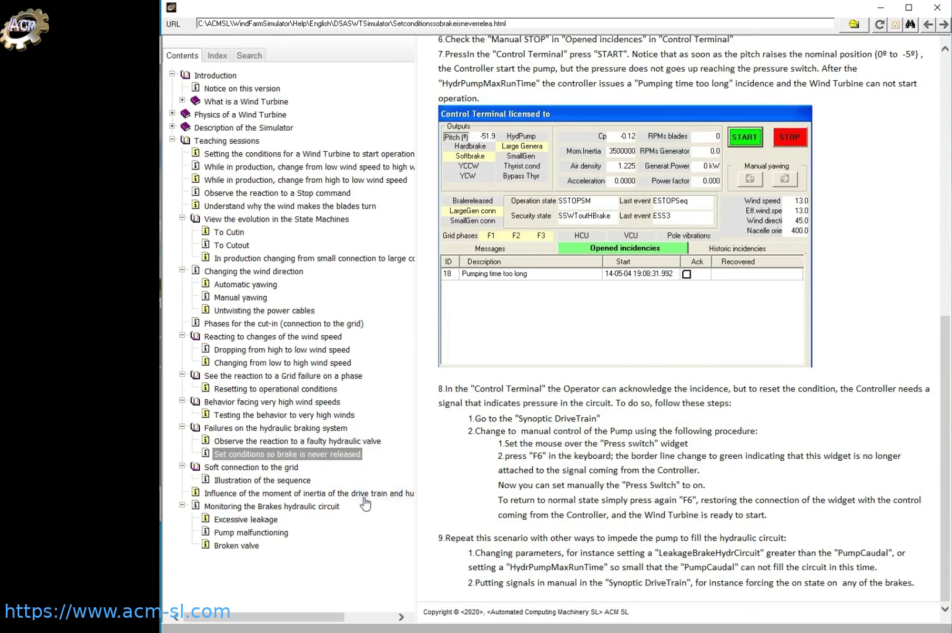
click(286, 482)
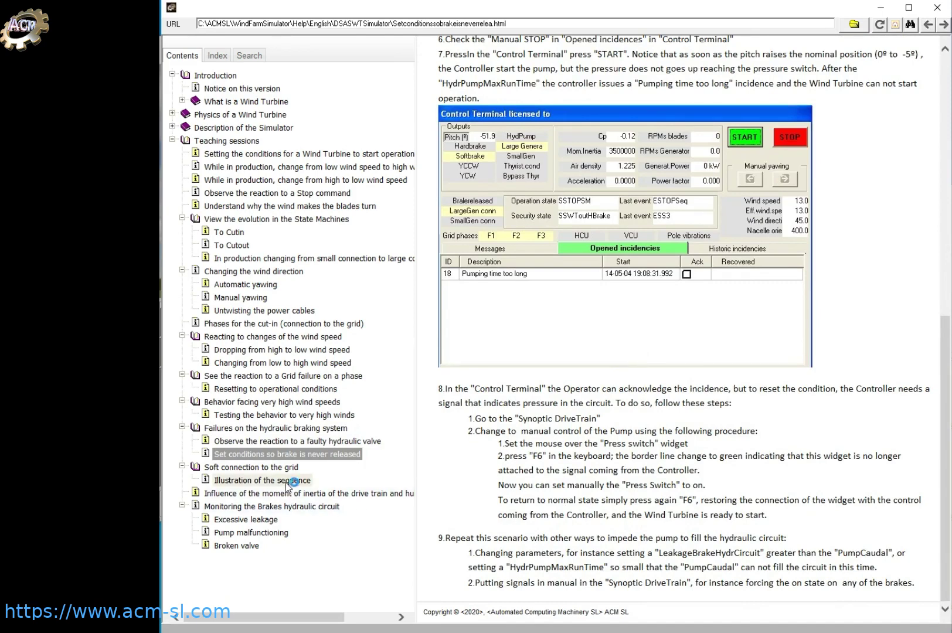
scroll(515, 350, down, 2)
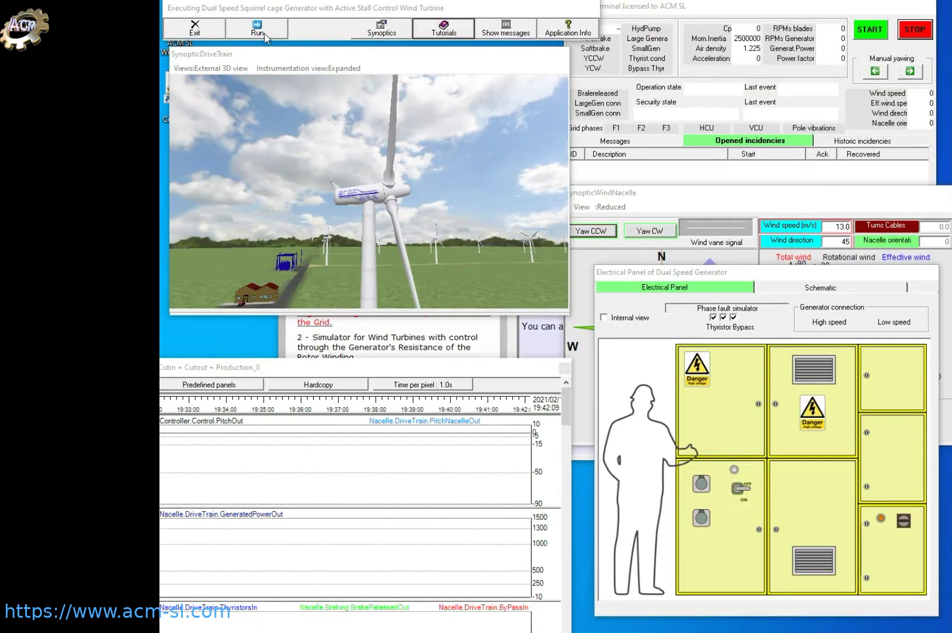
- Start the turbine simulation, orbit the drive-train 3D view and raise the strip-chart window
click(265, 34)
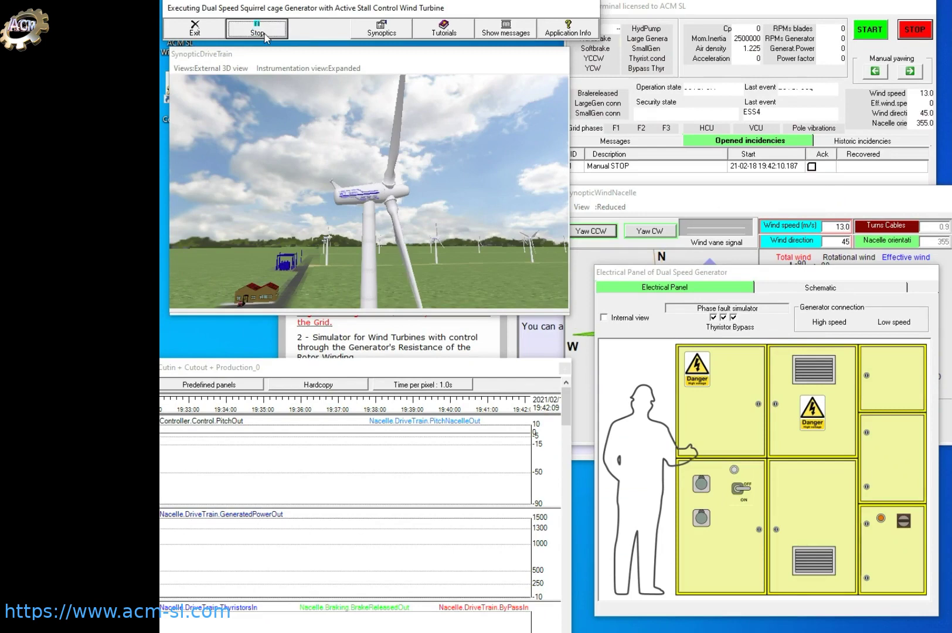
click(335, 67)
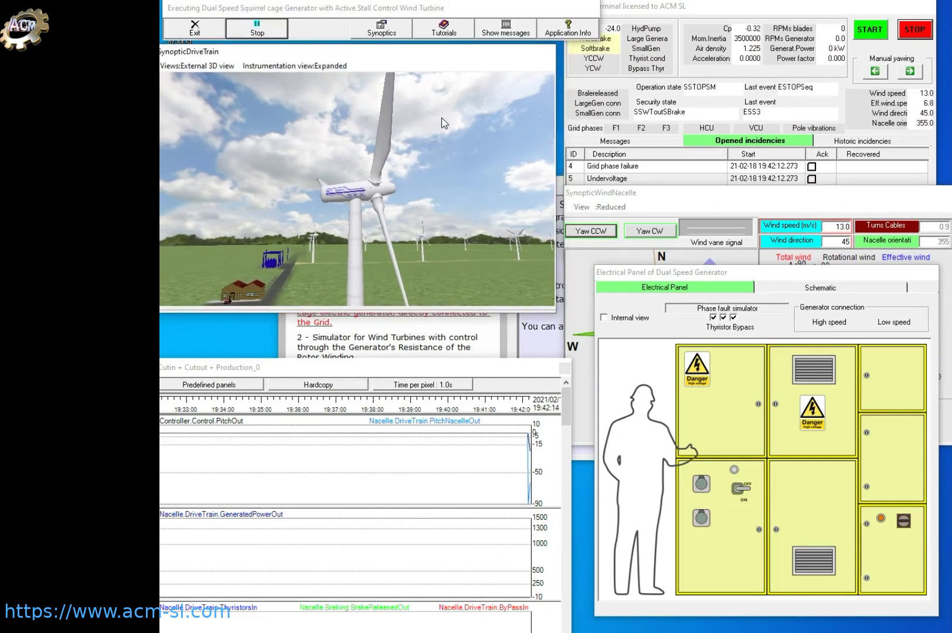
drag(390, 168, 283, 144)
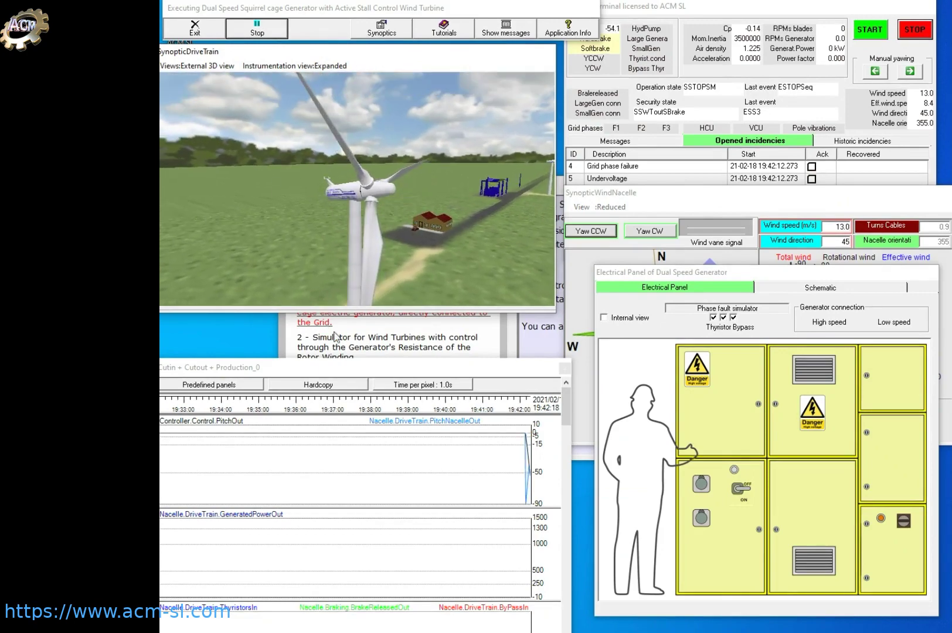
mouse_move(356, 363)
mouse_down()
mouse_move(384, 163)
mouse_move(378, 124)
mouse_move(359, 250)
mouse_move(359, 343)
mouse_up()
- Set the instrumentation view to Collapsed and toggle the hydraulic brake signal
click(298, 64)
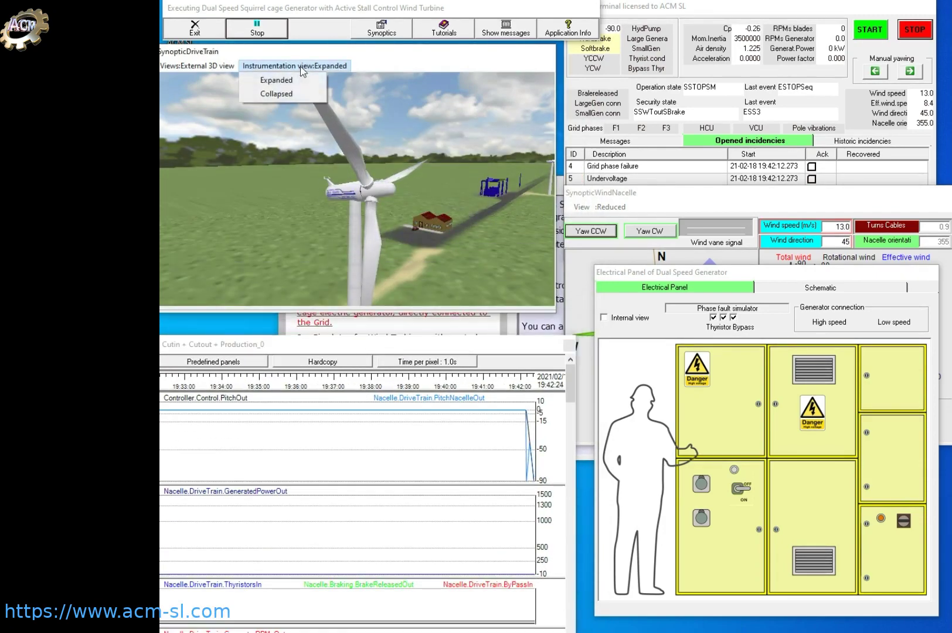
click(300, 97)
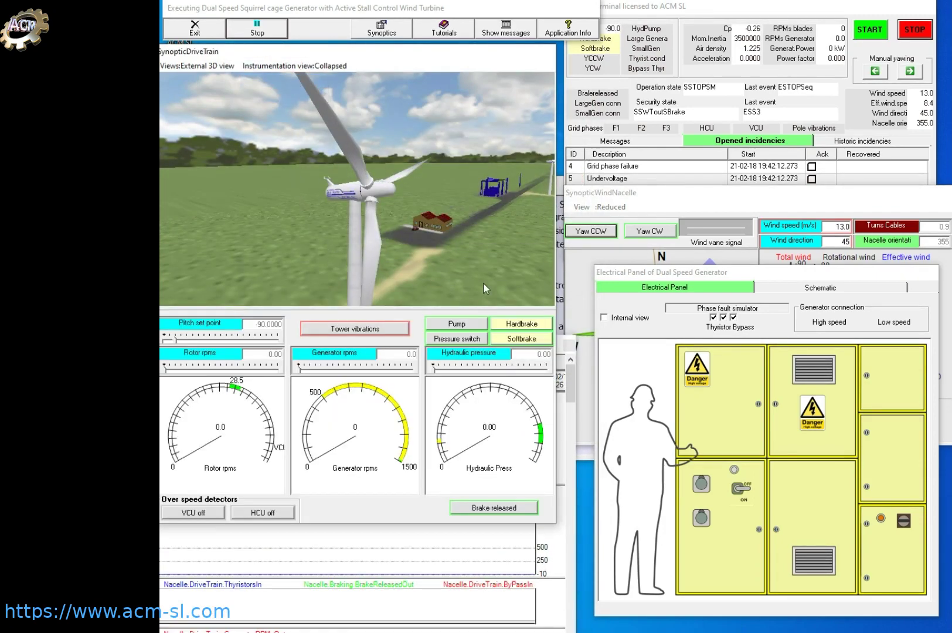
click(511, 327)
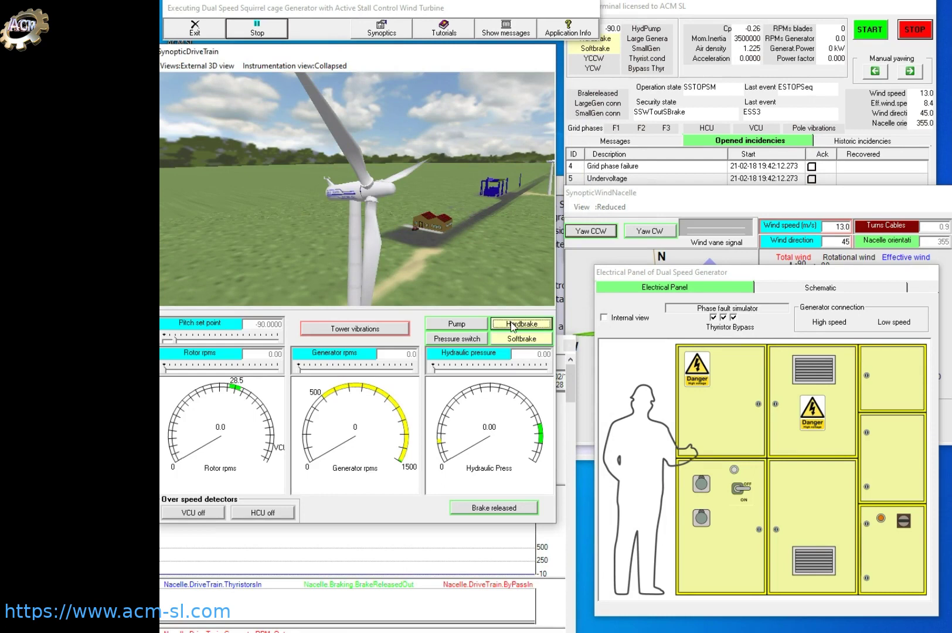
drag(752, 273, 418, 249)
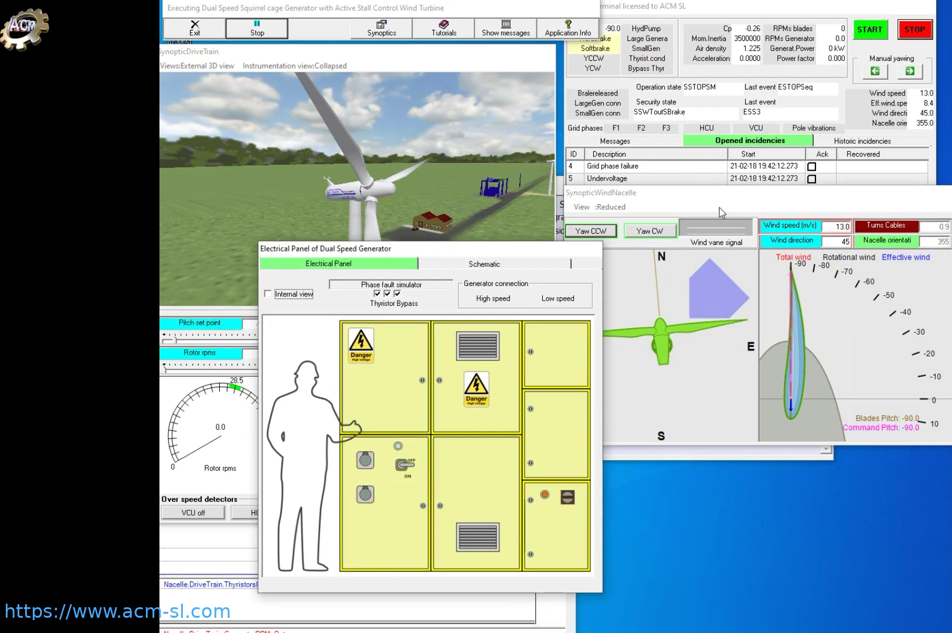
- Turn the generator's main switch on and rearrange the Control Terminal and wind-nacelle synoptic windows
click(401, 463)
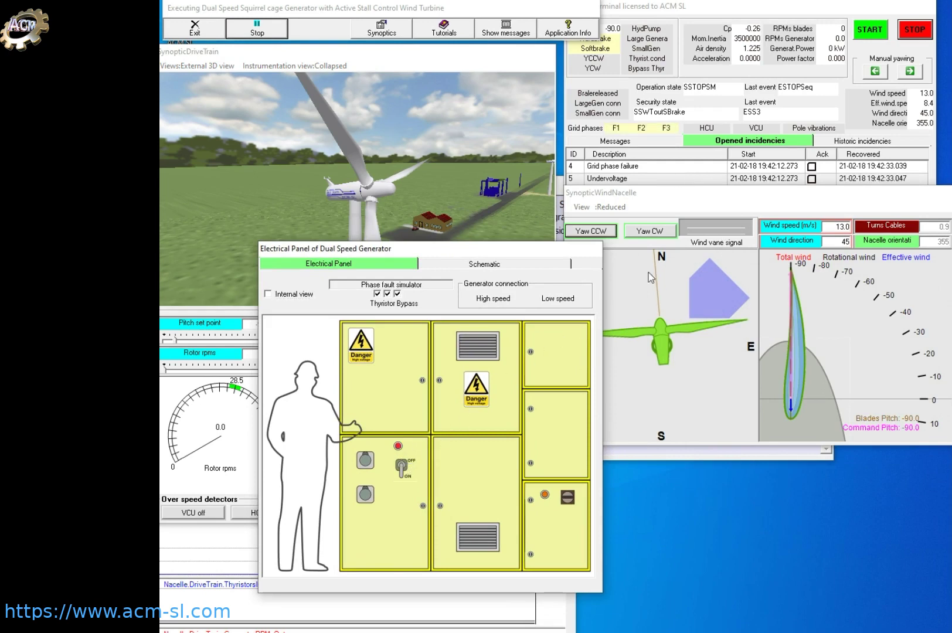
mouse_move(790, 11)
mouse_down()
mouse_move(790, 35)
mouse_move(790, 11)
mouse_move(792, 20)
mouse_up()
click(830, 326)
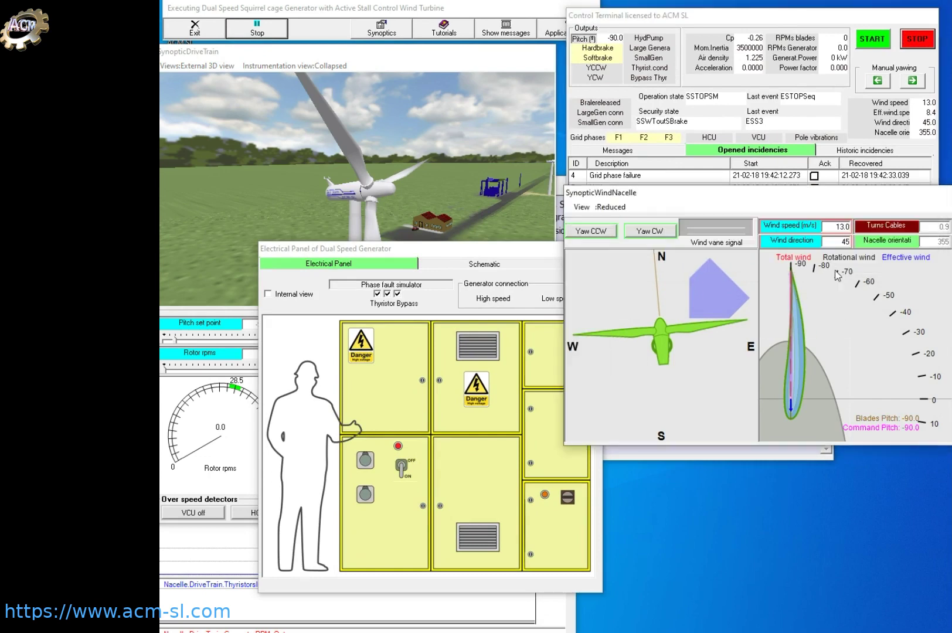
drag(801, 194, 754, 228)
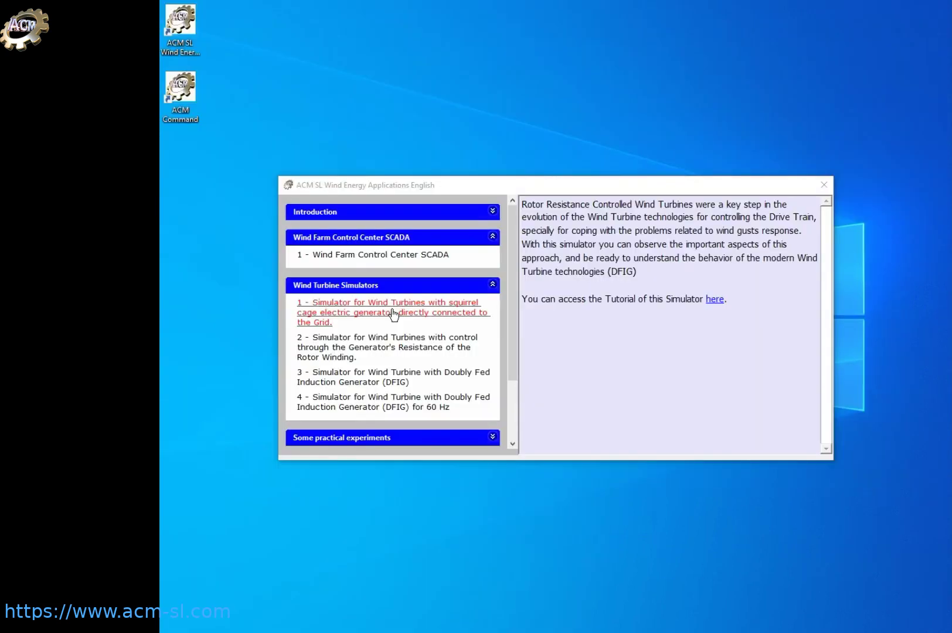
- Launch the squirrel cage generator turbine simulator, then request Exit and decline it
click(394, 314)
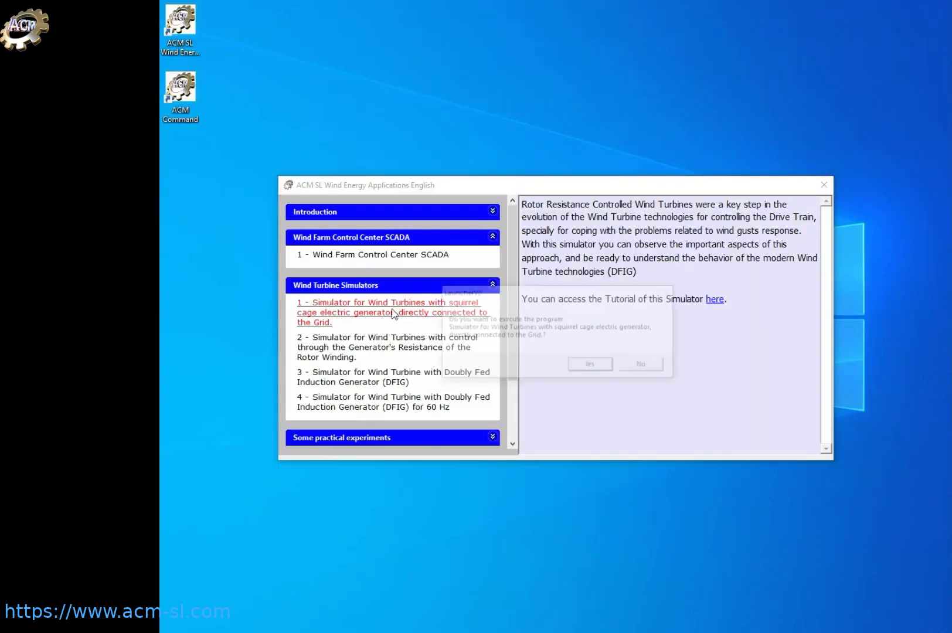
click(547, 362)
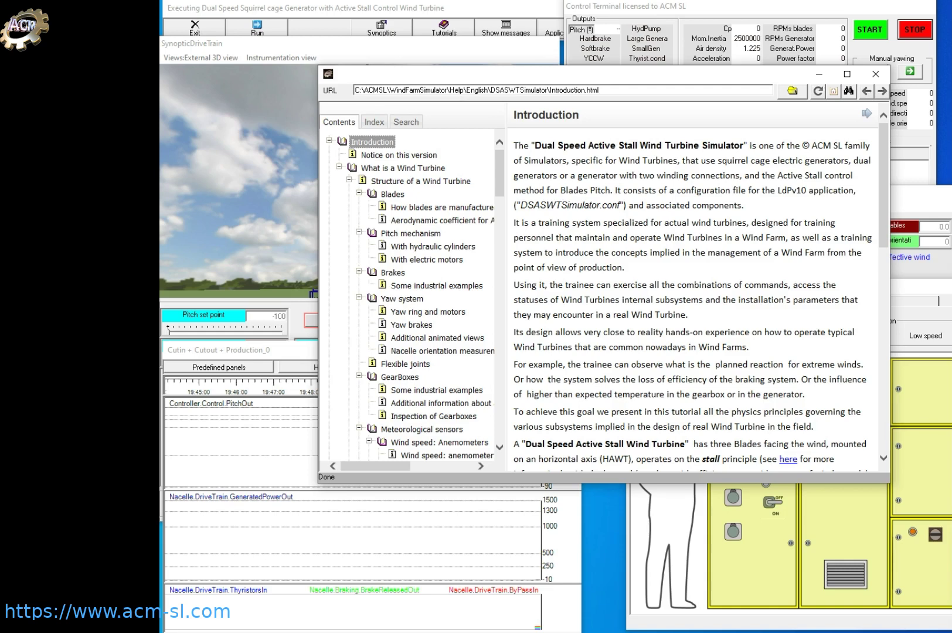
click(310, 57)
click(202, 30)
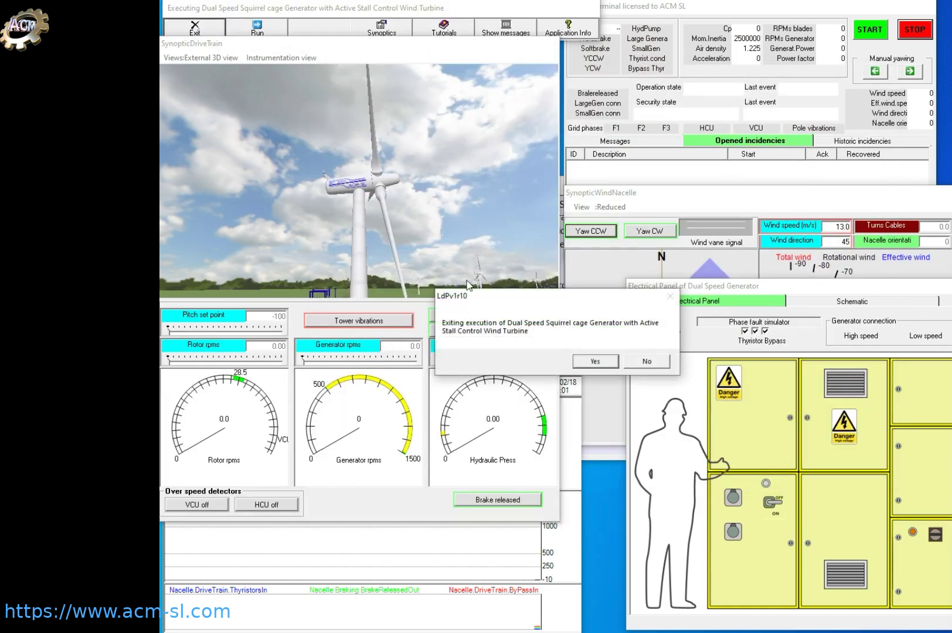
click(647, 362)
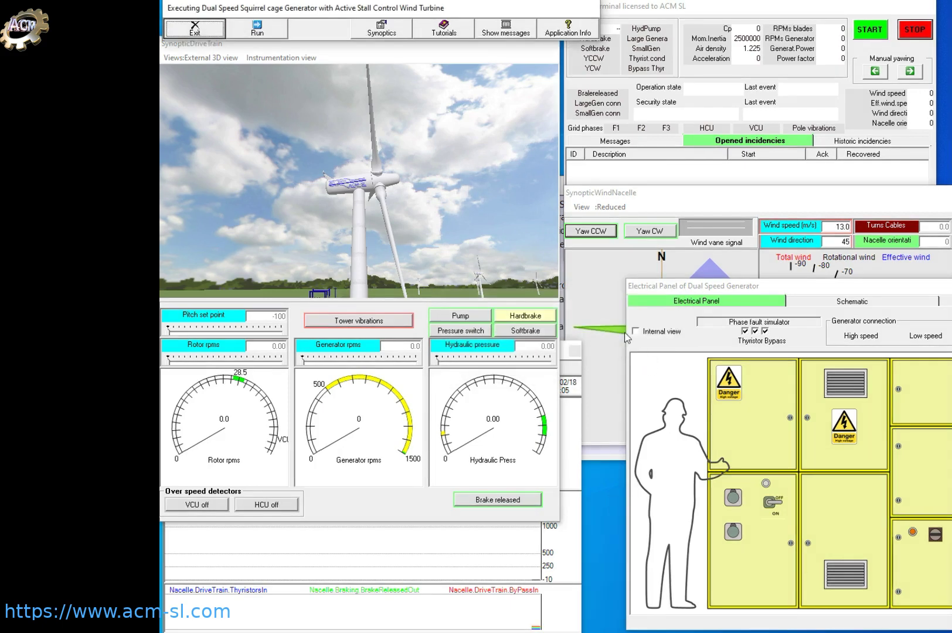
- Restart the simulation and orbit the 3D view to an elevated side angle of the turbine
click(270, 32)
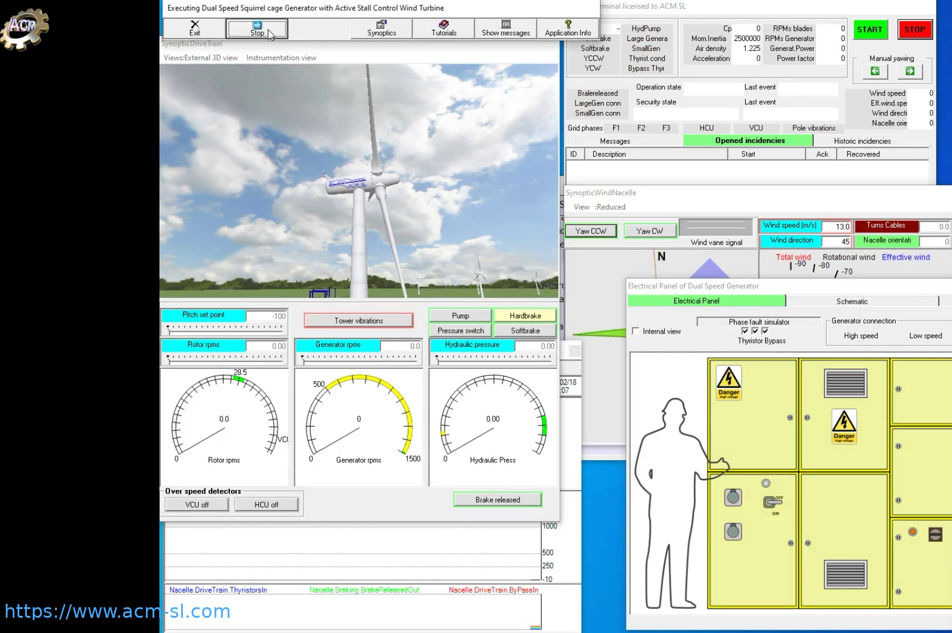
click(305, 58)
click(331, 56)
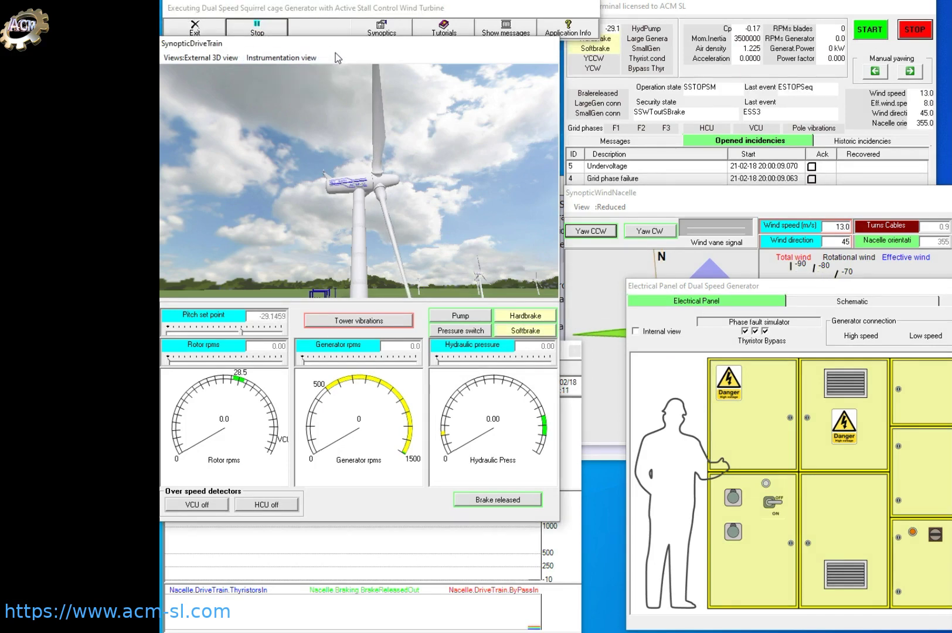
drag(455, 147, 398, 199)
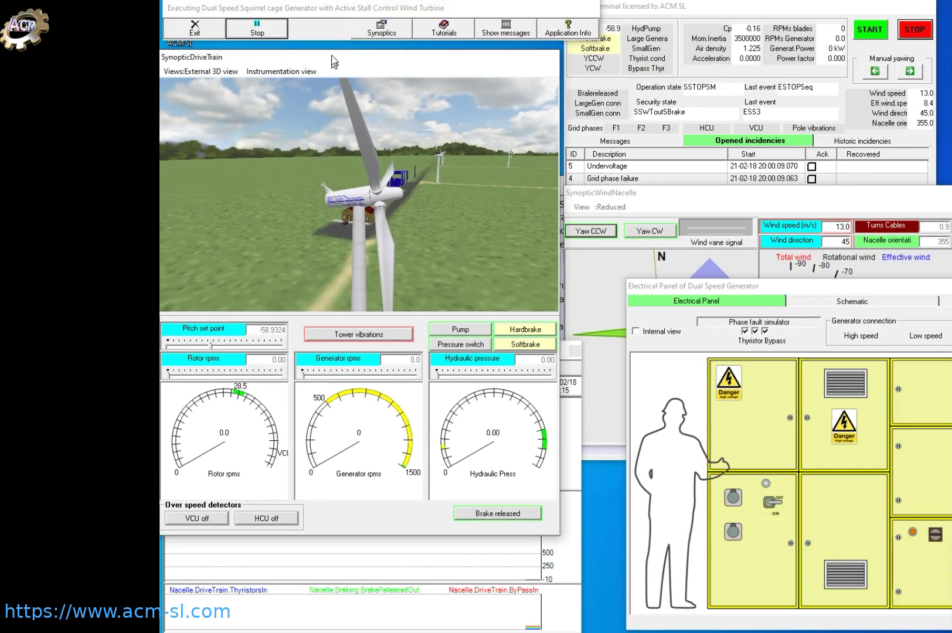
- Pause and resume the simulation, then bring up the simulator's help tutorial
click(268, 31)
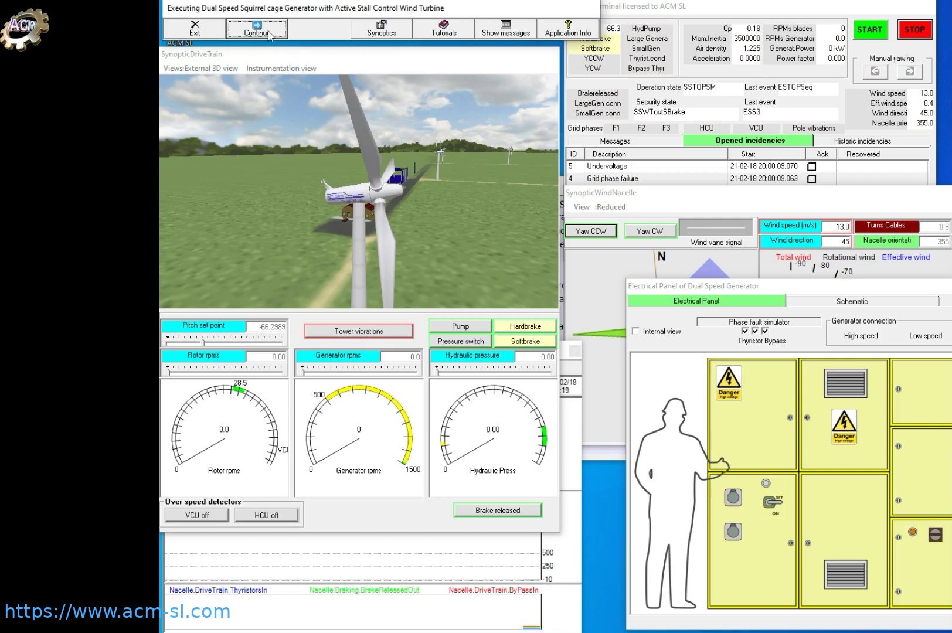
click(269, 32)
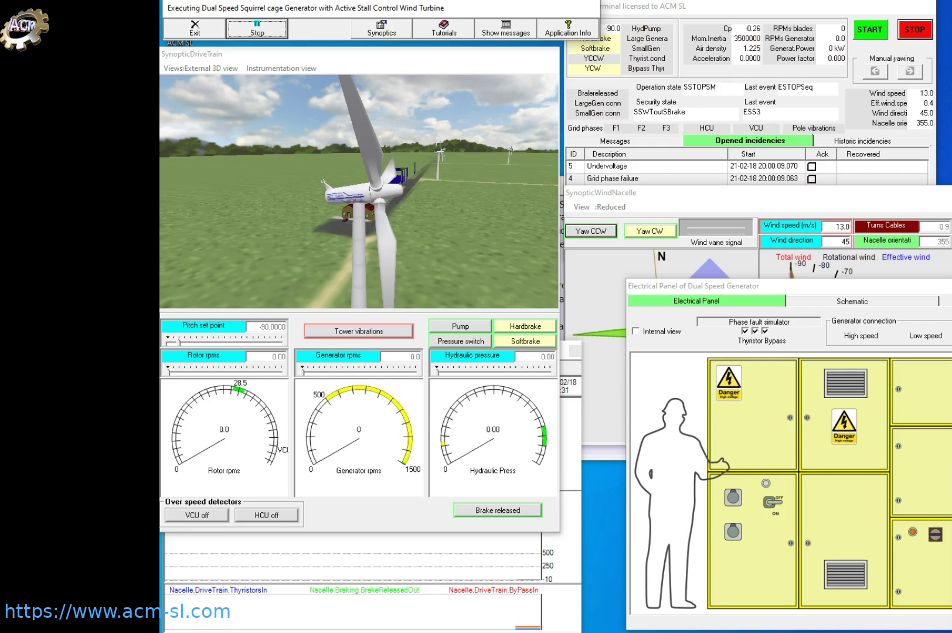
click(444, 28)
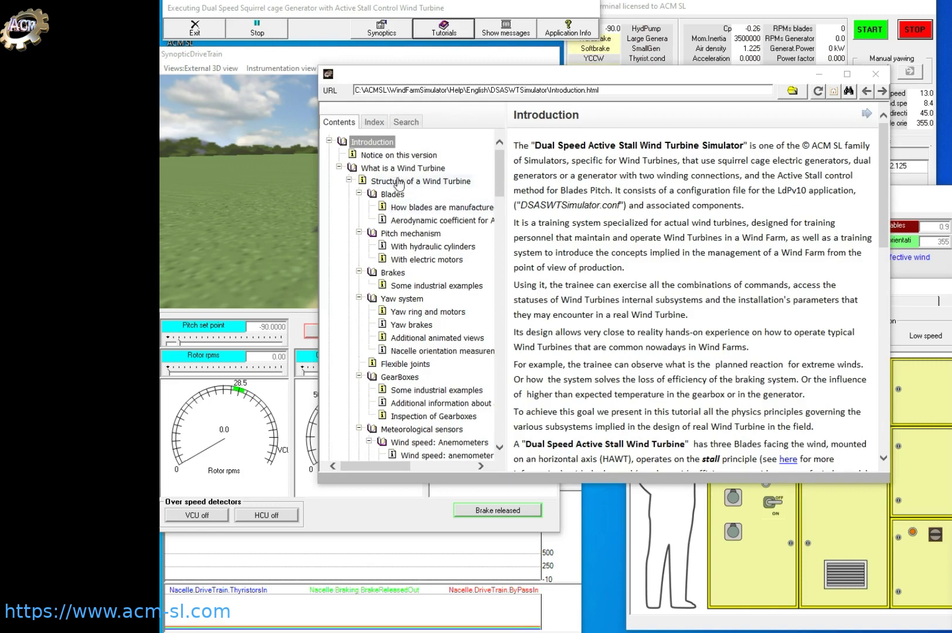
double_click(350, 168)
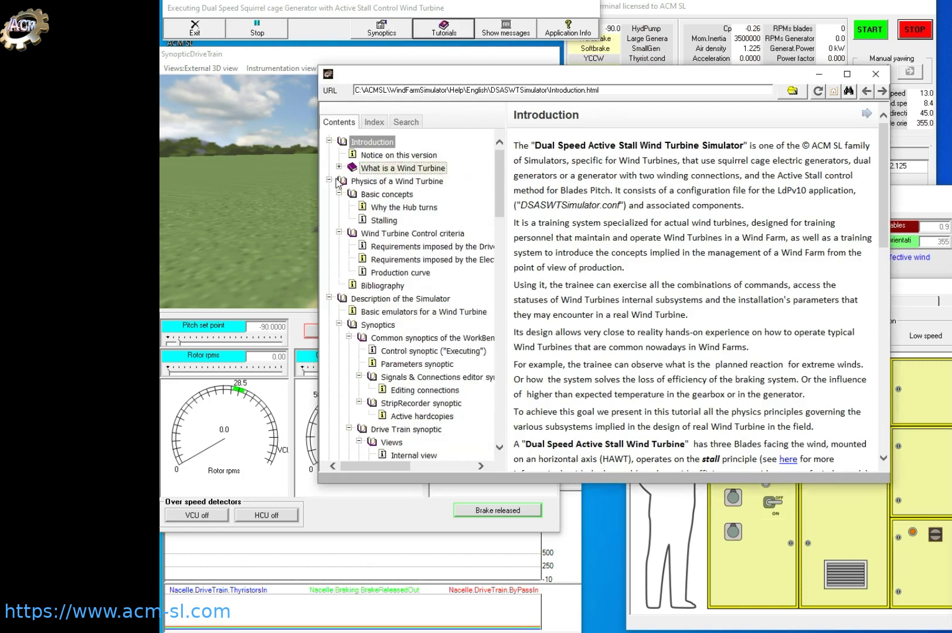
double_click(337, 183)
click(334, 196)
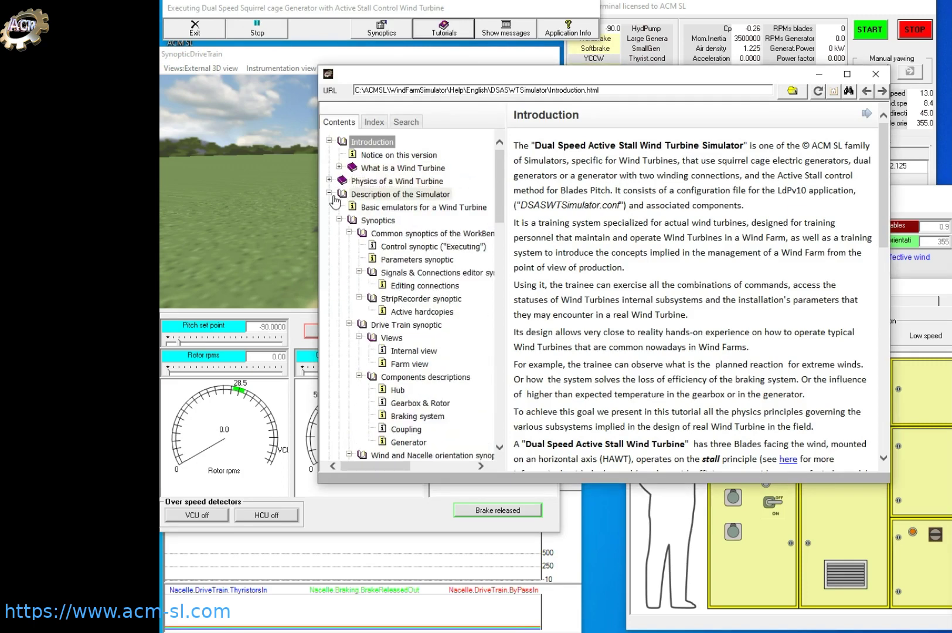
click(330, 194)
click(329, 207)
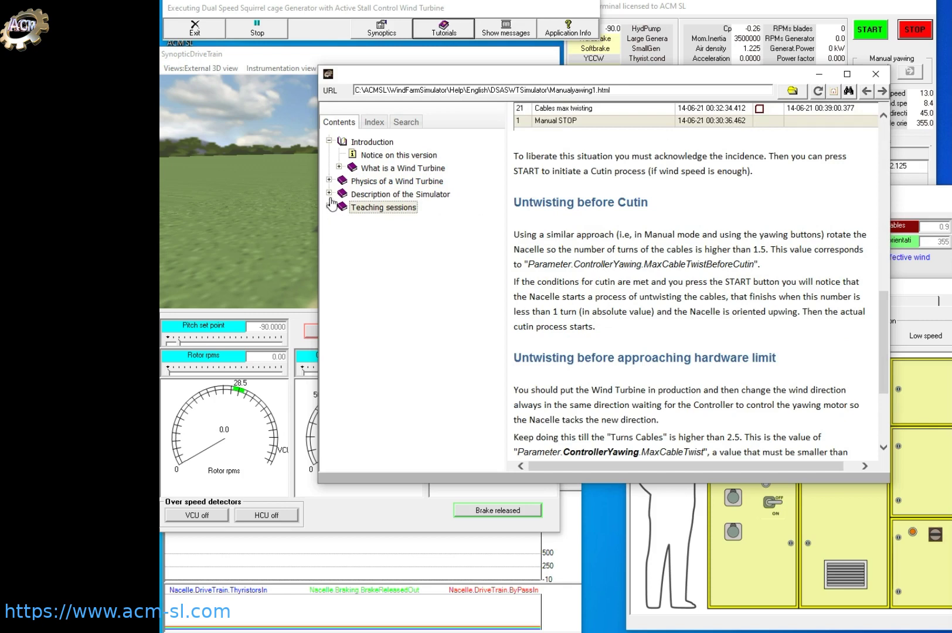
double_click(350, 169)
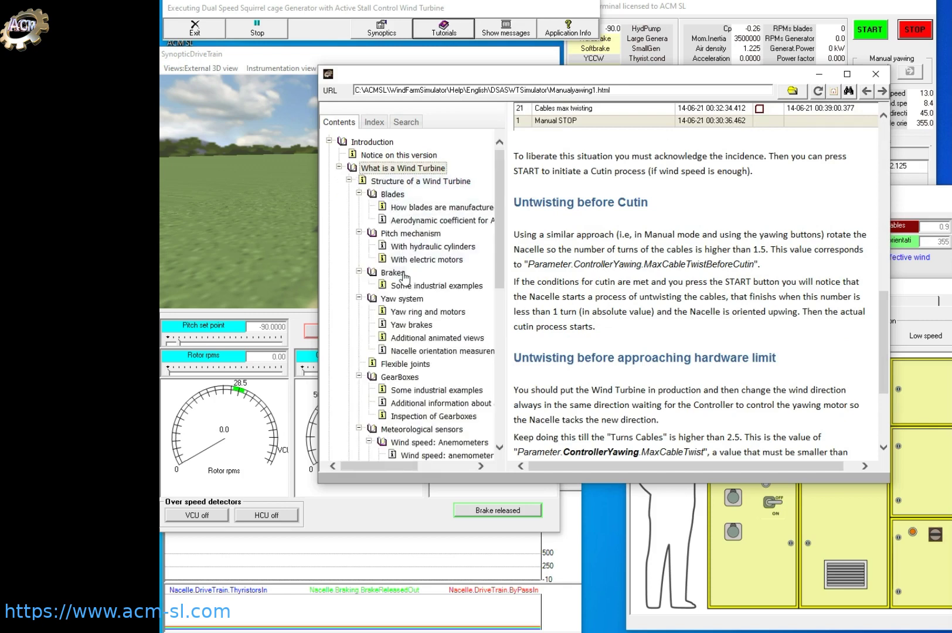
click(404, 286)
click(338, 167)
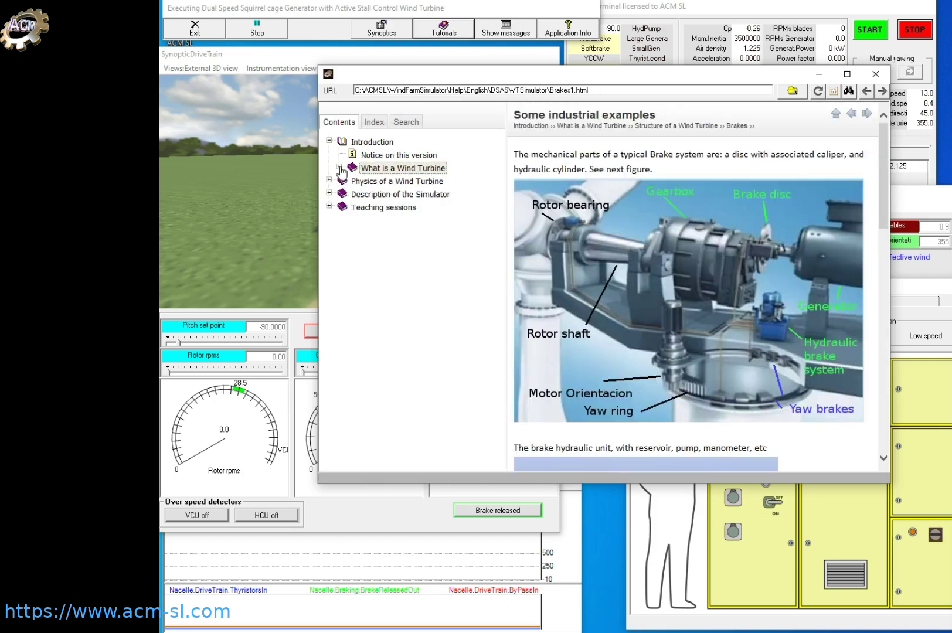
click(342, 182)
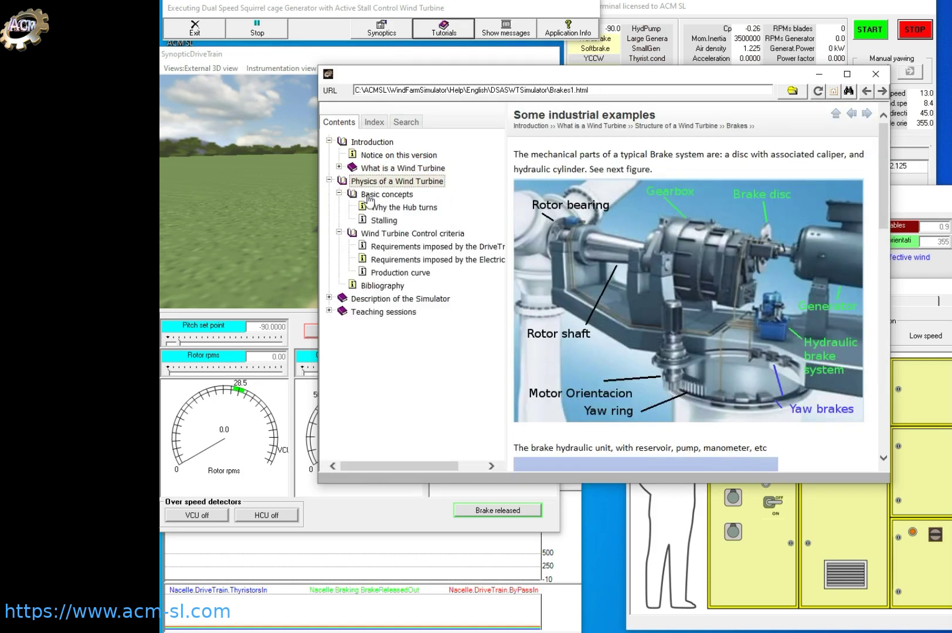
click(387, 221)
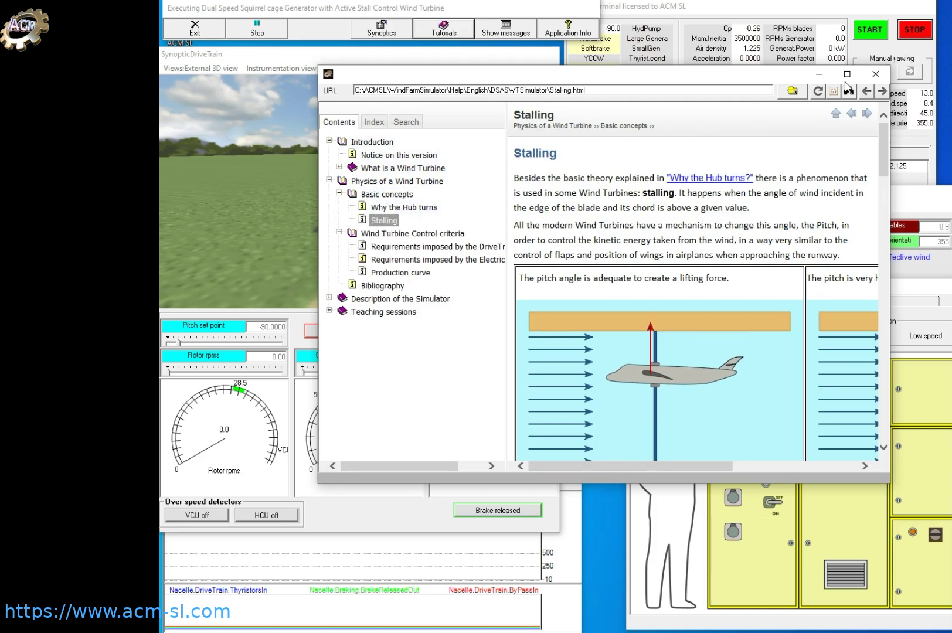
click(876, 74)
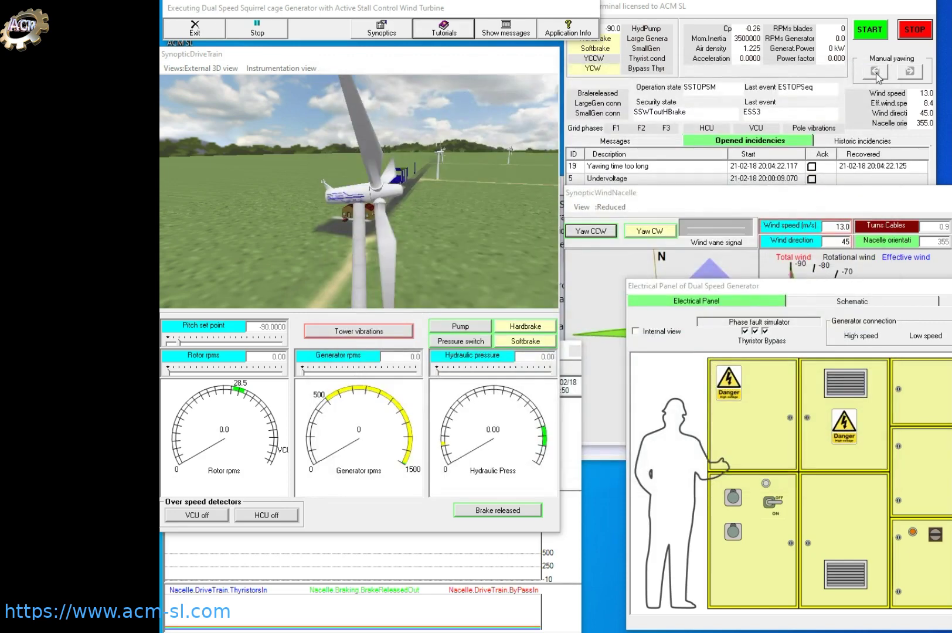
click(449, 28)
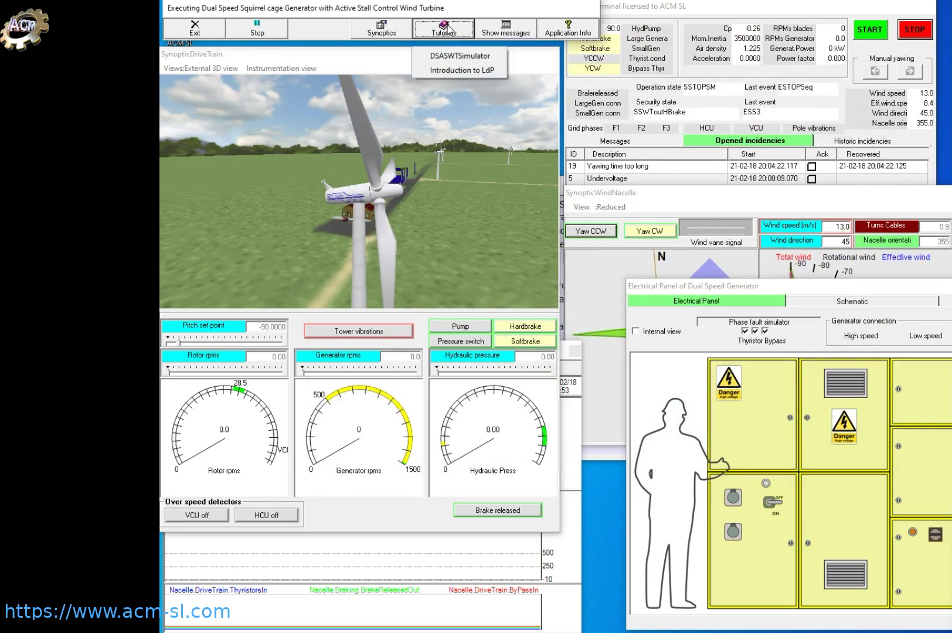
click(451, 57)
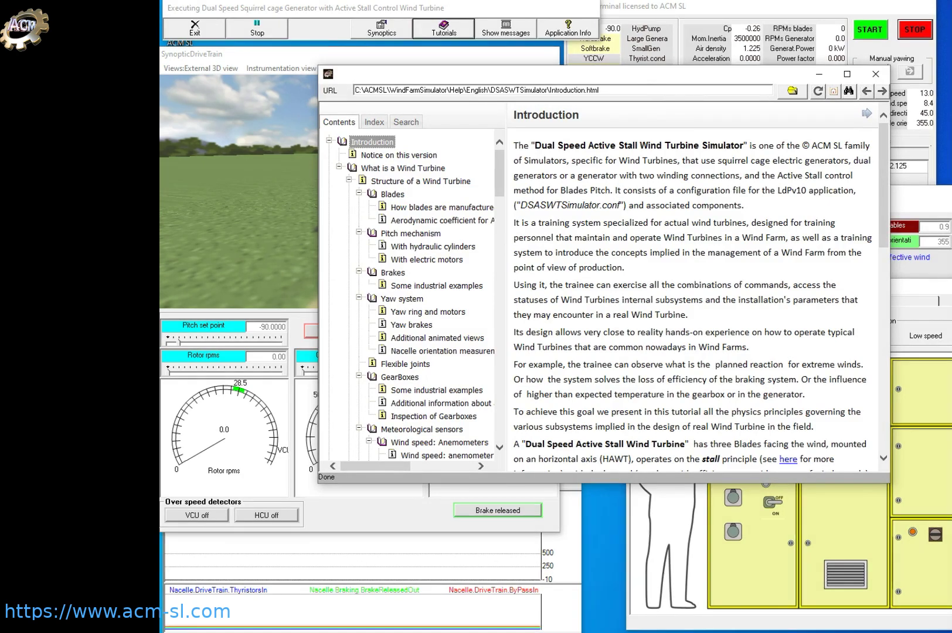
key(alt+F4)
drag(391, 62, 395, 60)
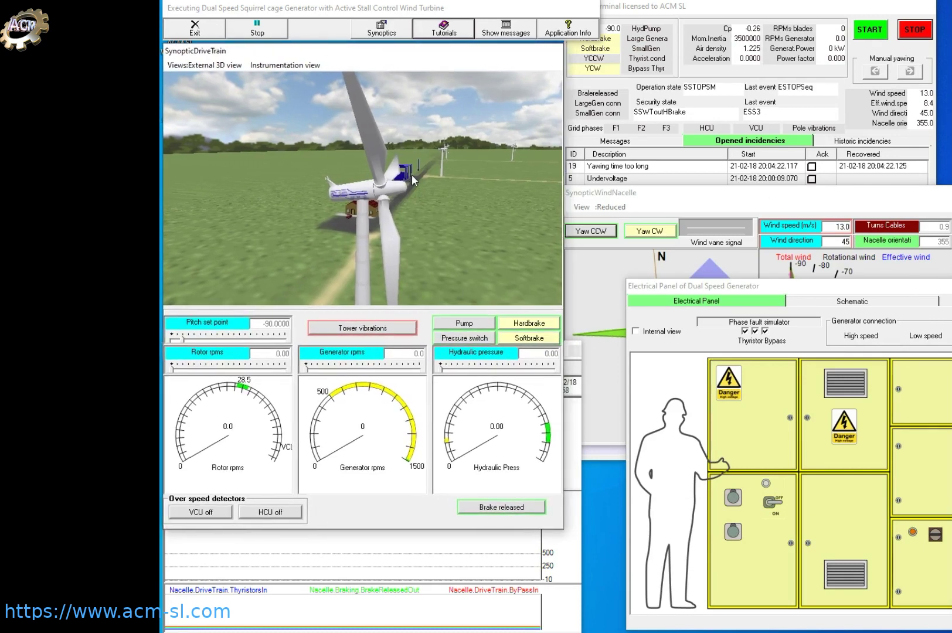
- Orbit and pull back to show the house and road, and move the electrical panel up-left
drag(413, 179, 173, 166)
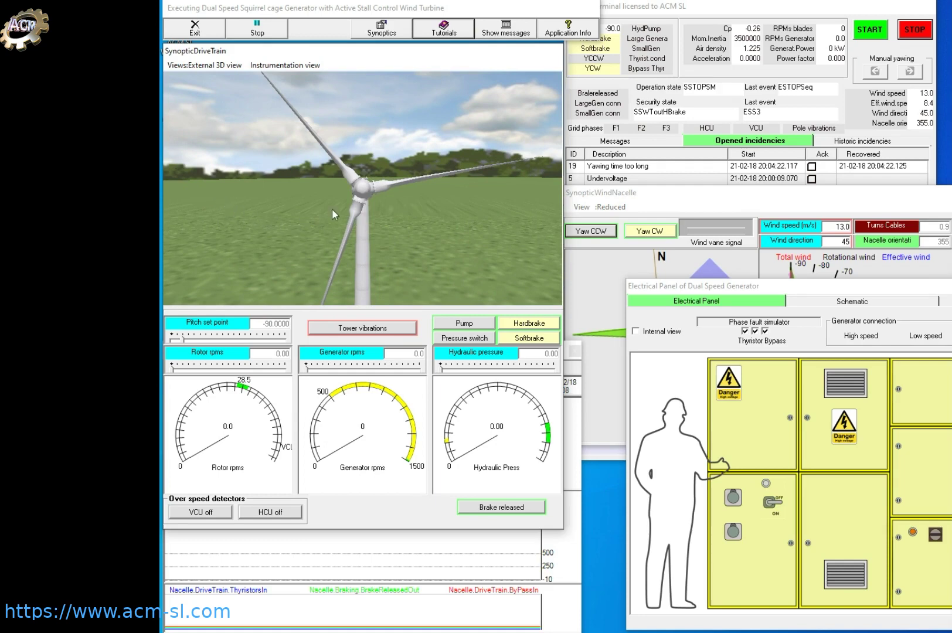
drag(347, 217, 471, 230)
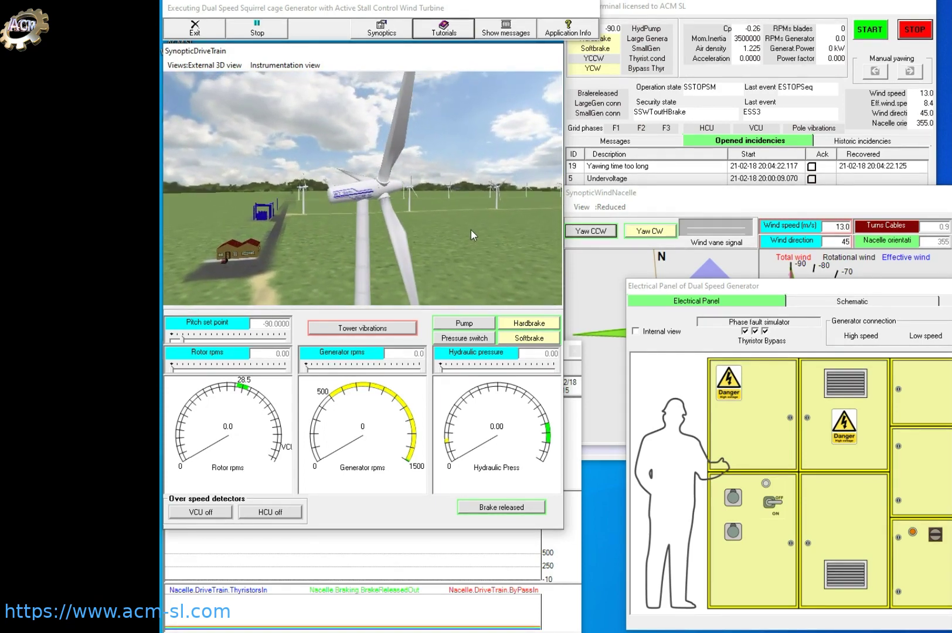
click(813, 287)
drag(812, 285, 743, 259)
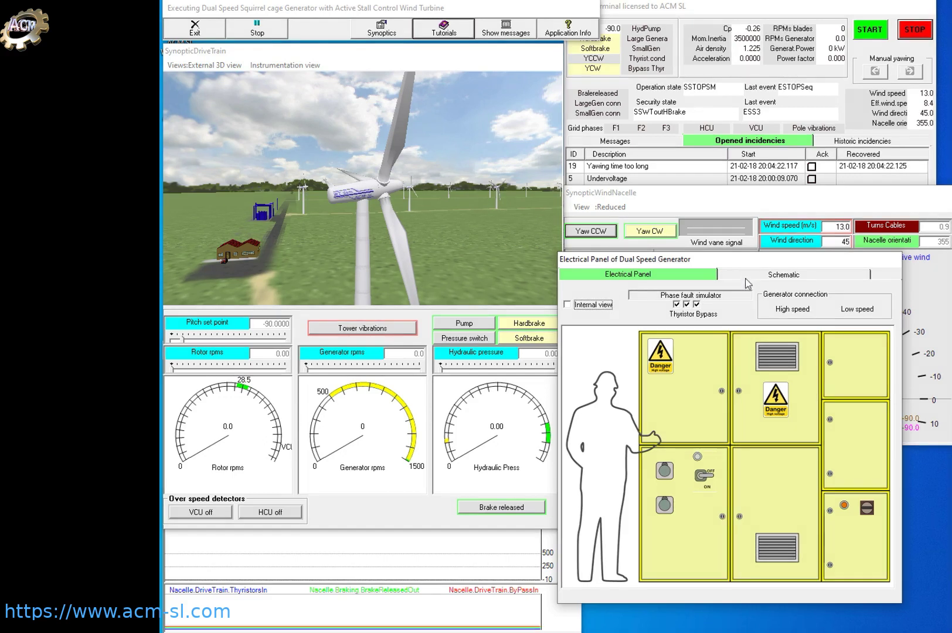
- Switch the cabinet's main switch ON from the internal view, then return to closed doors
click(567, 304)
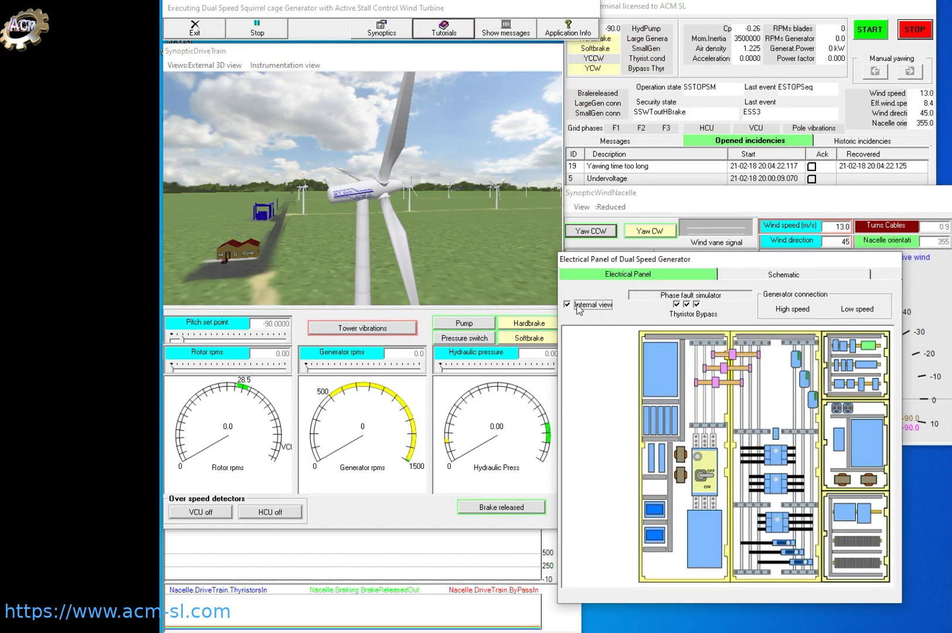
click(704, 478)
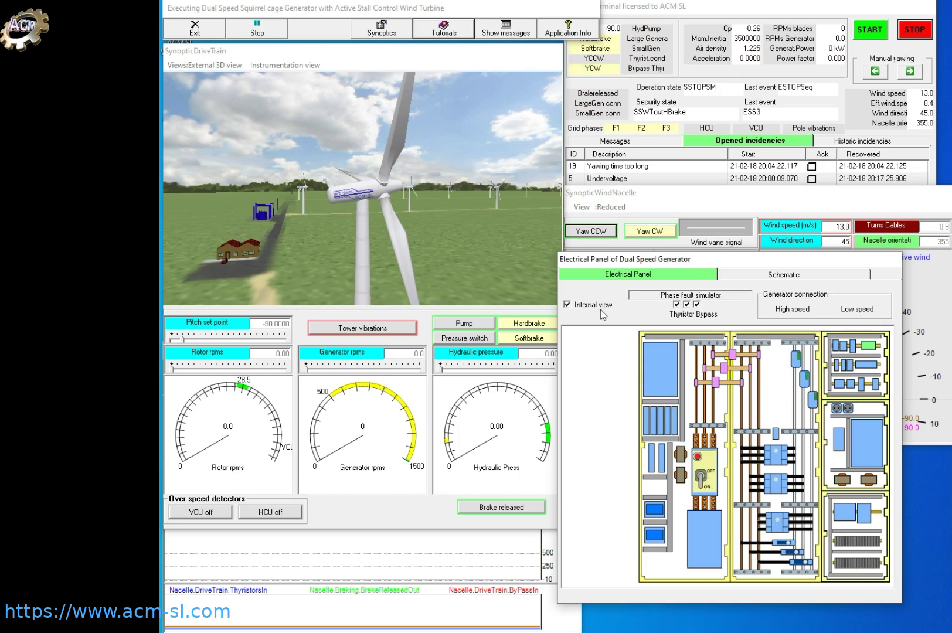
click(566, 304)
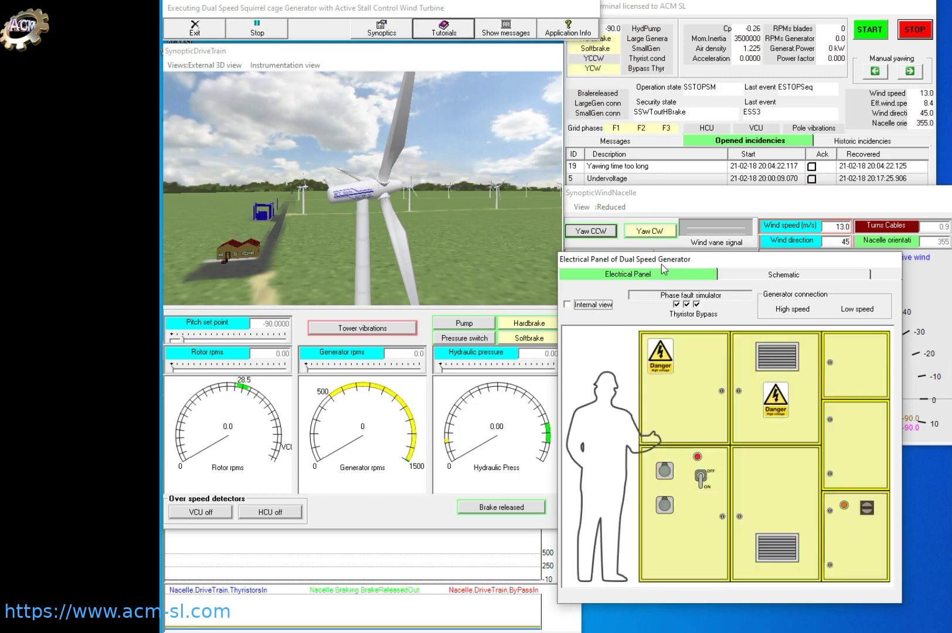
- Switch the drive train to Nacelle internal view and reposition the electrical panel and control terminal
drag(692, 259, 719, 263)
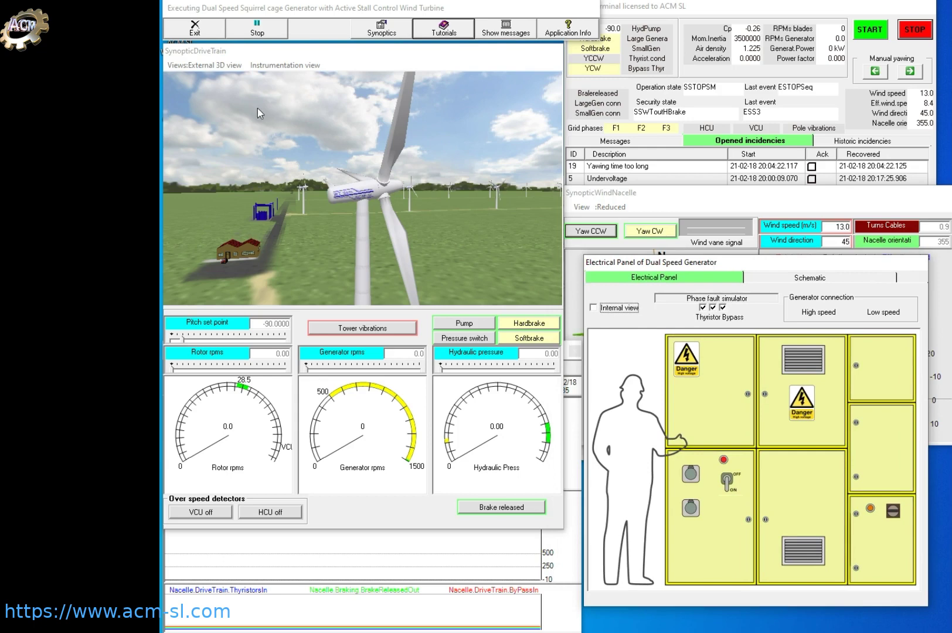
click(216, 65)
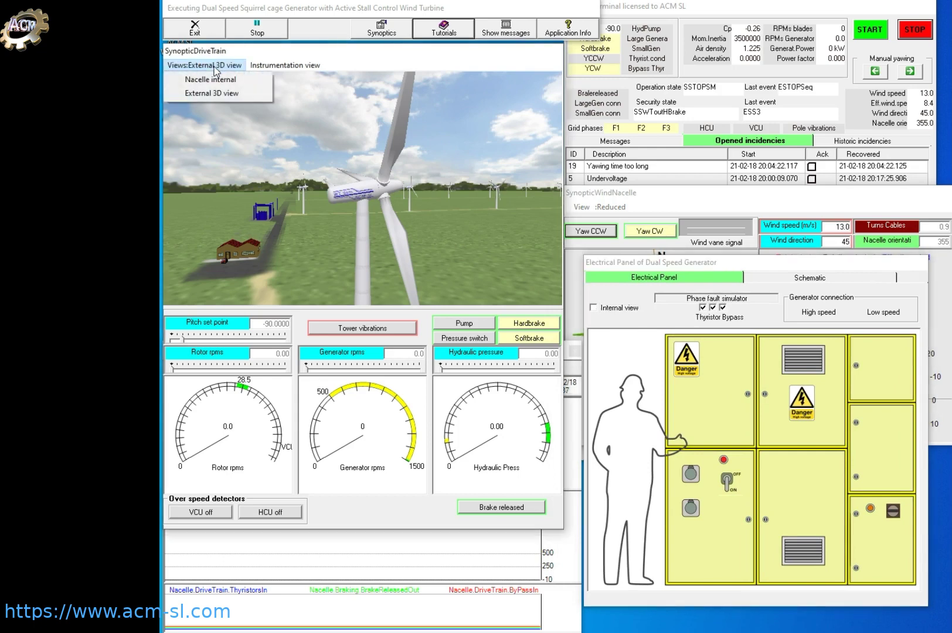
click(215, 82)
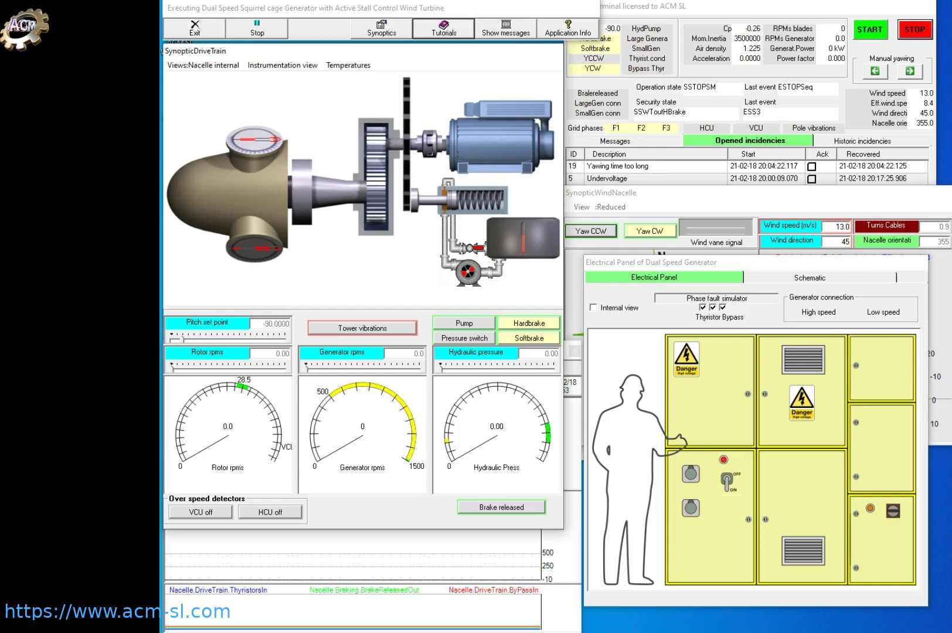
click(693, 11)
drag(704, 10, 676, 23)
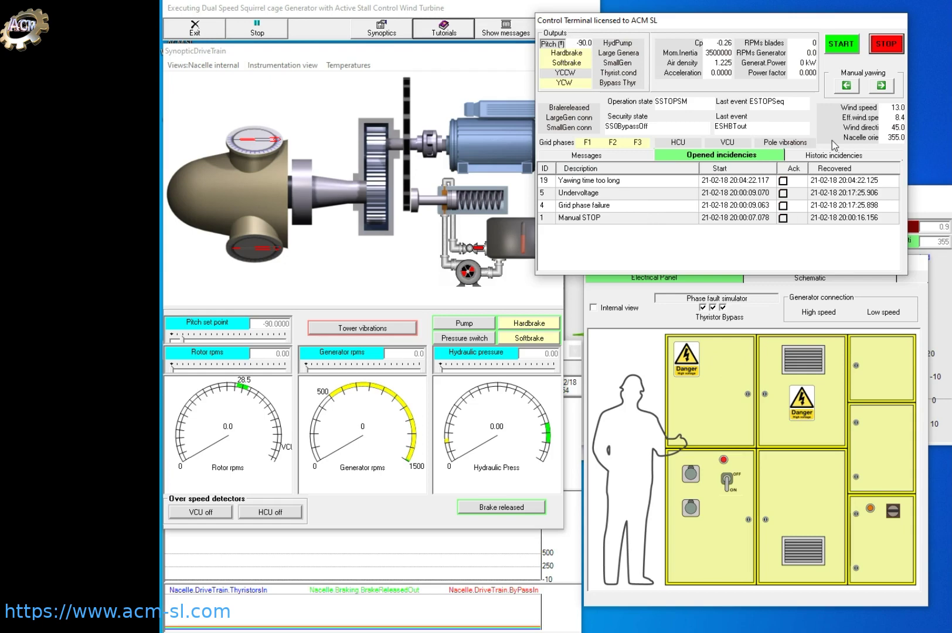
- Acknowledge the Yawing time too long and Undervoltage incidences, checking the history between
click(783, 181)
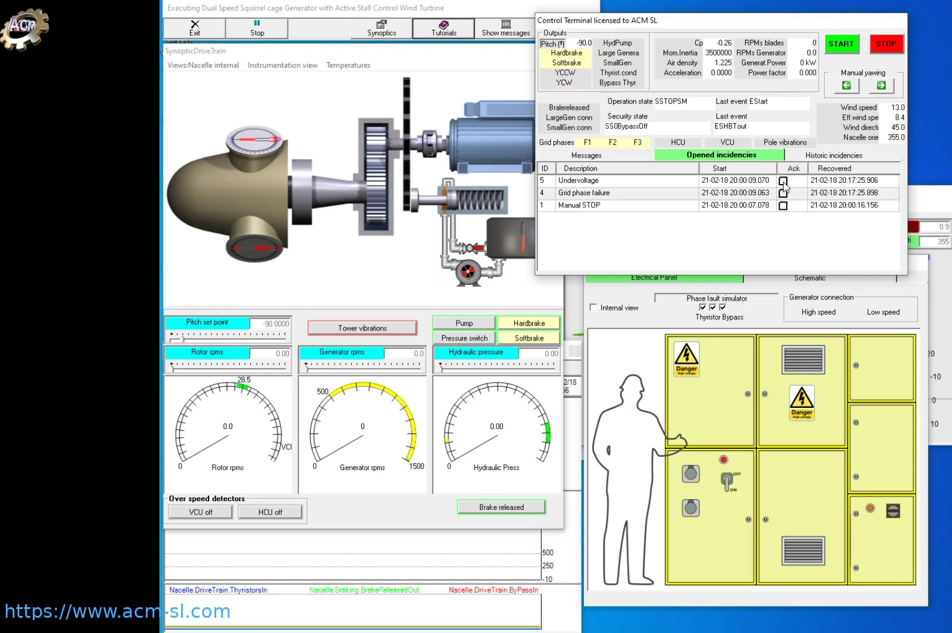
click(830, 156)
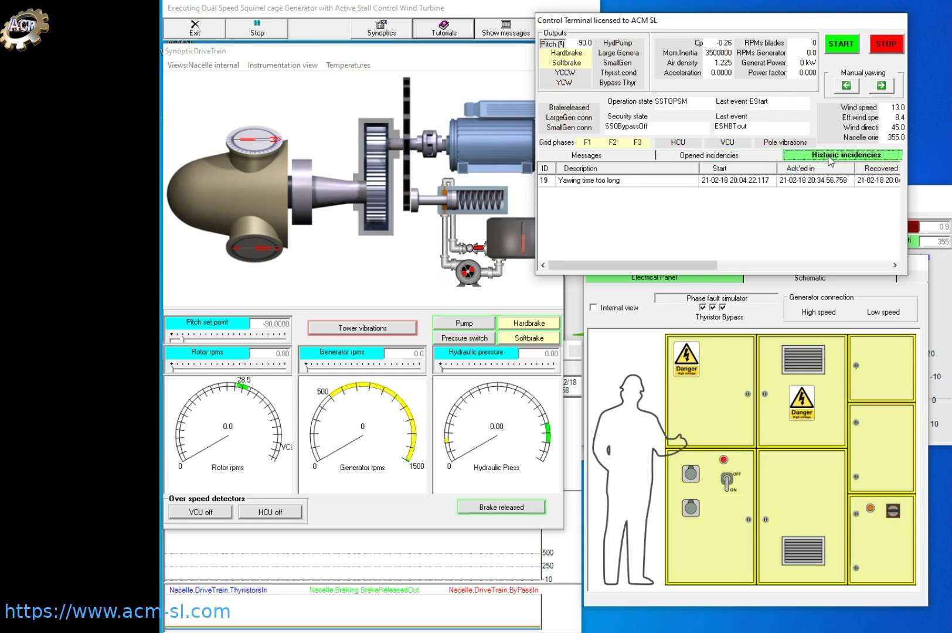
click(746, 153)
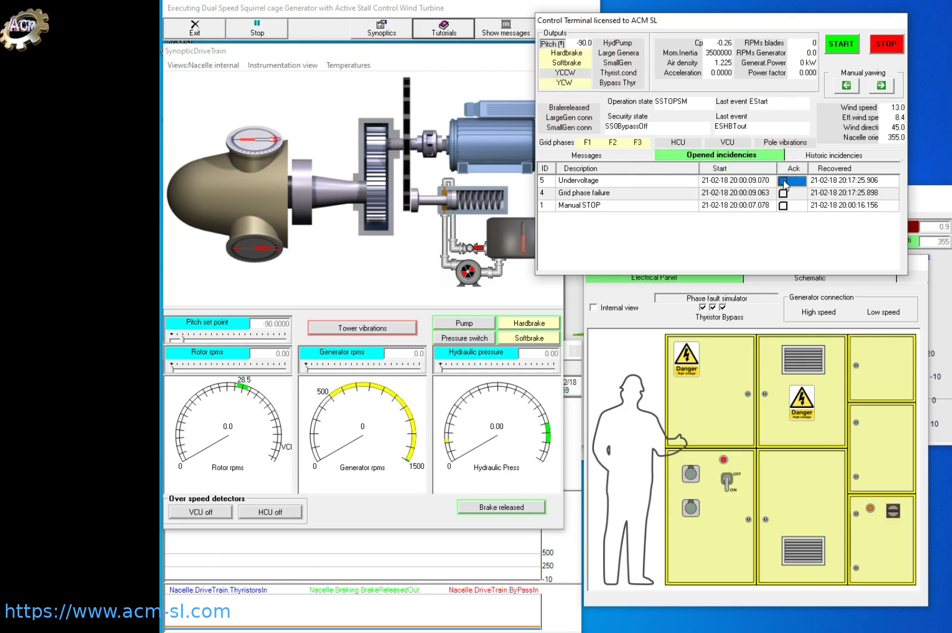
click(784, 183)
click(821, 156)
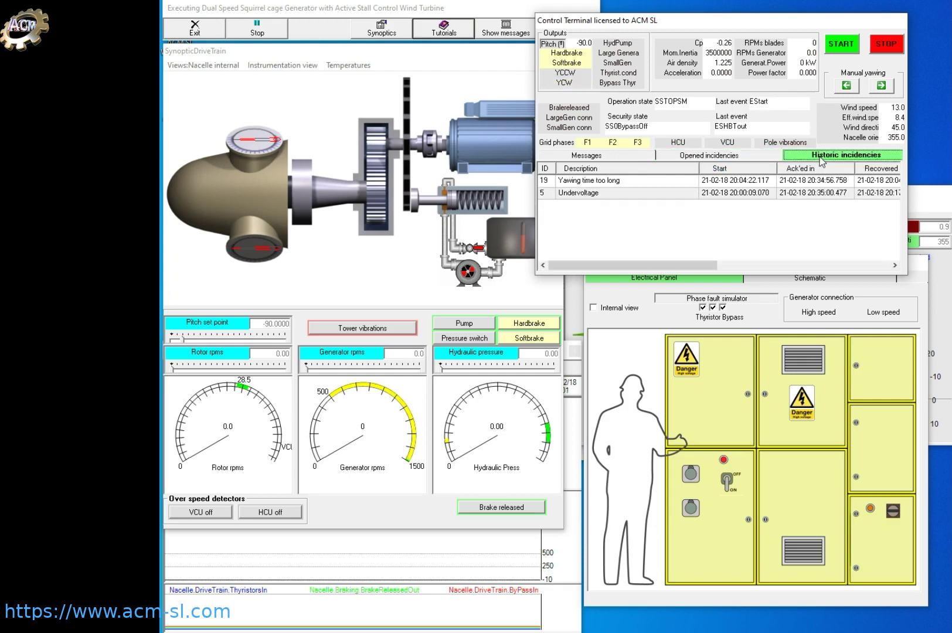
click(743, 156)
- Acknowledge the remaining incidences including Manual STOP, then review the message log
click(783, 182)
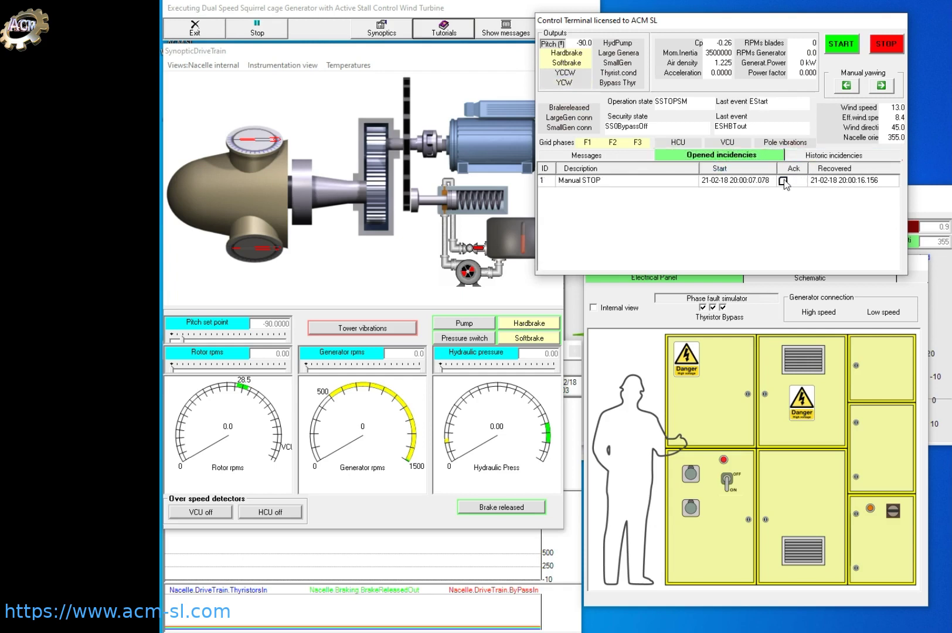
click(819, 157)
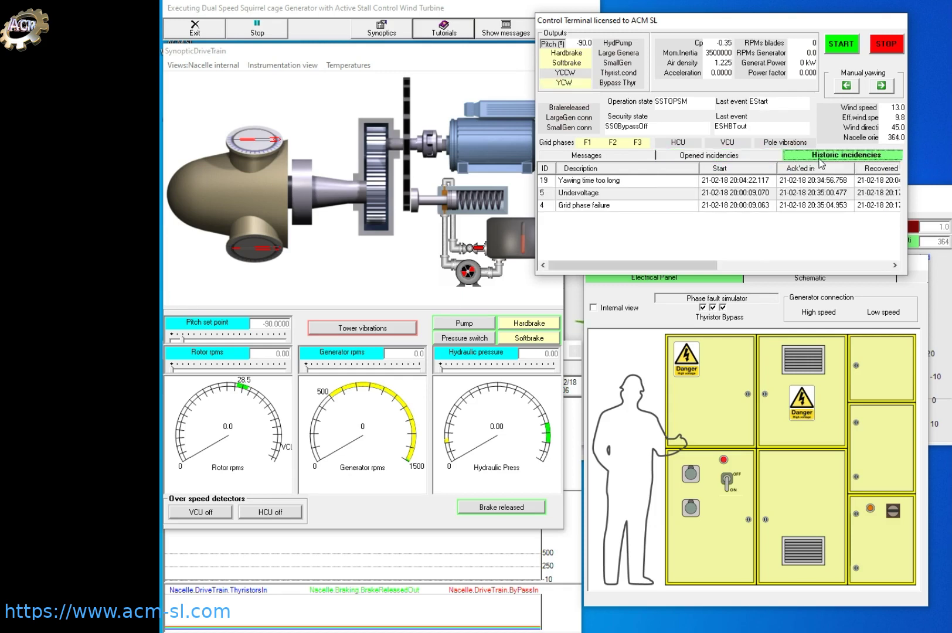
click(768, 156)
click(783, 181)
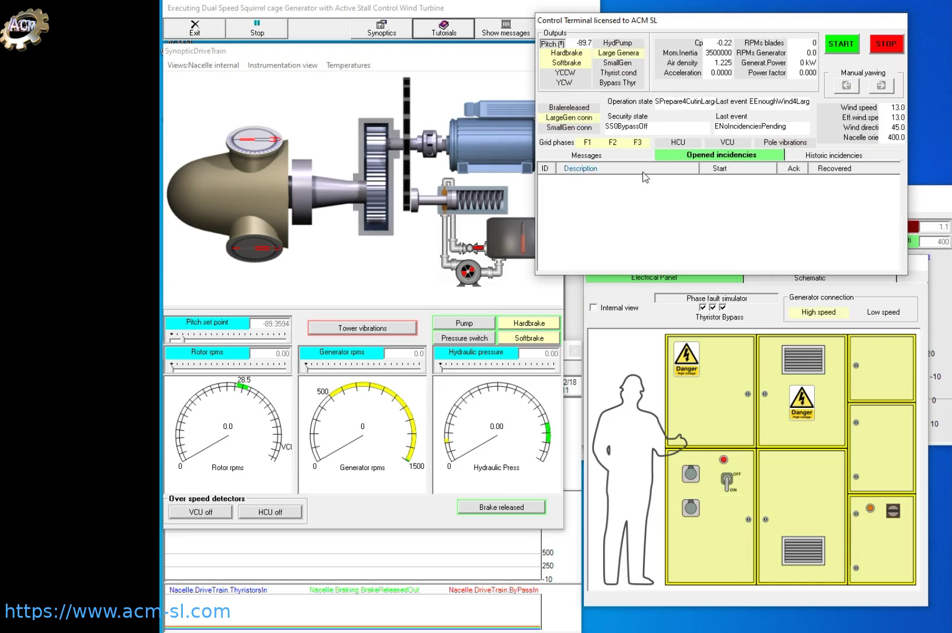
click(607, 159)
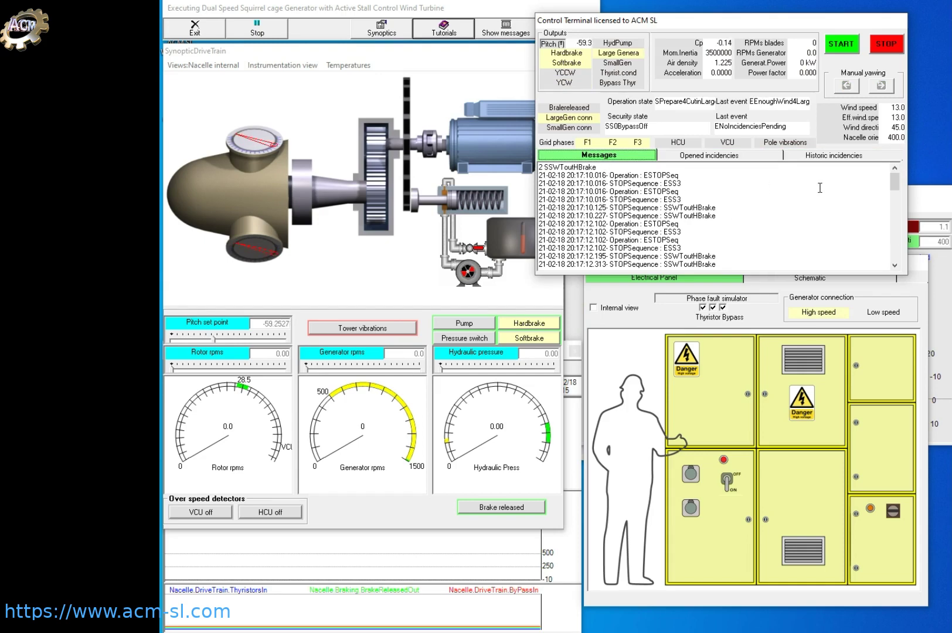
drag(898, 187, 898, 262)
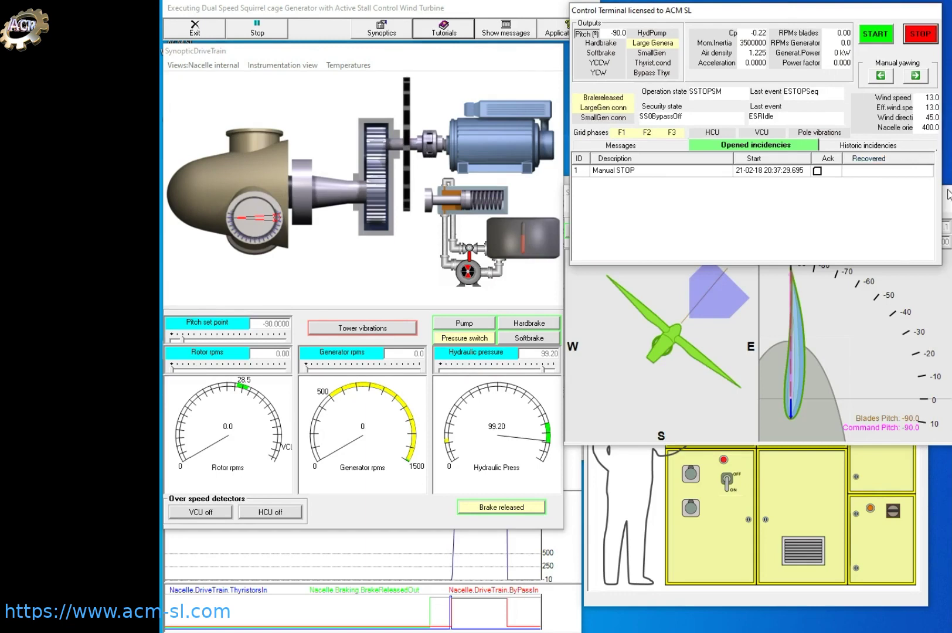
- Set wind direction to 5 and yaw the nacelle counter-clockwise several times
click(948, 201)
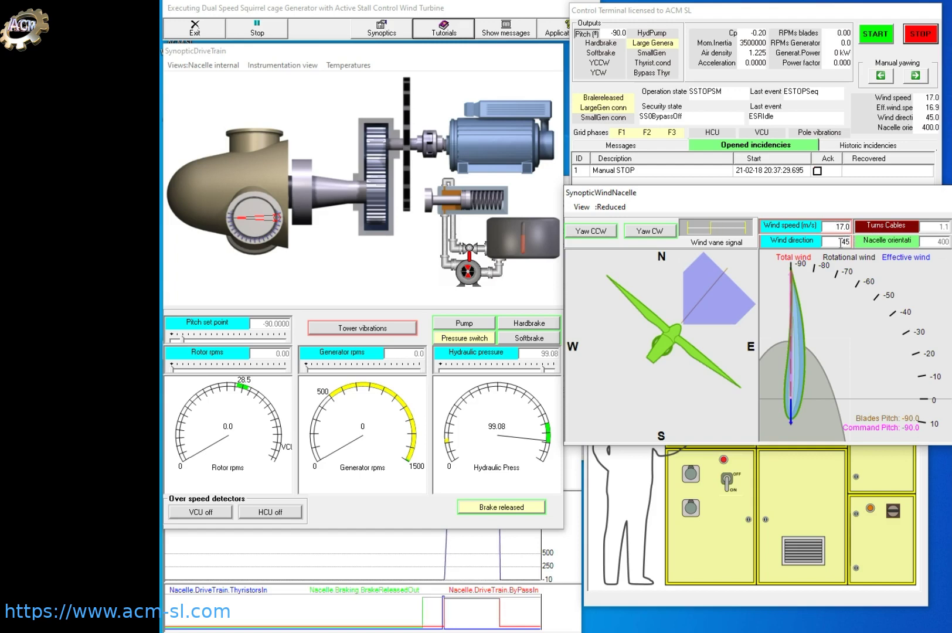
key(Delete)
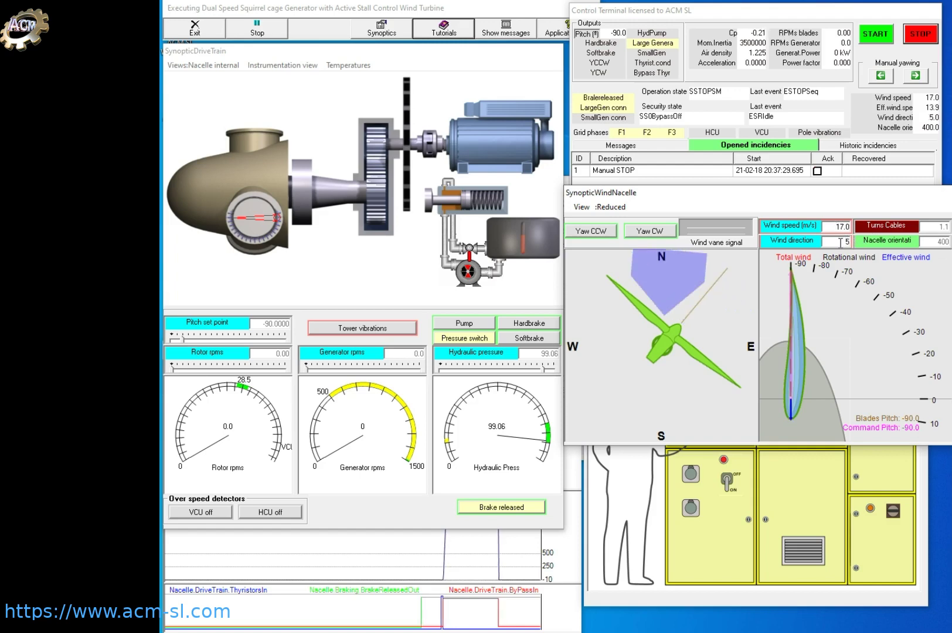
click(881, 77)
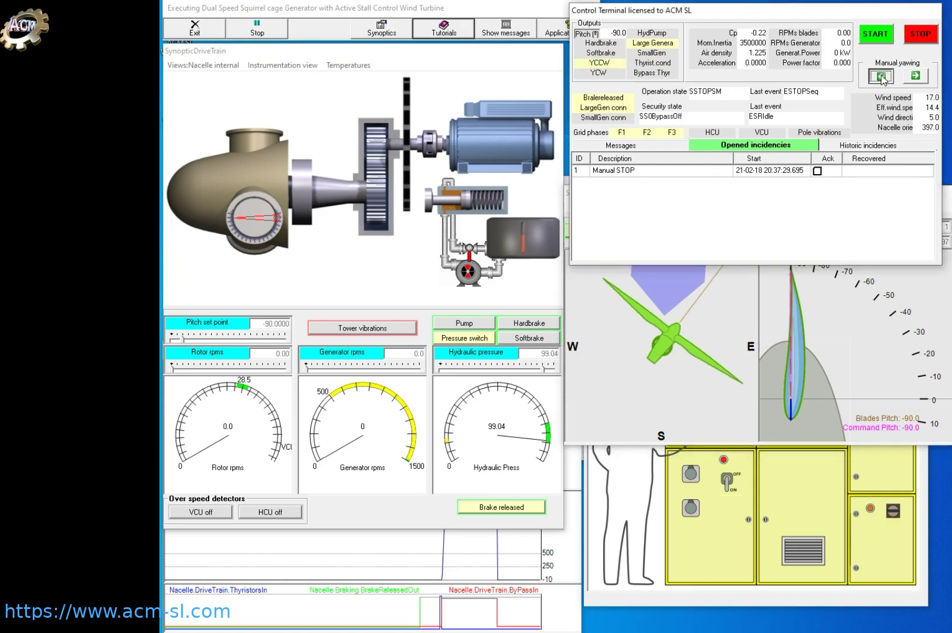
drag(758, 208, 760, 280)
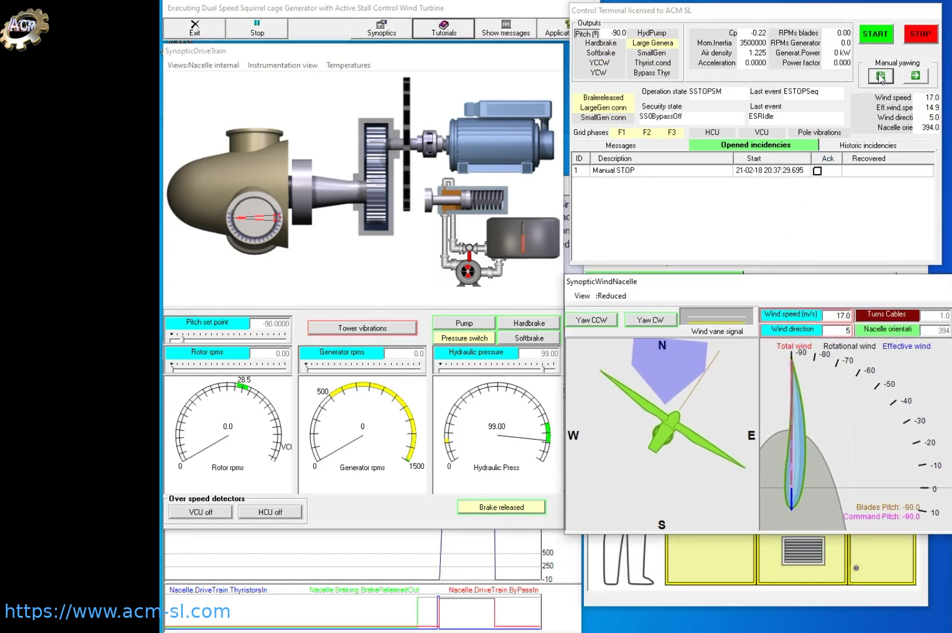
click(881, 76)
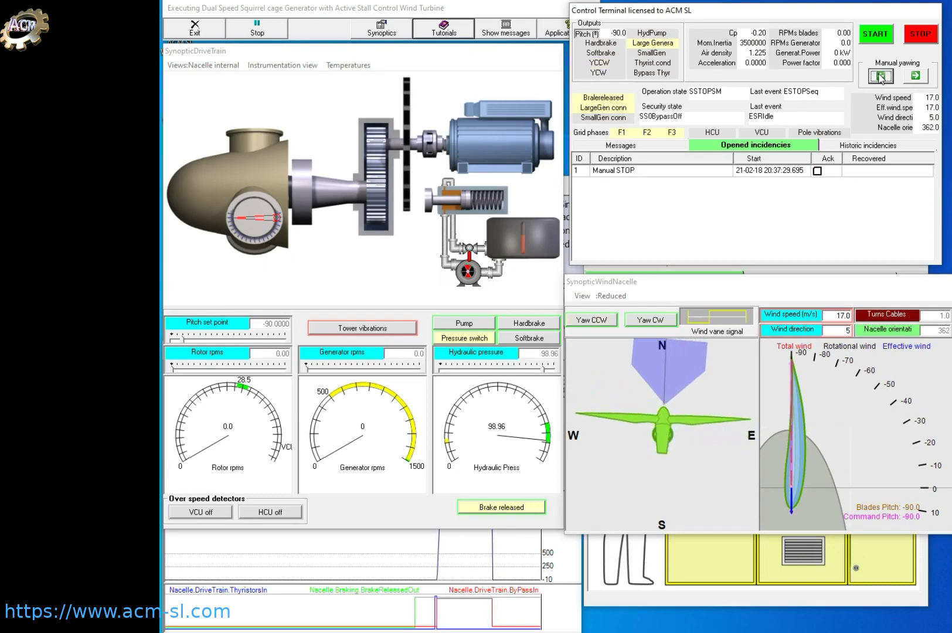
click(881, 76)
- Yaw the nacelle back clockwise, then restart the turbine from the Control Terminal
click(917, 77)
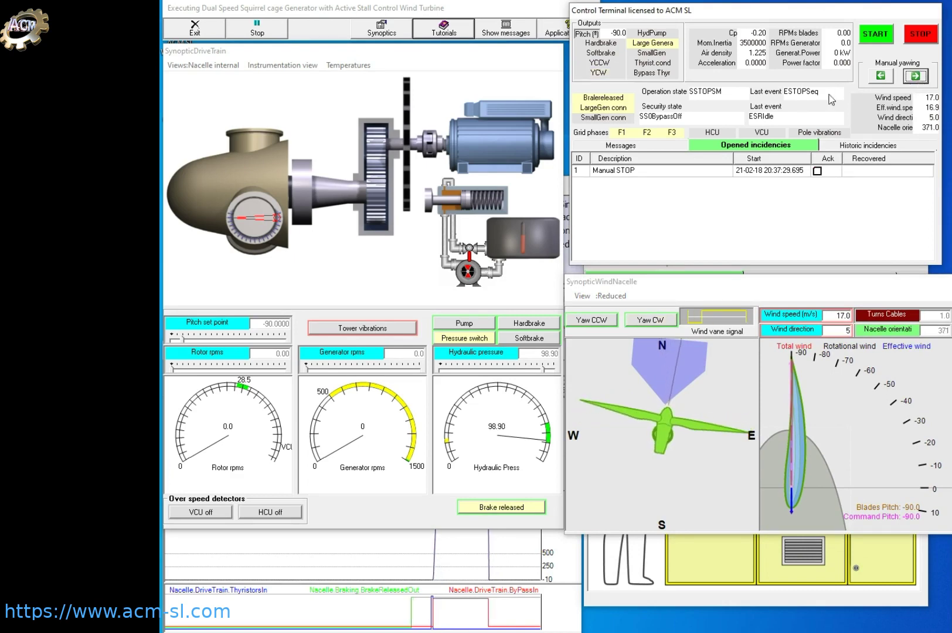
drag(774, 285, 768, 254)
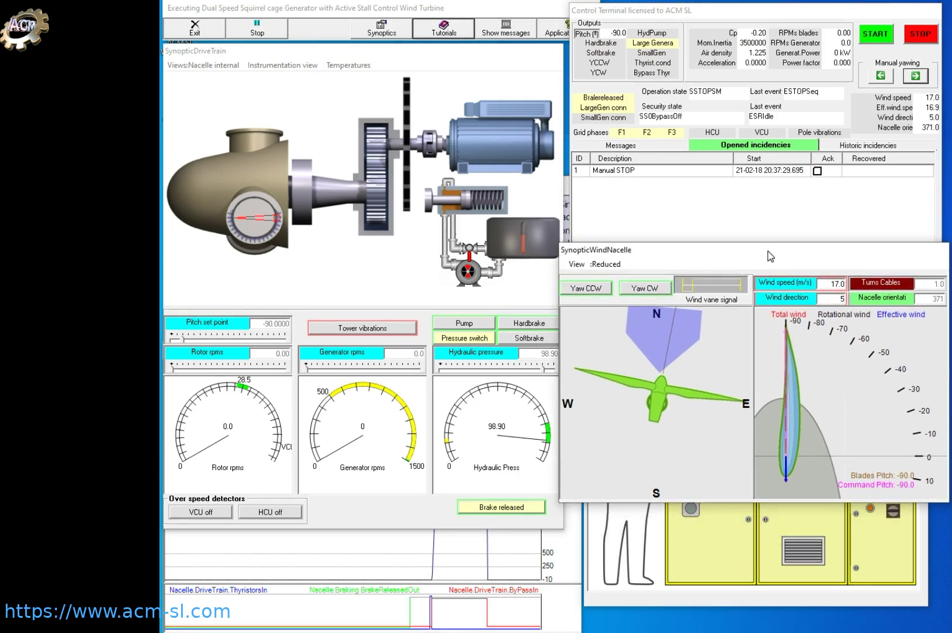
click(915, 77)
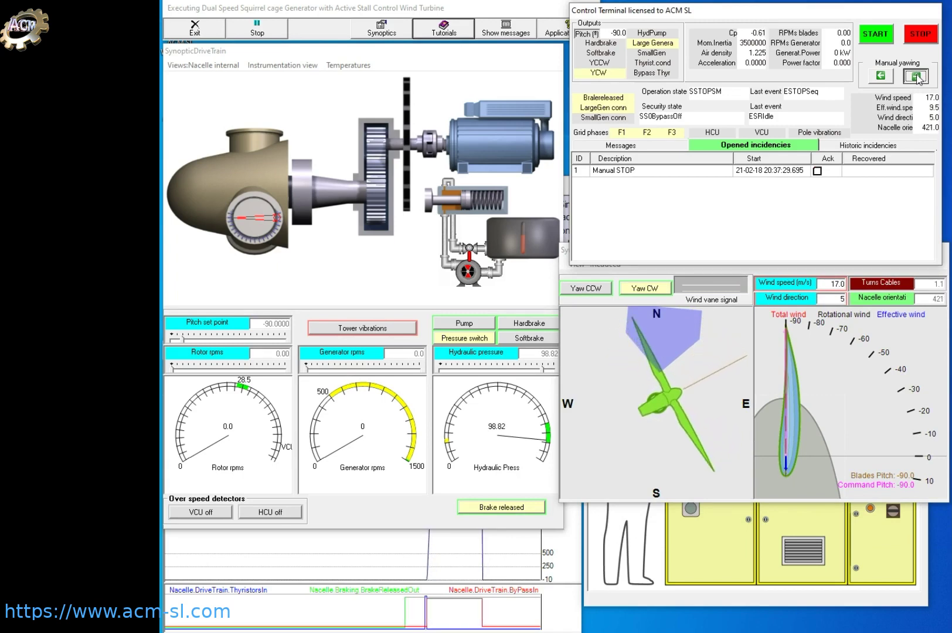
click(916, 76)
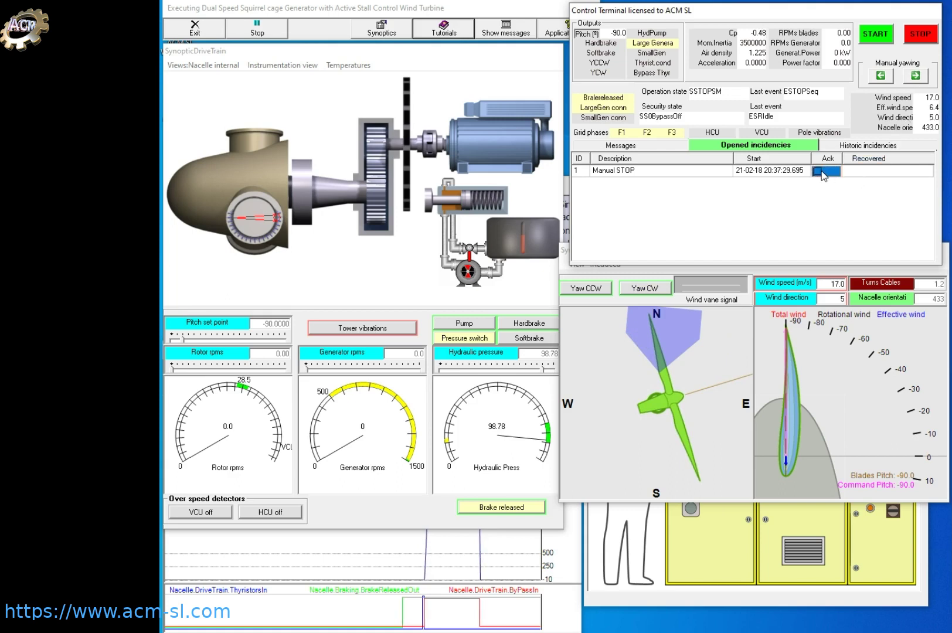
click(878, 40)
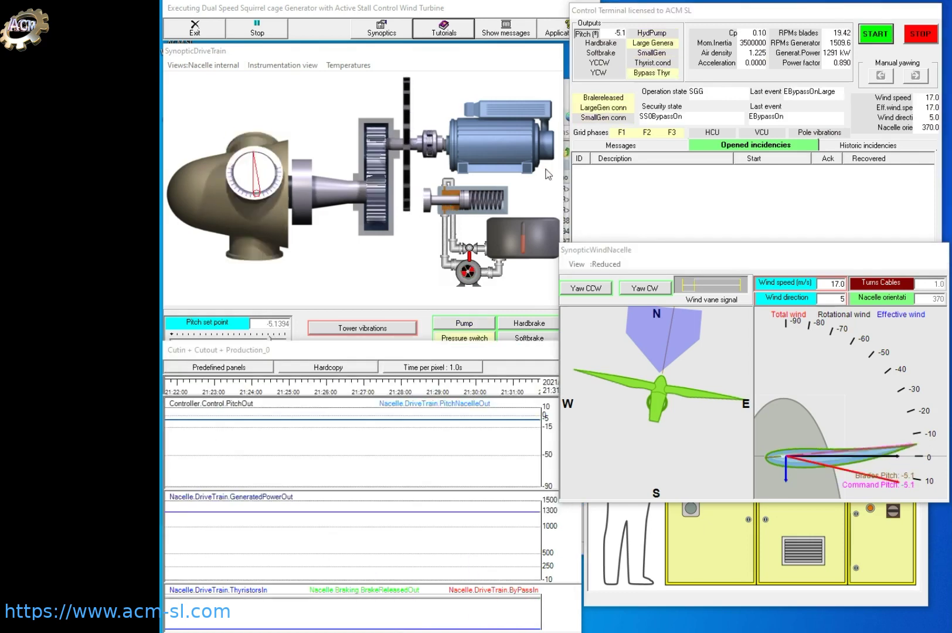
click(377, 34)
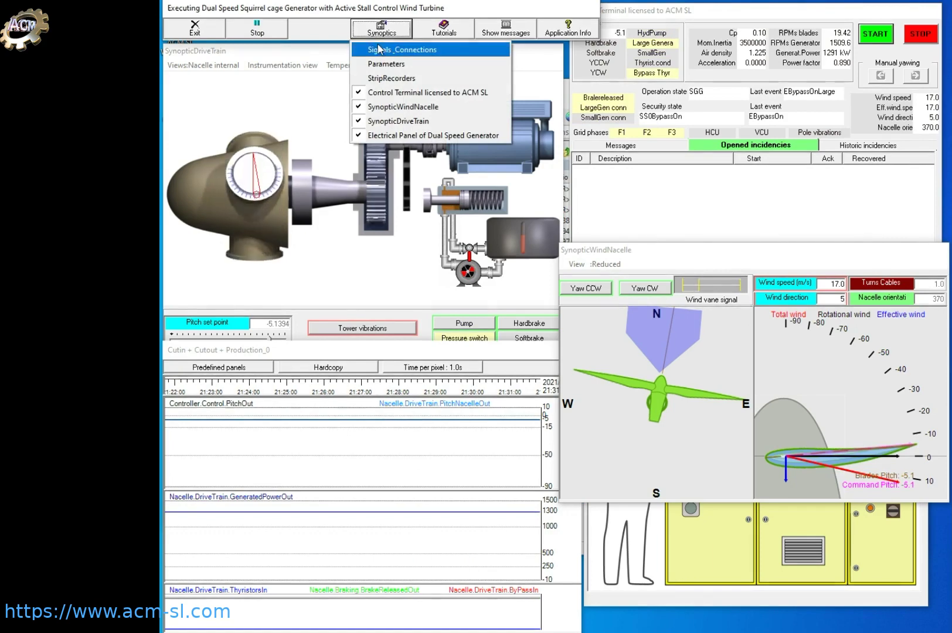
click(380, 48)
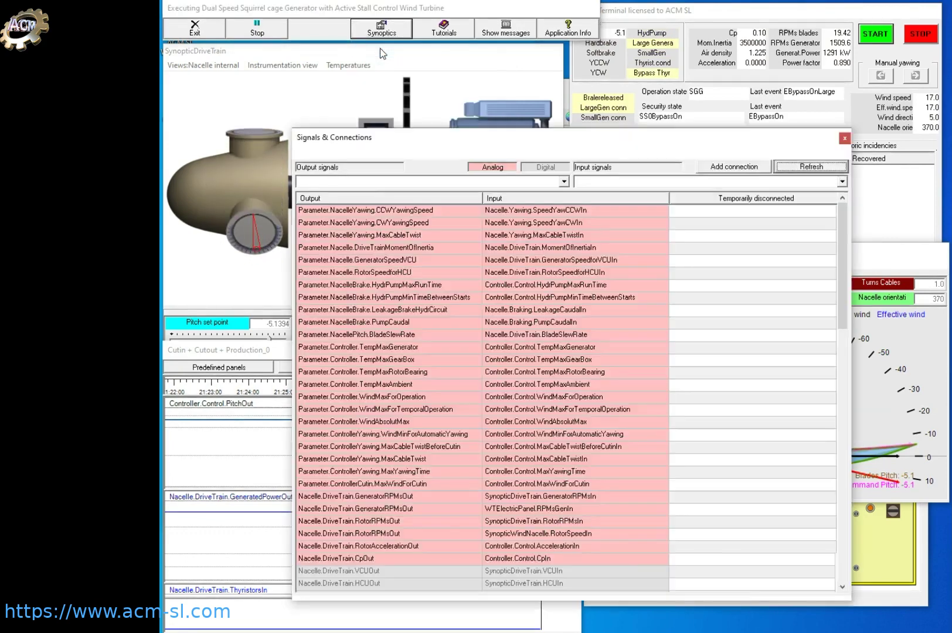
click(360, 199)
click(378, 211)
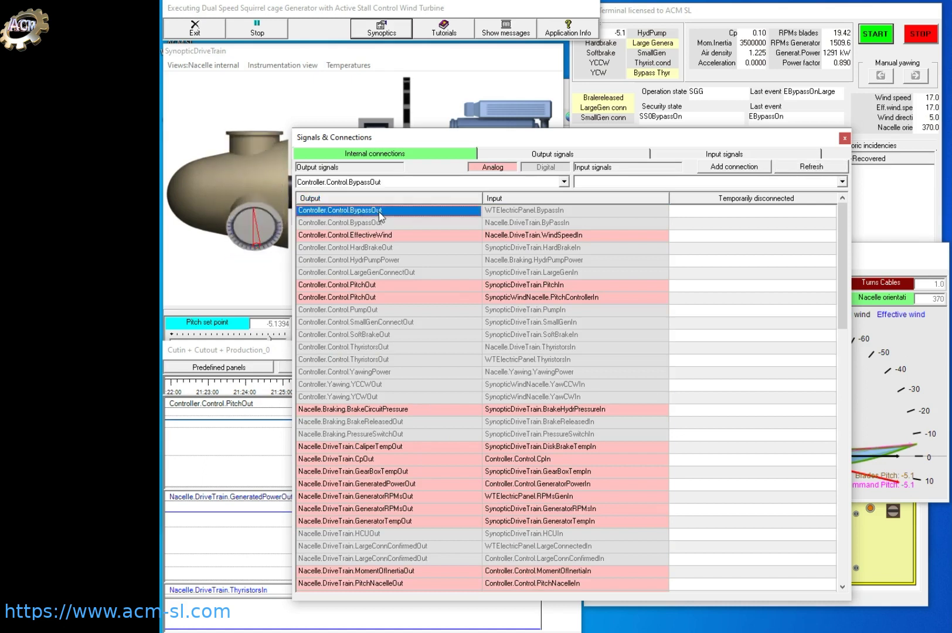
click(392, 223)
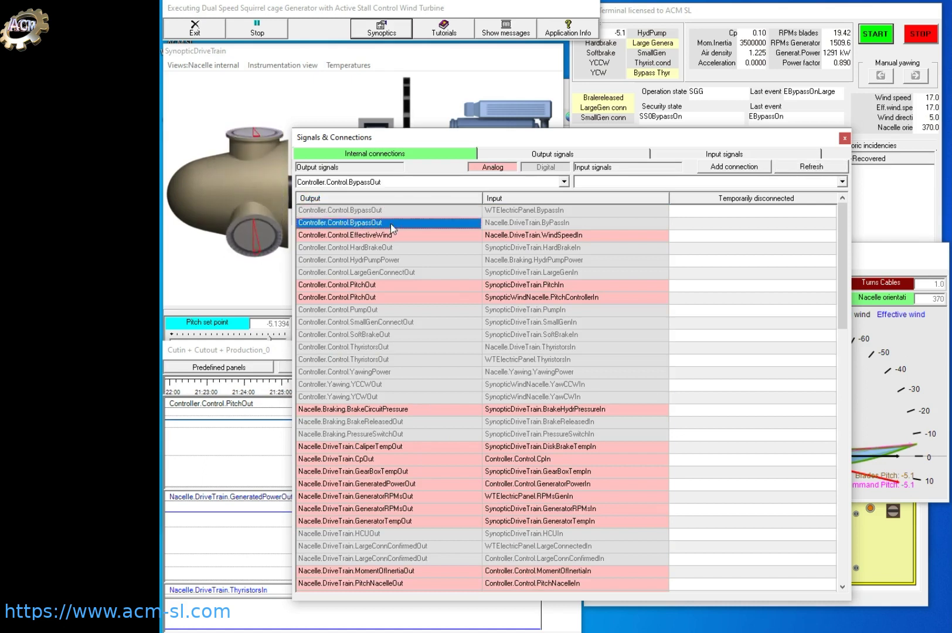
click(389, 236)
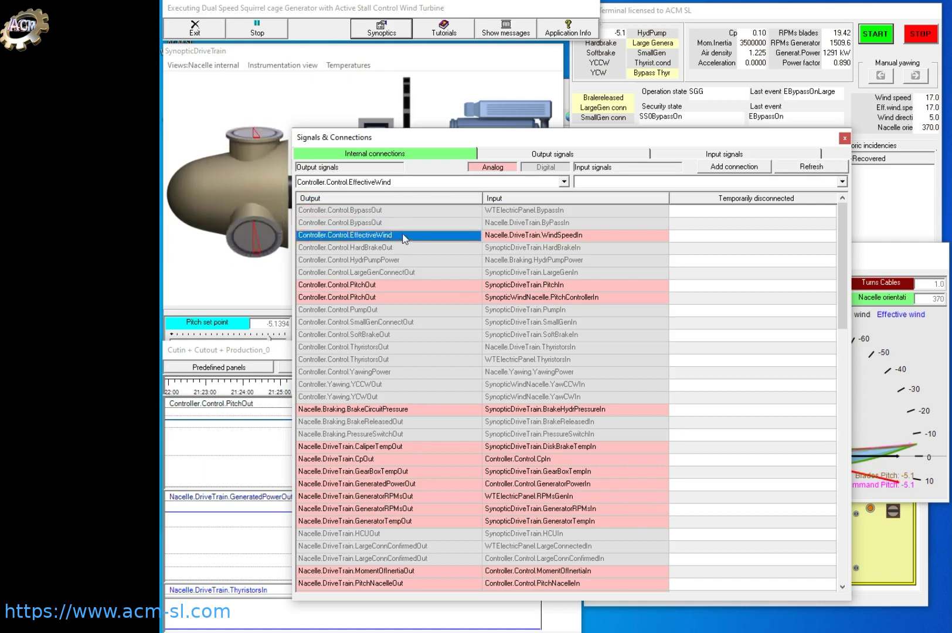
click(499, 200)
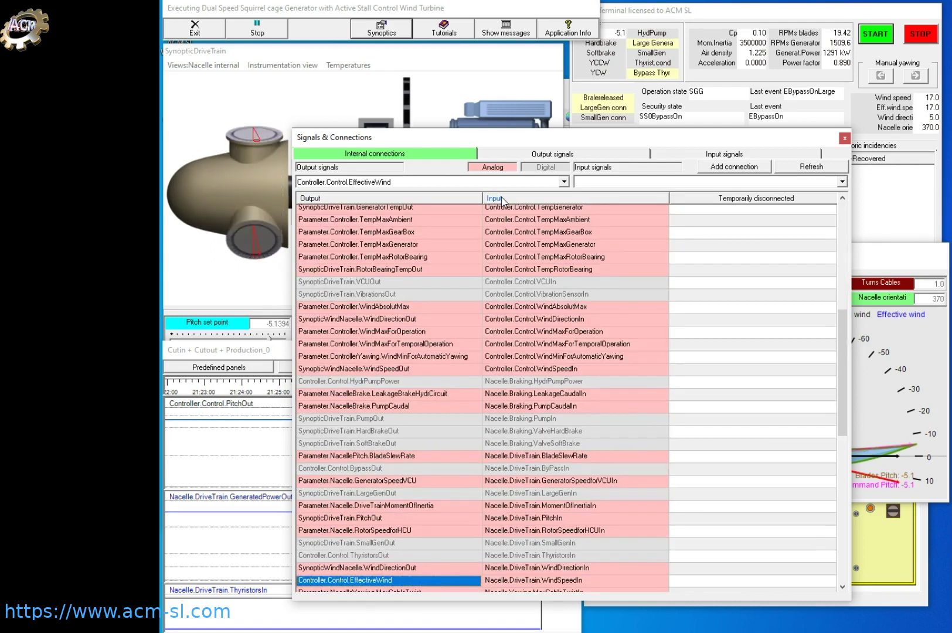
click(844, 139)
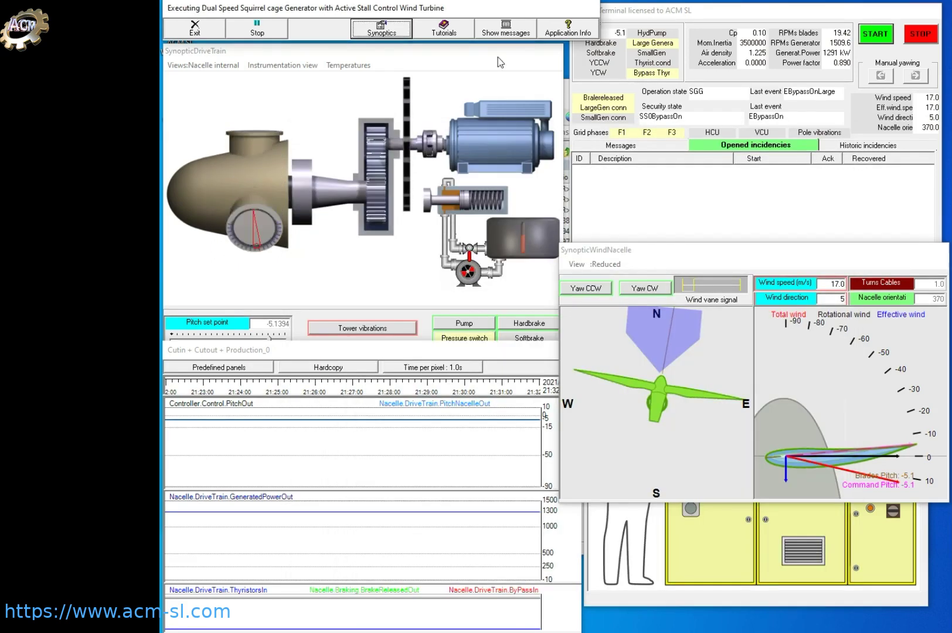
click(388, 34)
click(385, 64)
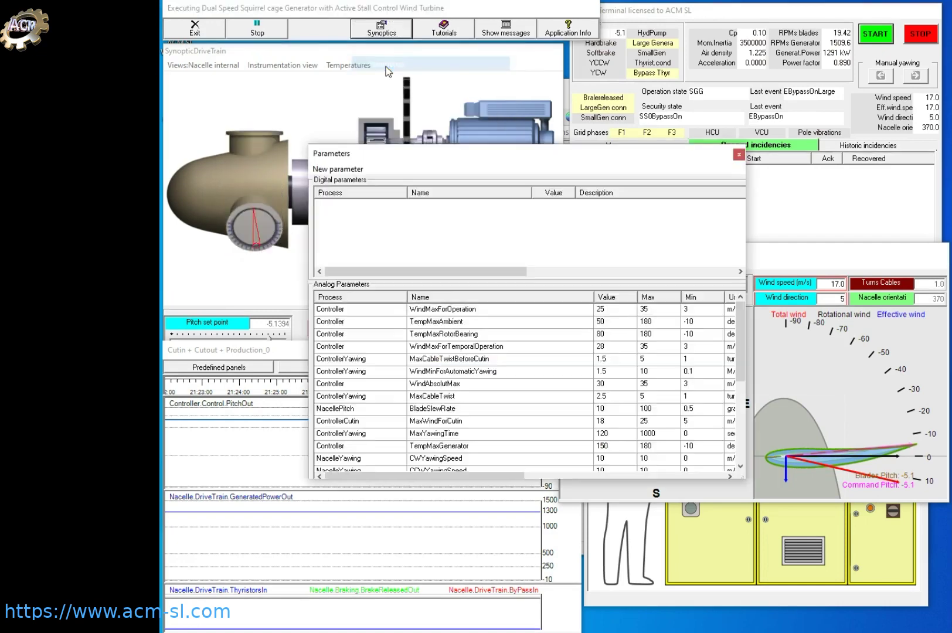
click(368, 300)
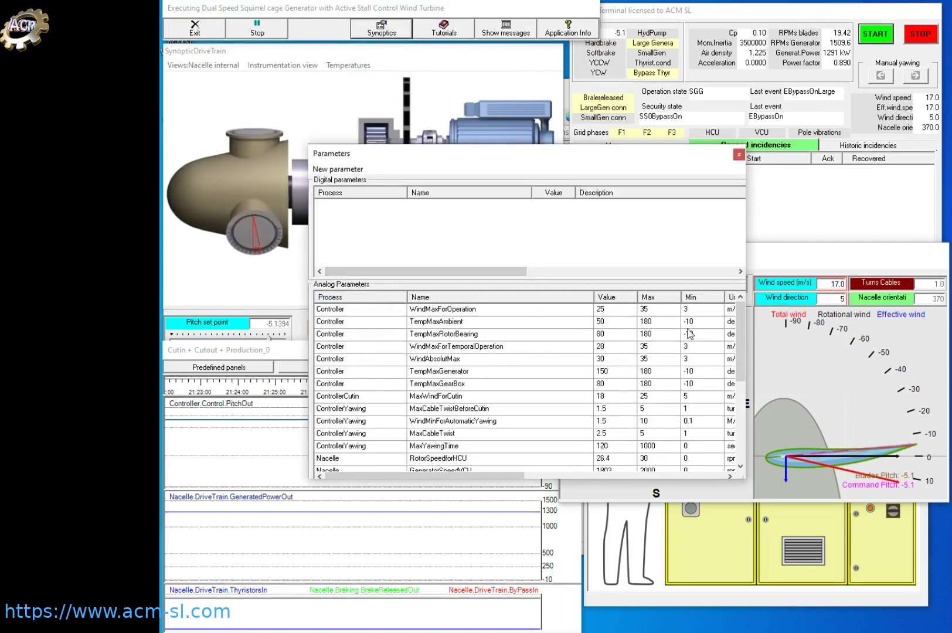
drag(740, 324, 737, 412)
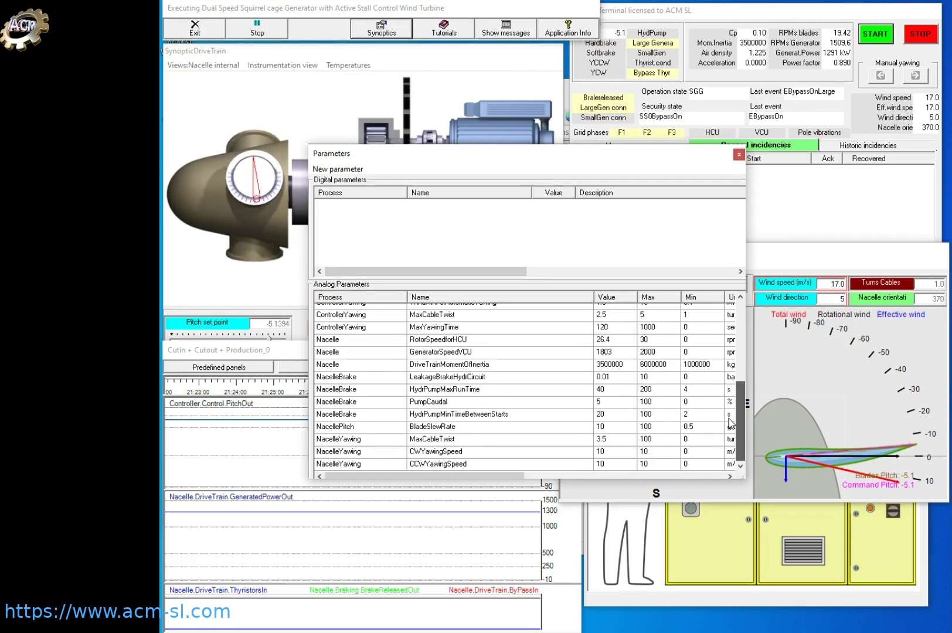
click(355, 378)
click(459, 380)
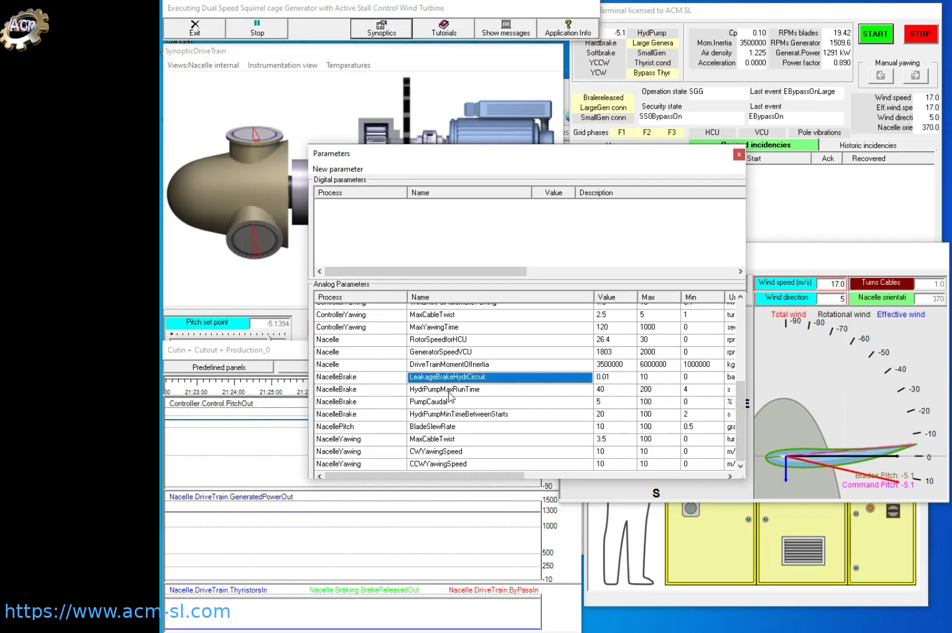
click(449, 391)
click(440, 402)
click(433, 428)
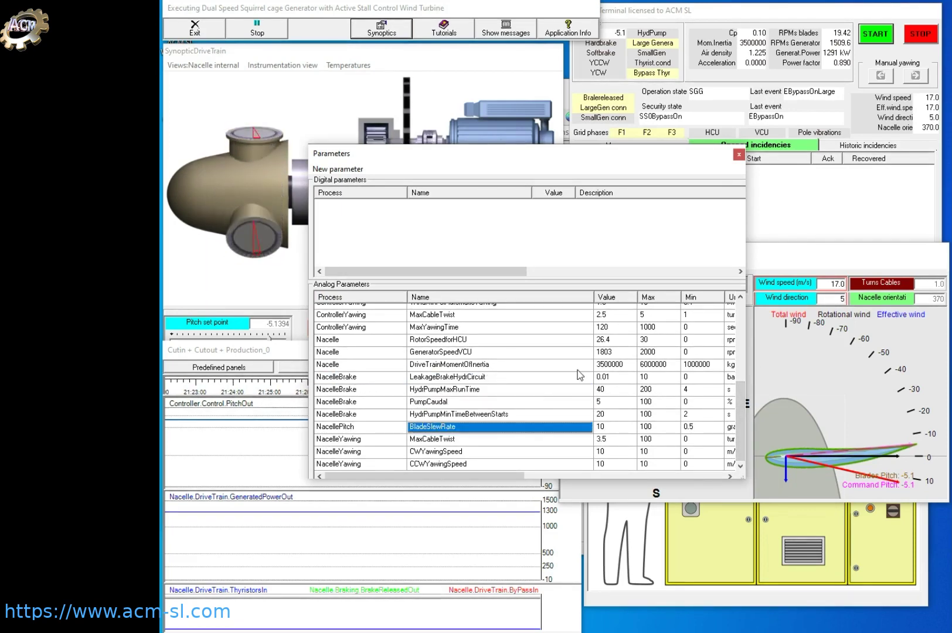
click(739, 156)
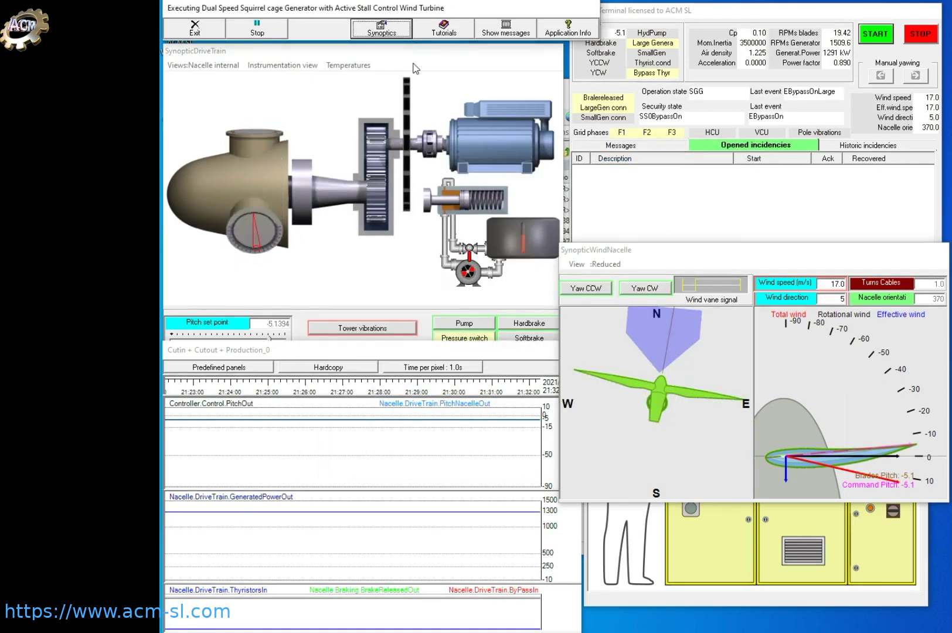
- Open a new strip recorder with the Yawing predefined panel and shrink its window
click(402, 33)
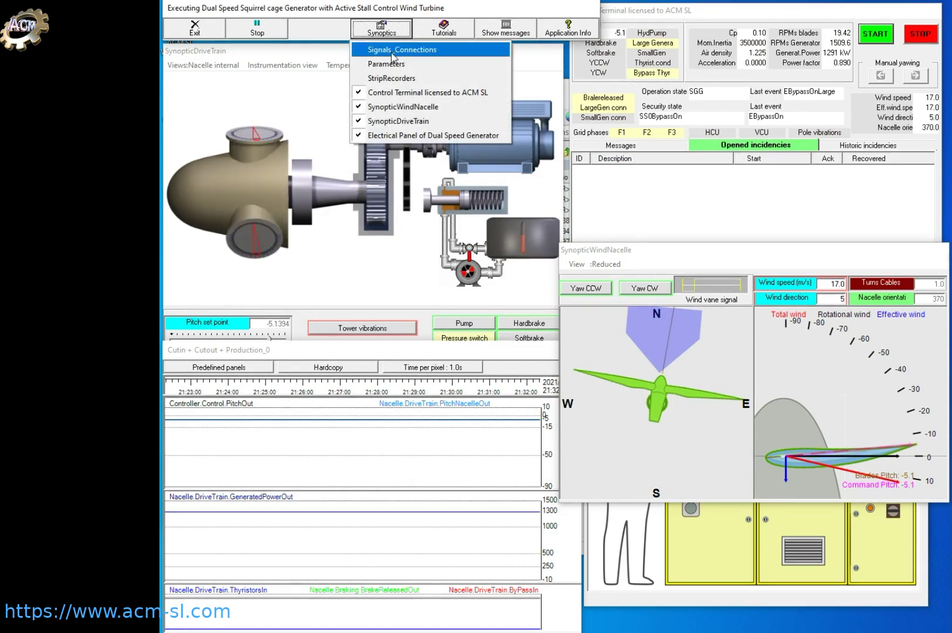
click(391, 78)
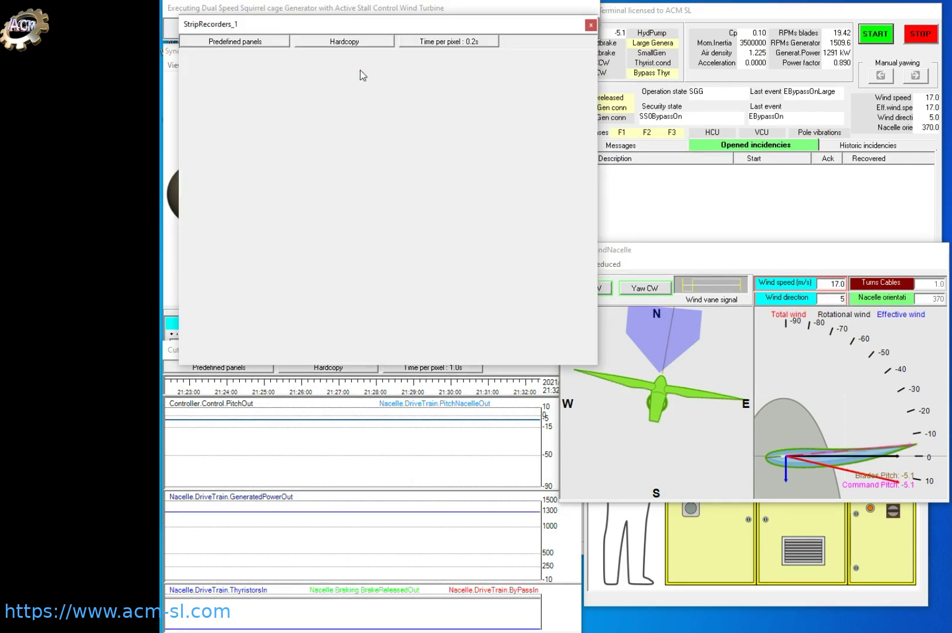
click(254, 42)
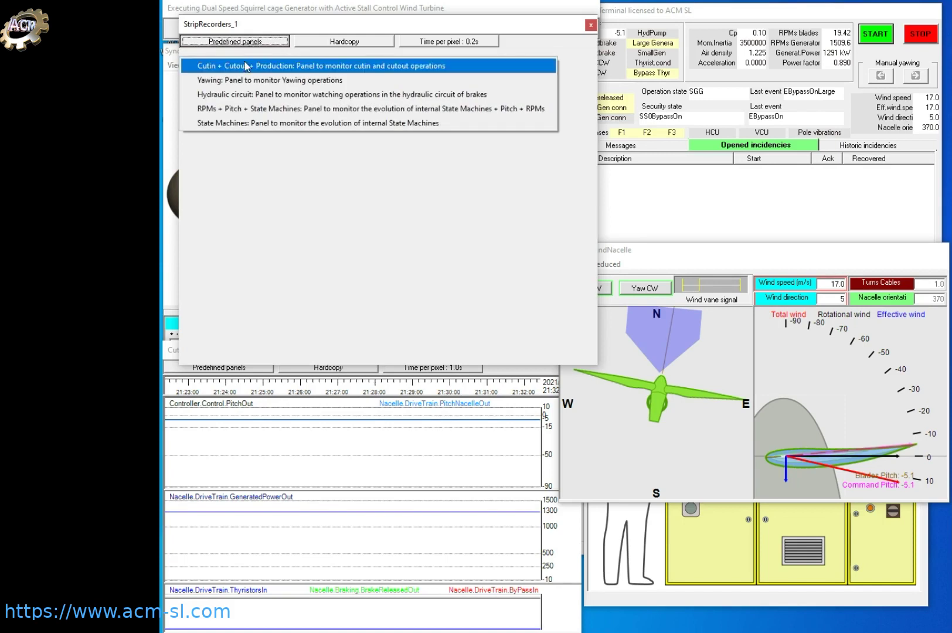
click(245, 81)
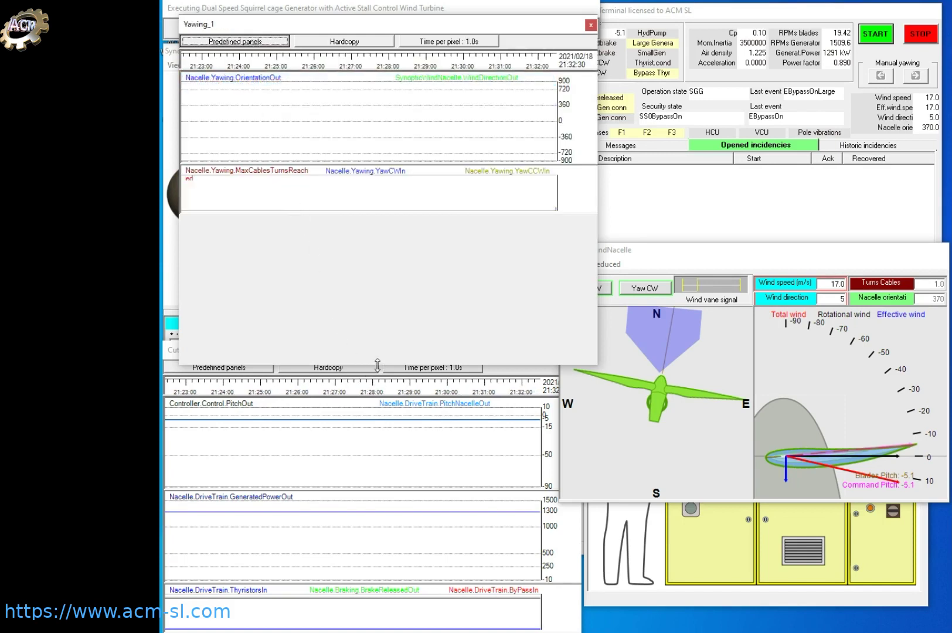
drag(377, 364, 397, 226)
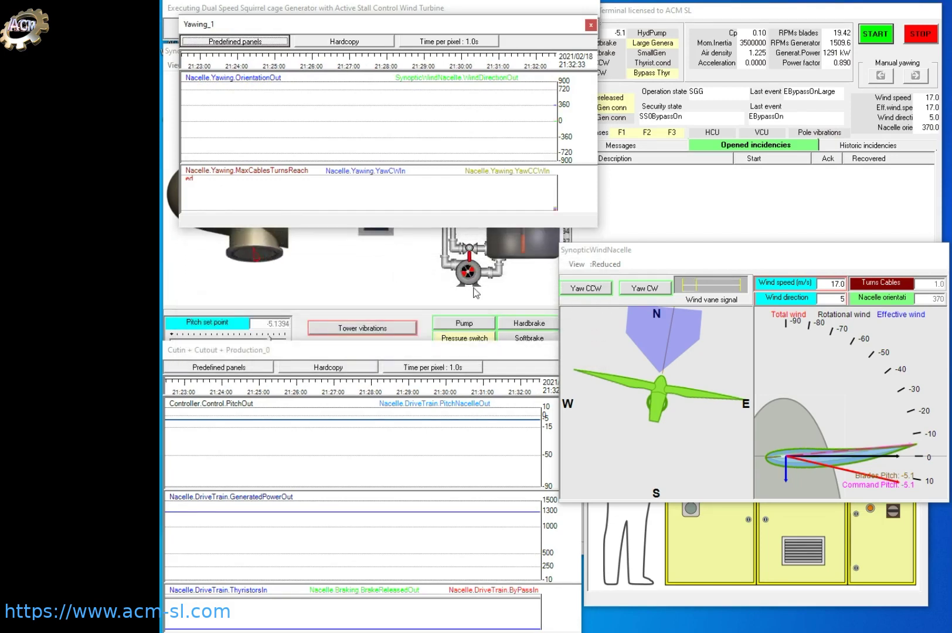
- Change the wind direction value to 65
click(828, 300)
text(1)
key(Return)
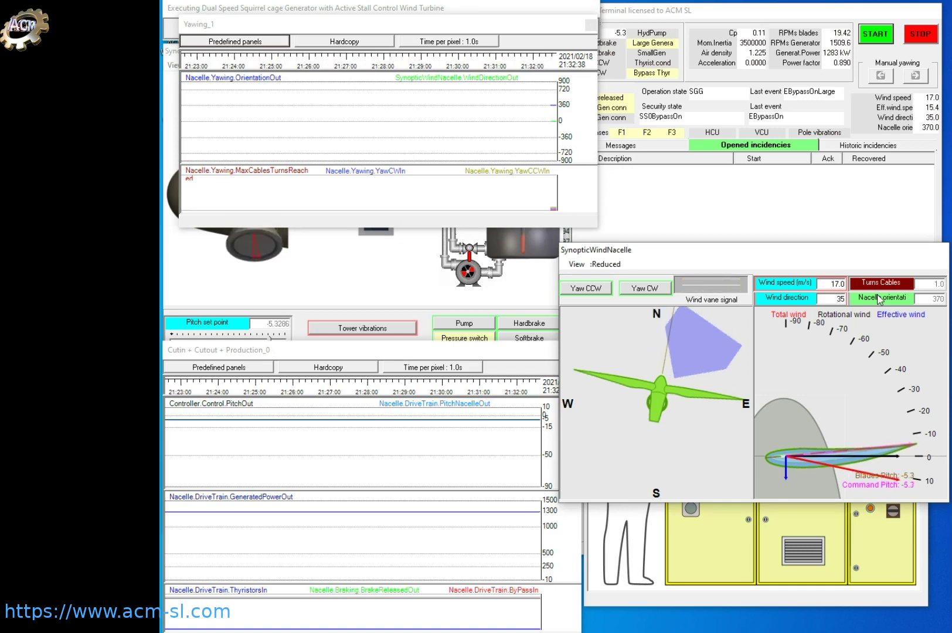
key(BackSpace)
text(4)
key(Return)
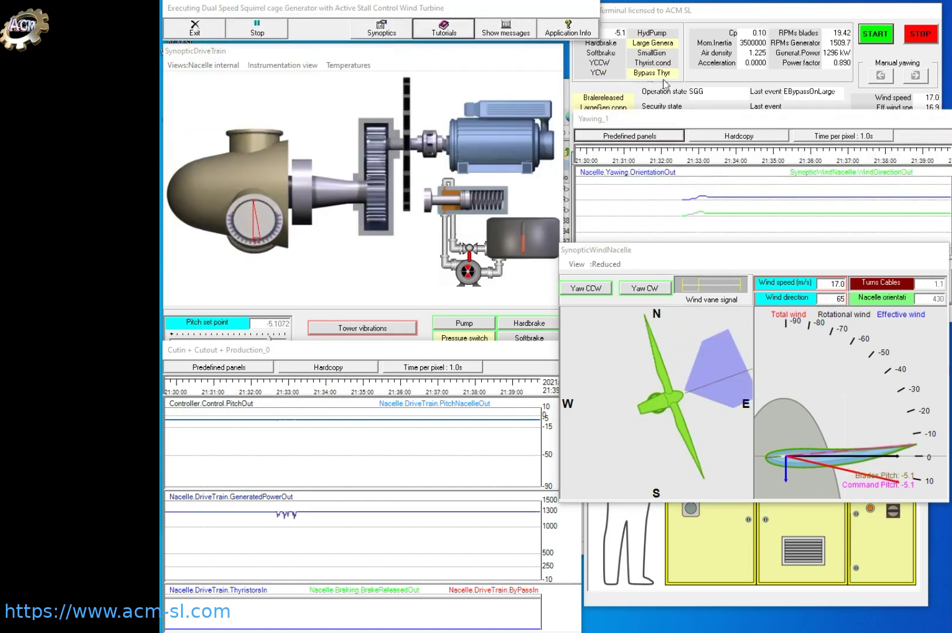
- Open the DSASWTSimulator help tutorial and switch to its Search tab
click(445, 30)
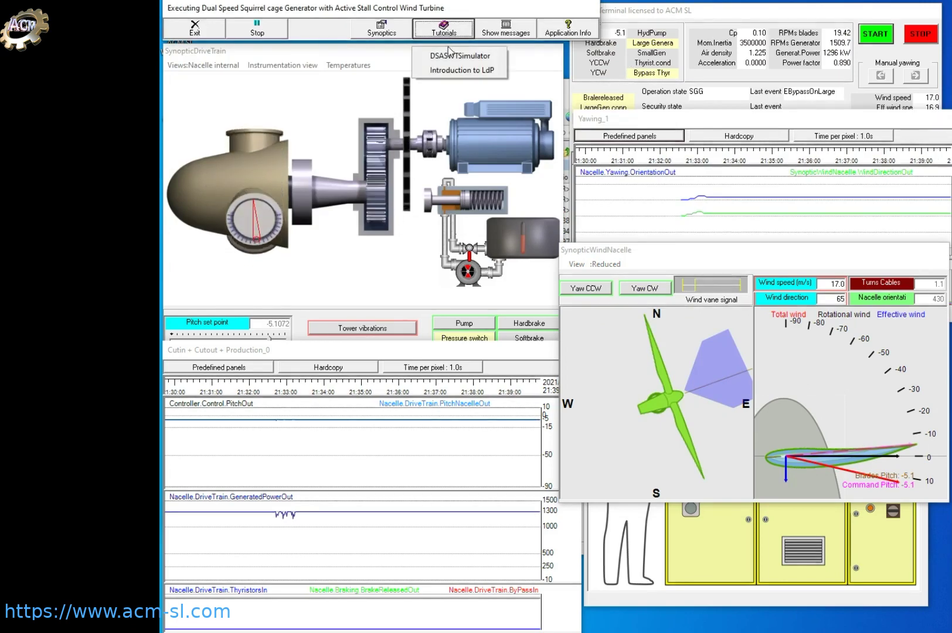
click(460, 58)
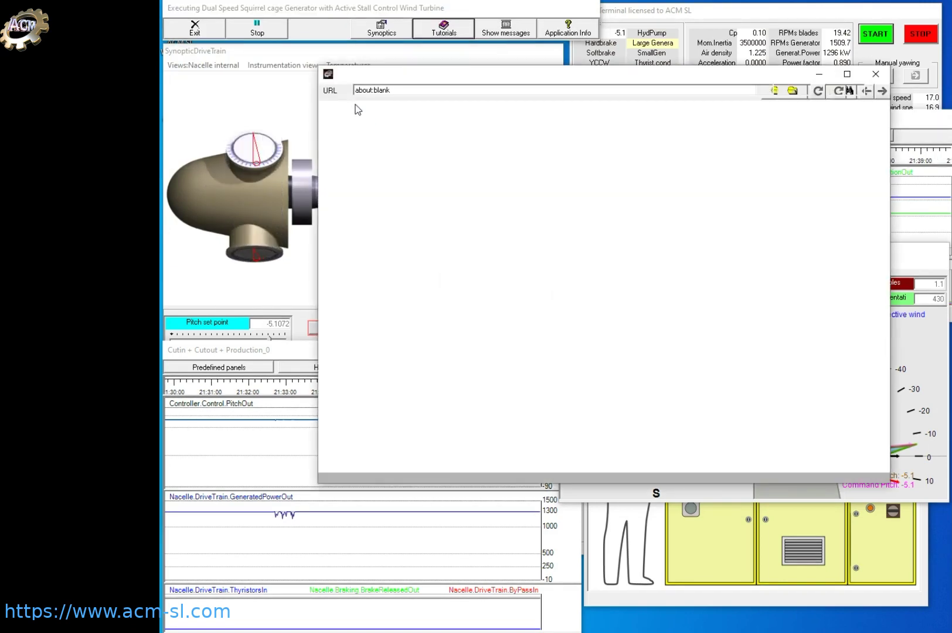
click(407, 123)
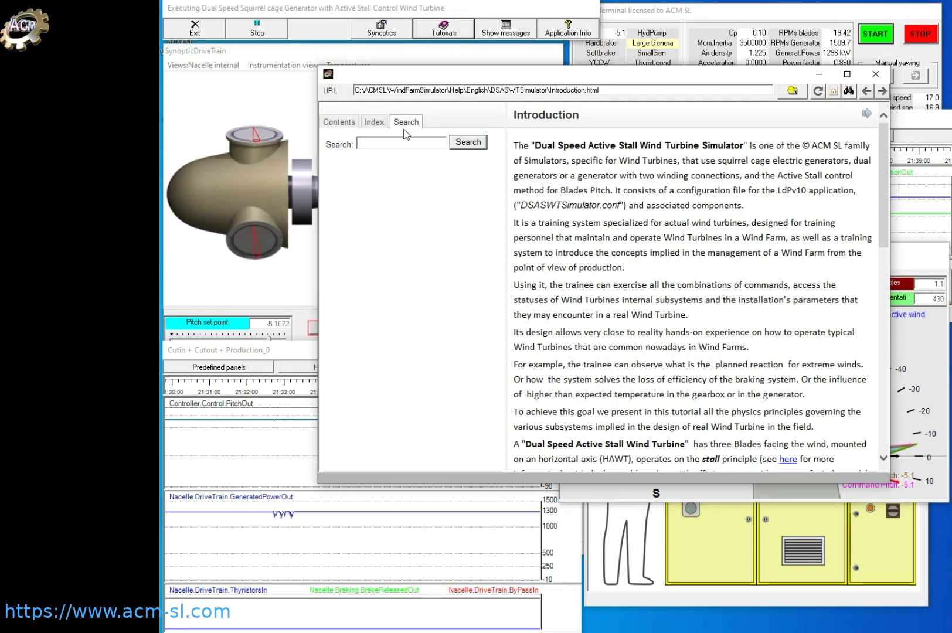
- Search the help for 'schematic' and open the Electric schematic view of the configuration page
click(396, 143)
text(sch)
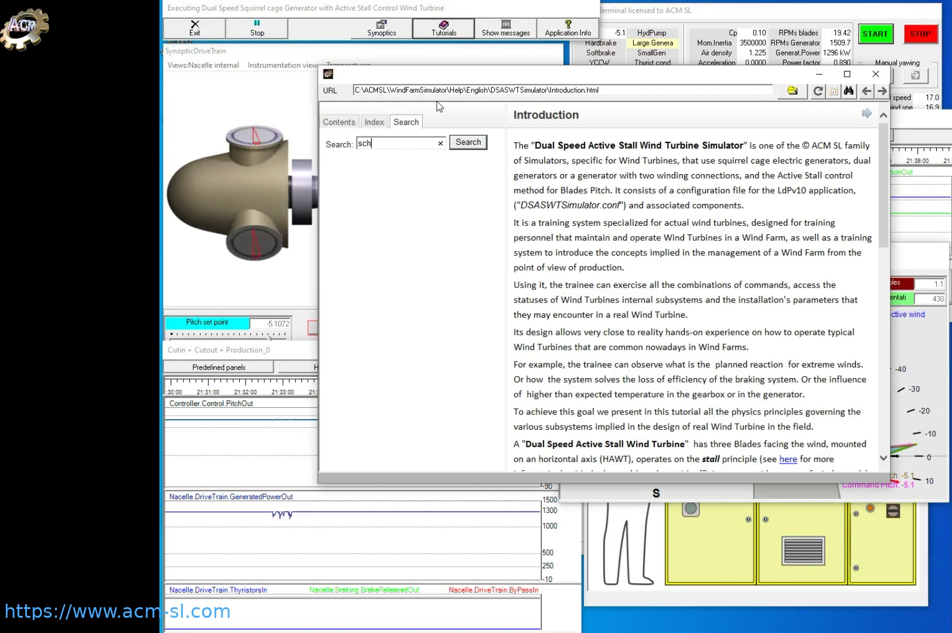
text(ematic)
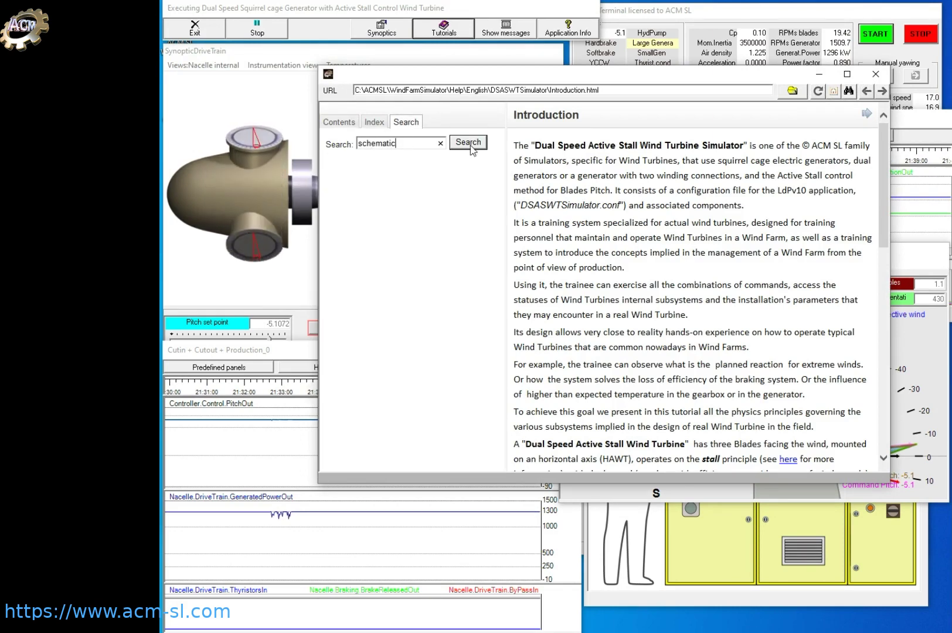
click(471, 147)
click(421, 203)
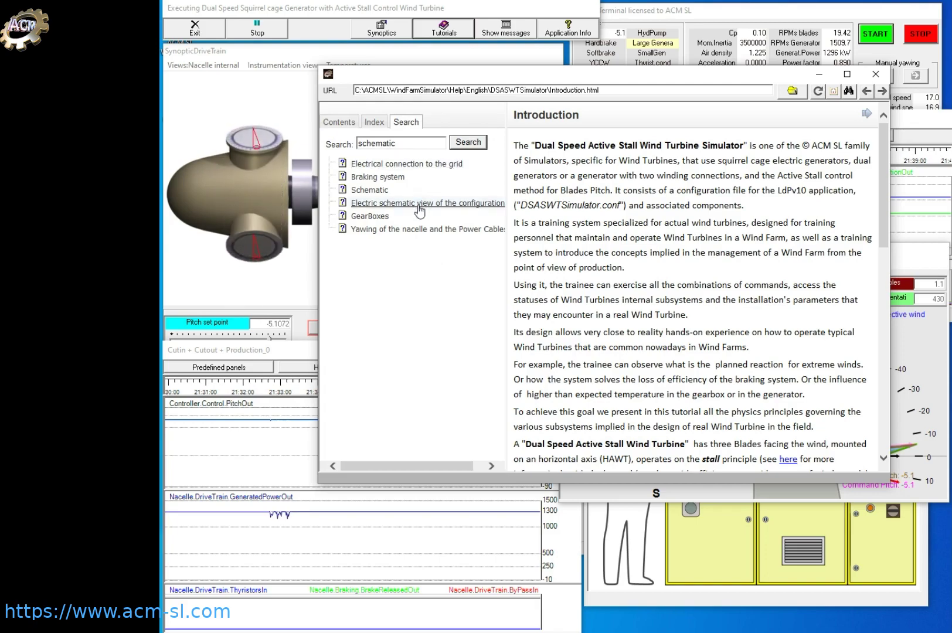
- Move the help window top-left, collapse the topic list, and enlarge it to show the diagram
drag(503, 78, 346, 11)
drag(348, 175, 179, 185)
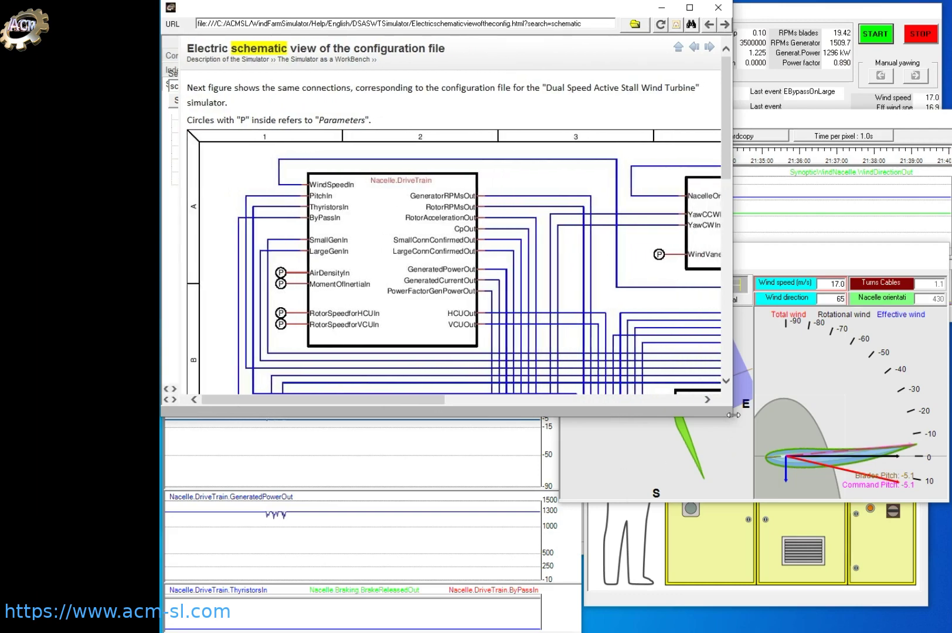
drag(733, 418, 946, 625)
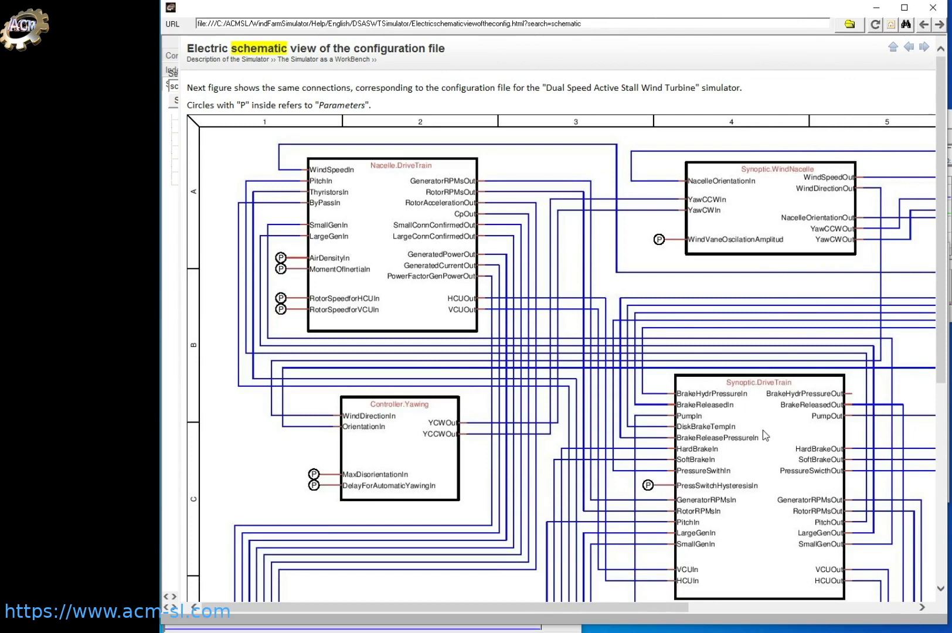
scroll(709, 374, down, 5)
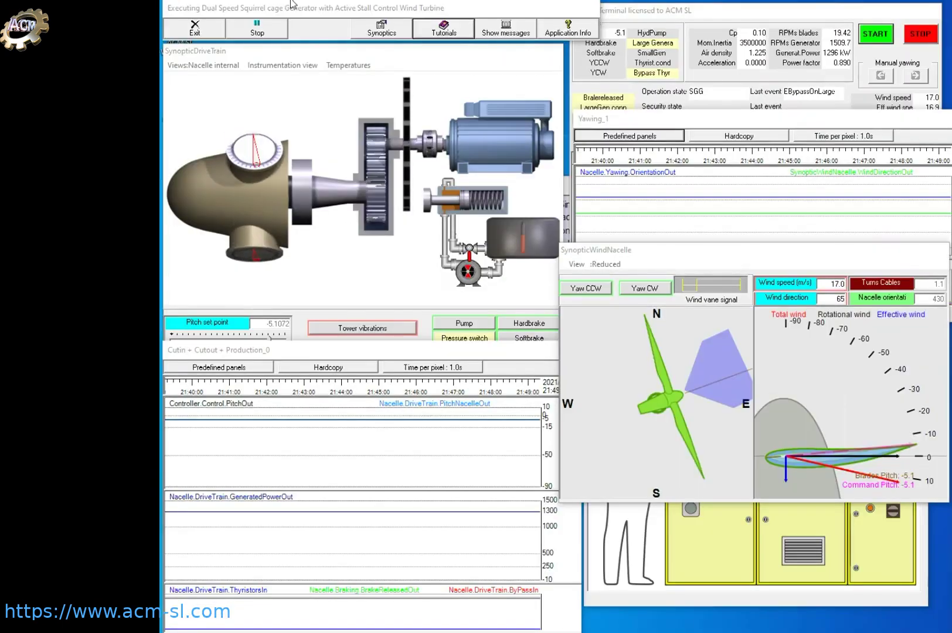
- Open the DSASWTSimulator tutorial from Tutorials and return to its Contents tree
click(434, 30)
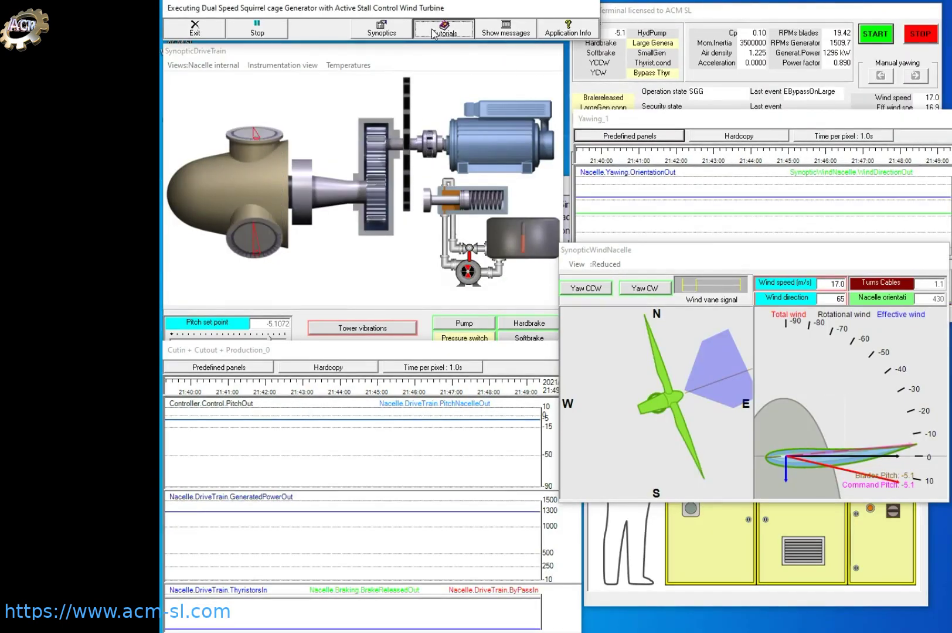
click(440, 56)
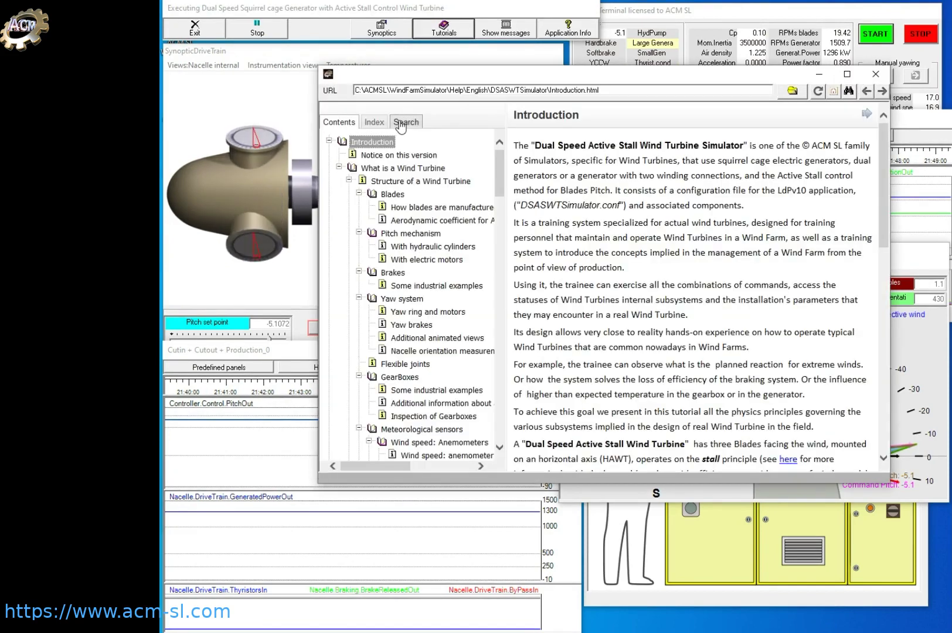
click(401, 121)
click(347, 124)
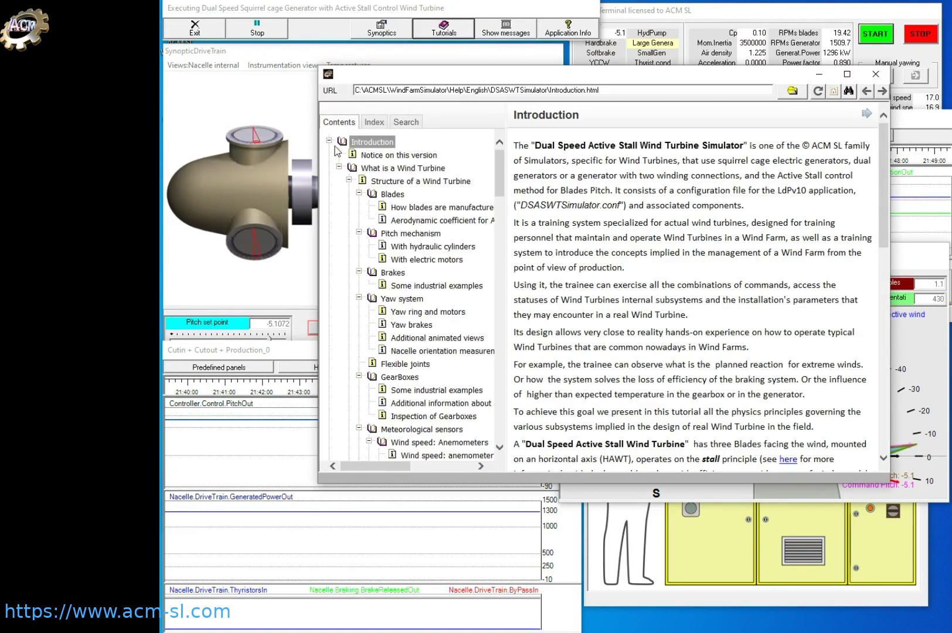
- Collapse the Introduction, Physics and Description books, open Teaching sessions, and maximize the help window
click(329, 141)
click(329, 155)
click(328, 167)
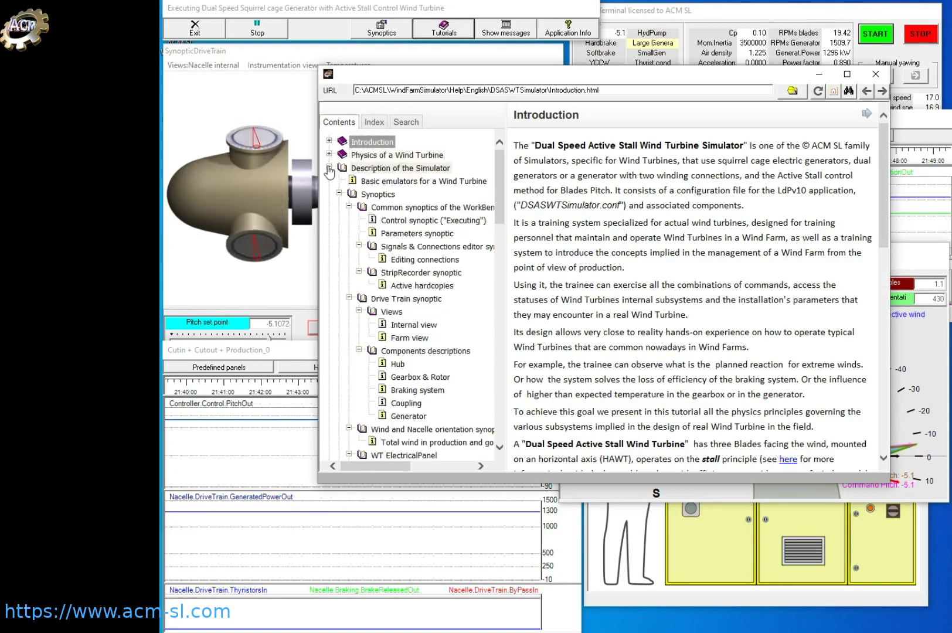
click(381, 181)
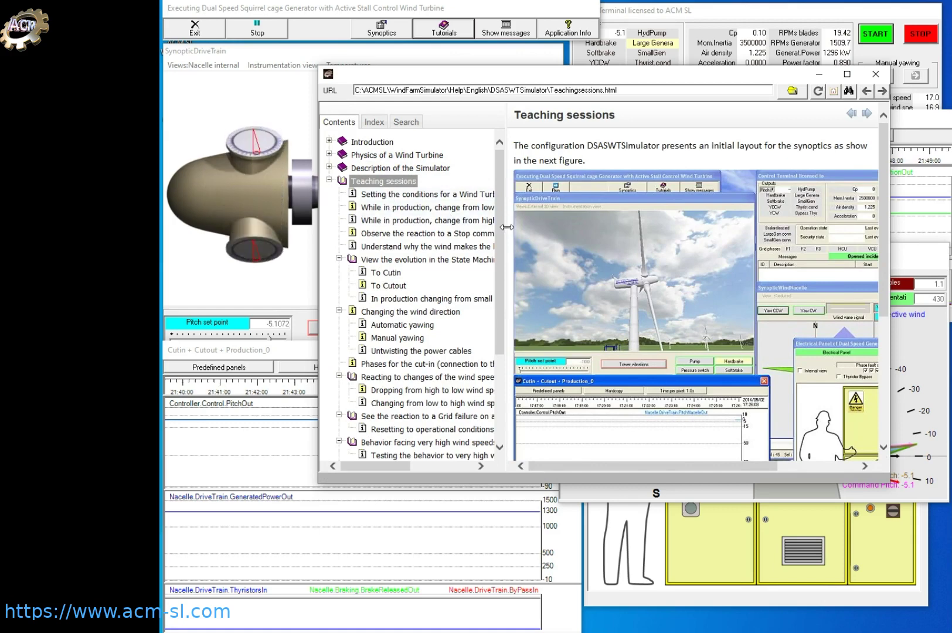
drag(506, 227, 599, 227)
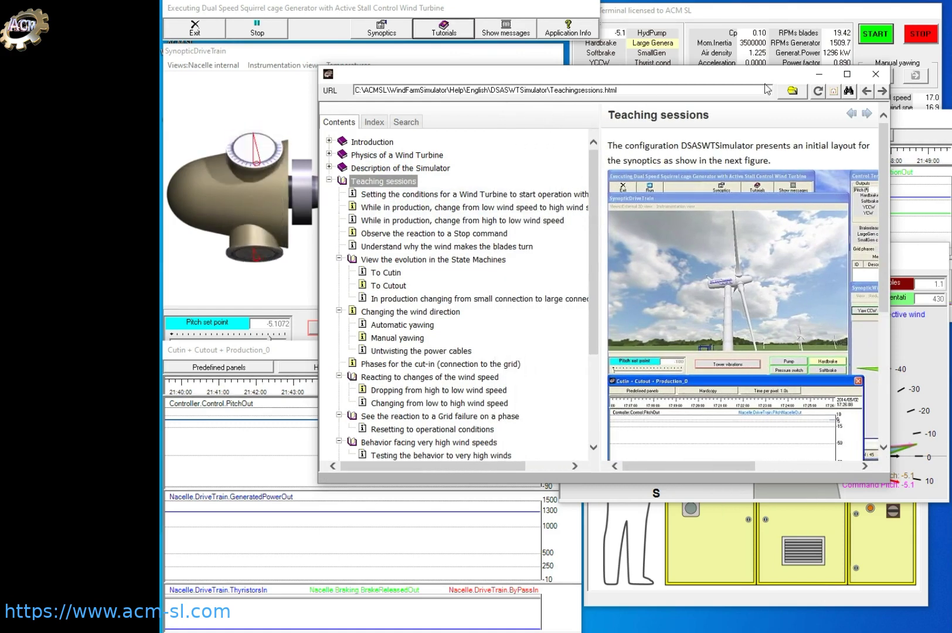
double_click(761, 75)
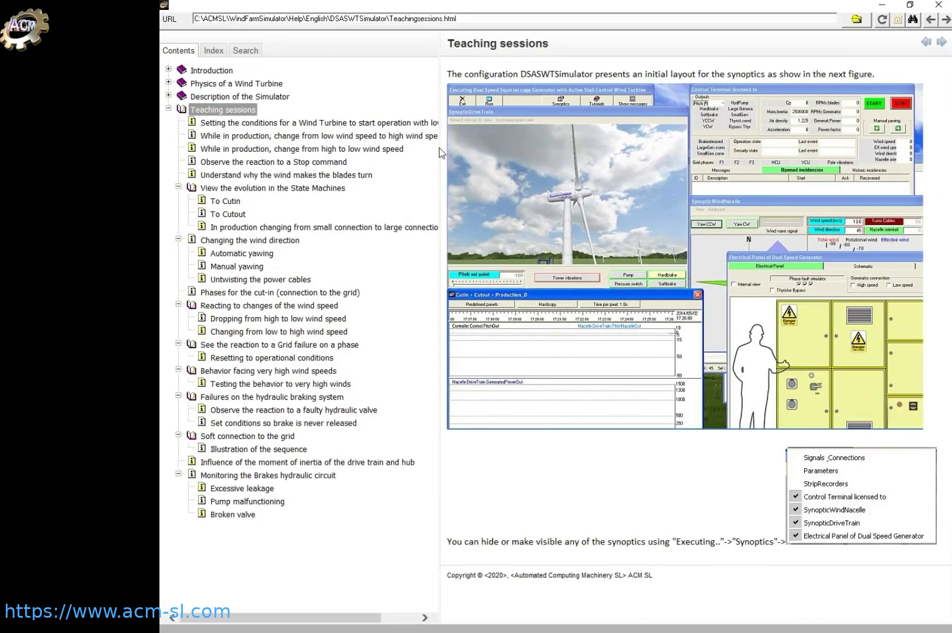
- Step through the start-up, stop, cut-in, cut-out, yawing, cable untwisting and cut-in phase session pages
click(348, 125)
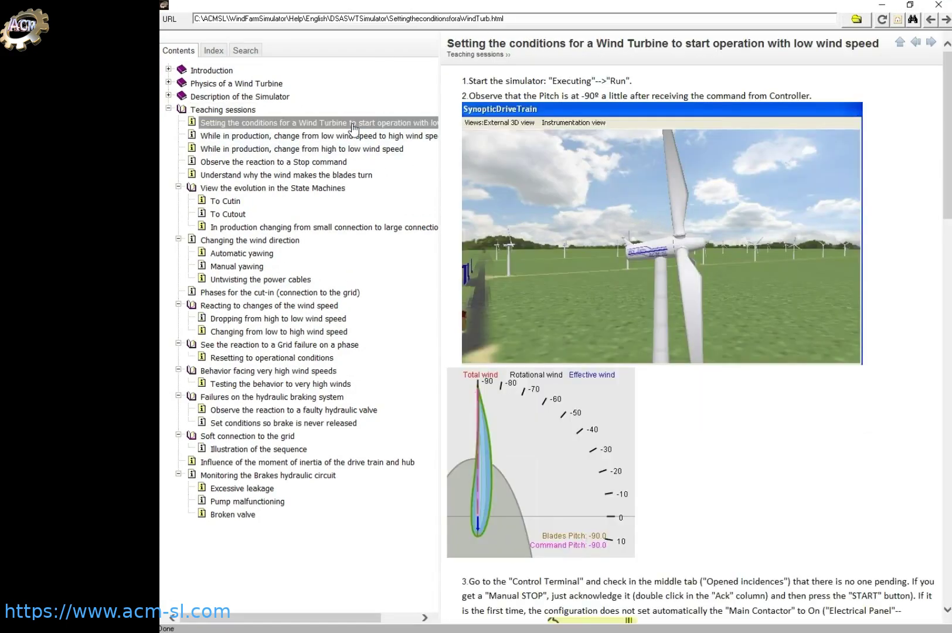
scroll(667, 332, down, 10)
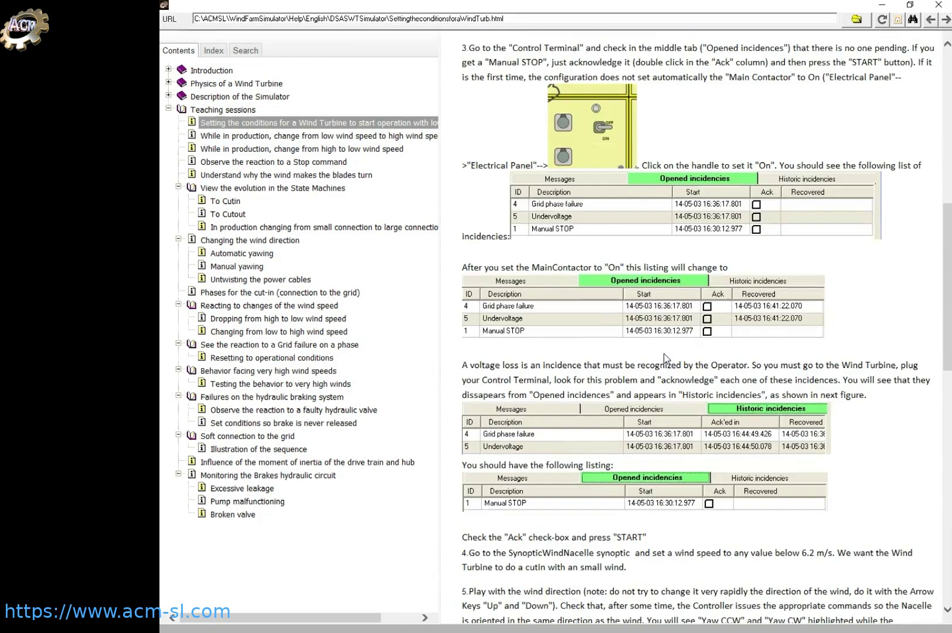
click(344, 161)
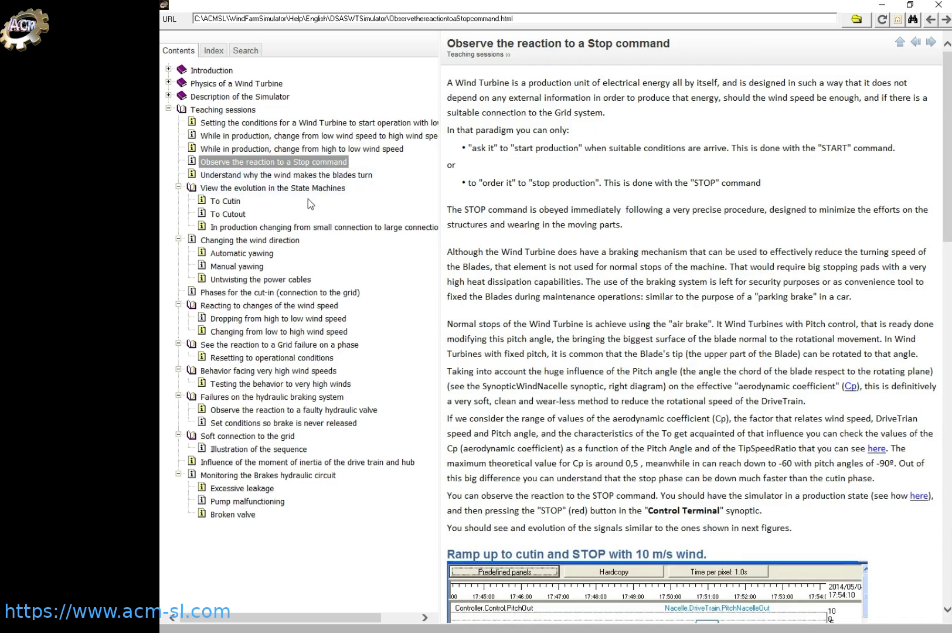
click(304, 201)
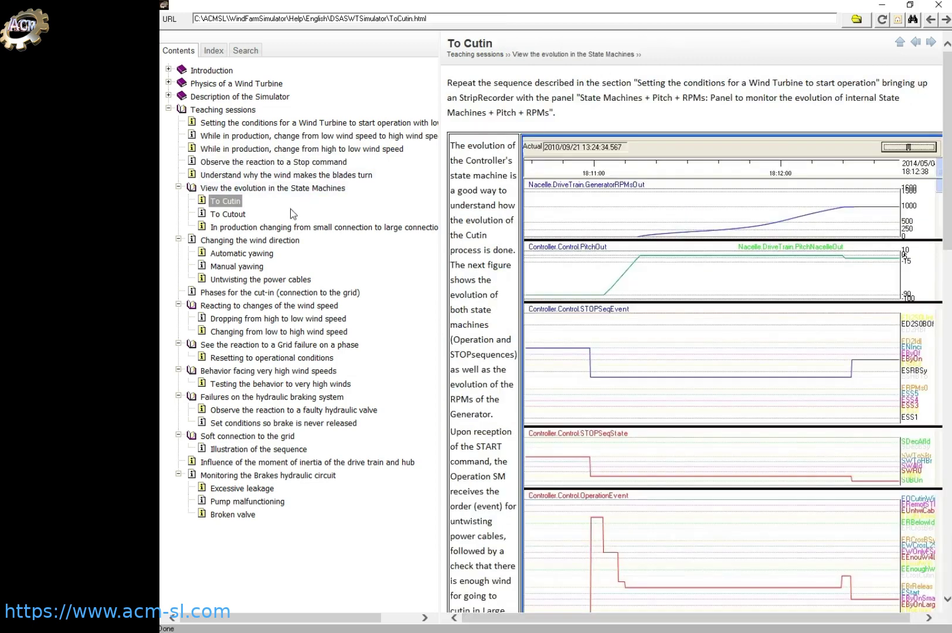
click(238, 214)
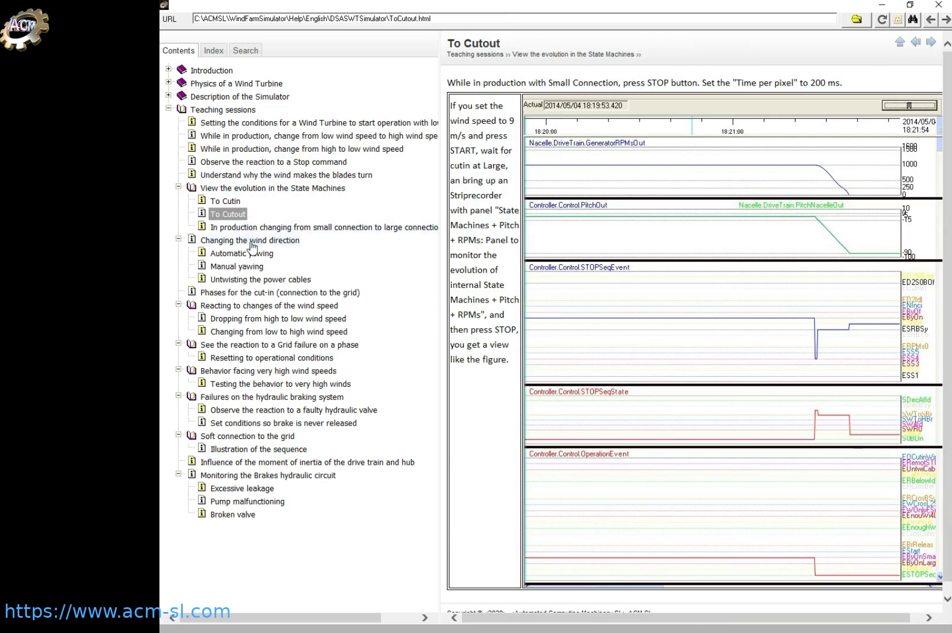
click(252, 255)
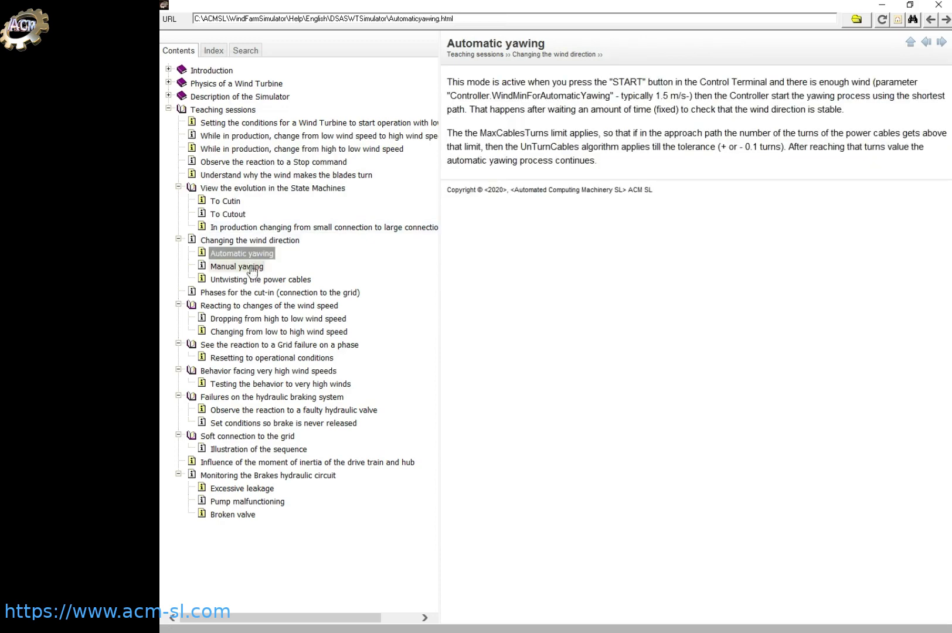
click(252, 271)
click(254, 281)
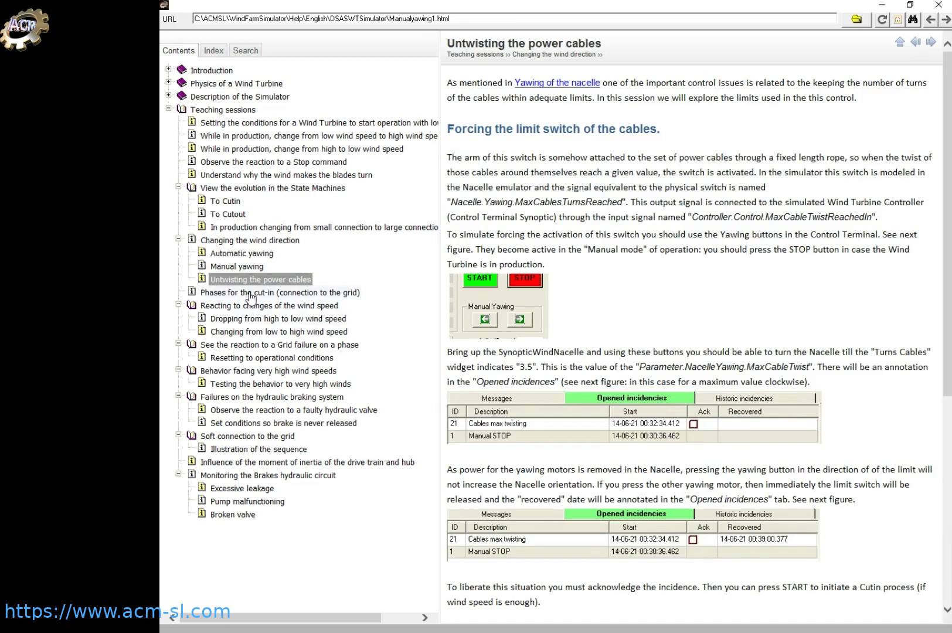
click(251, 294)
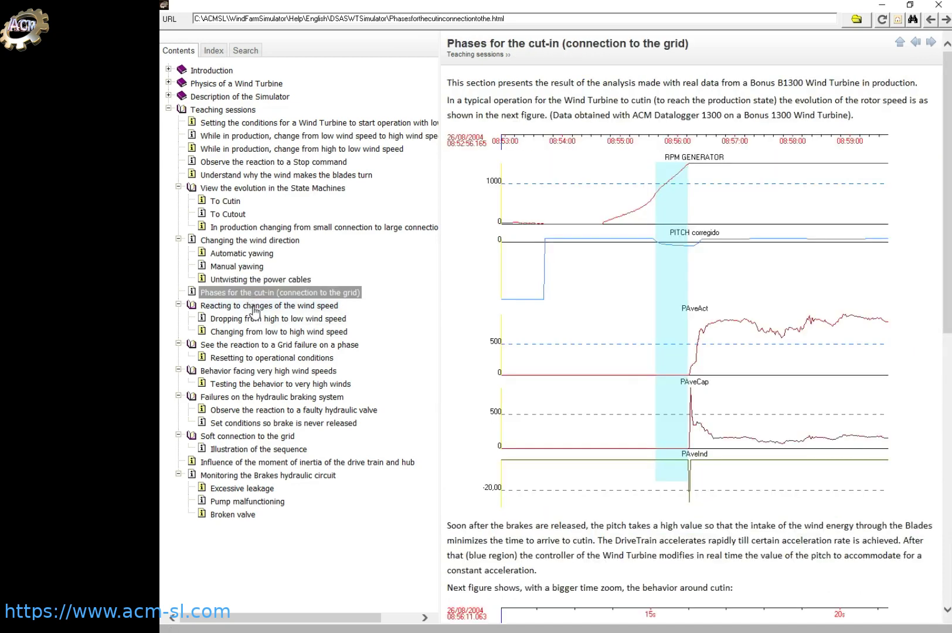
- View the wind speed change, resetting to operational conditions and very high winds pages
click(256, 322)
click(258, 333)
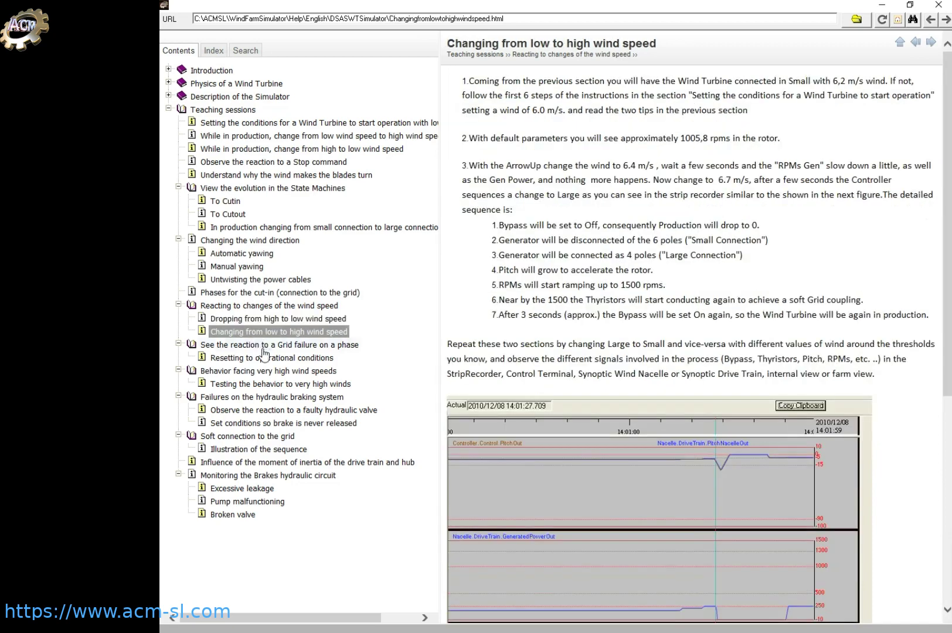
click(263, 359)
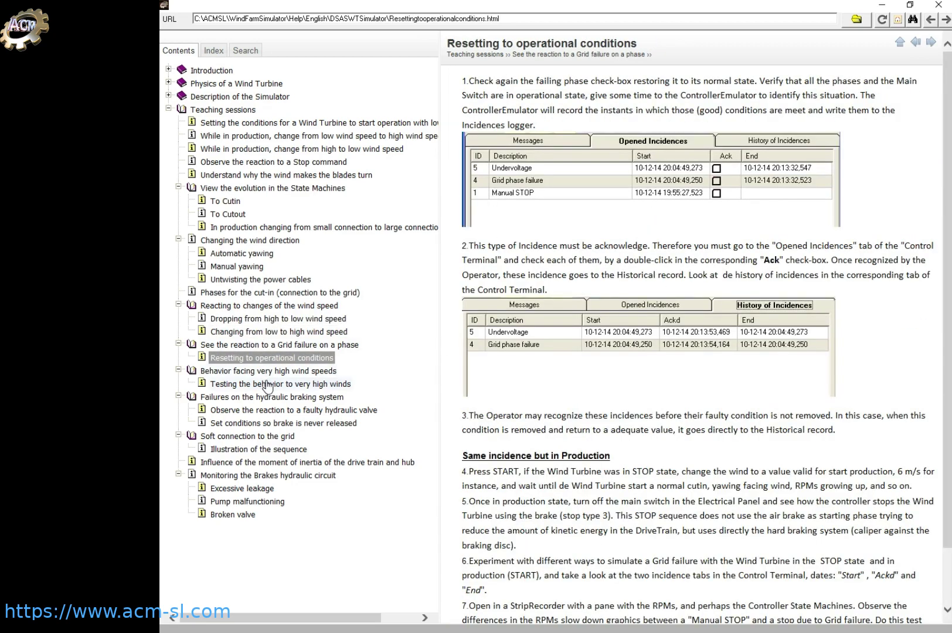
click(267, 386)
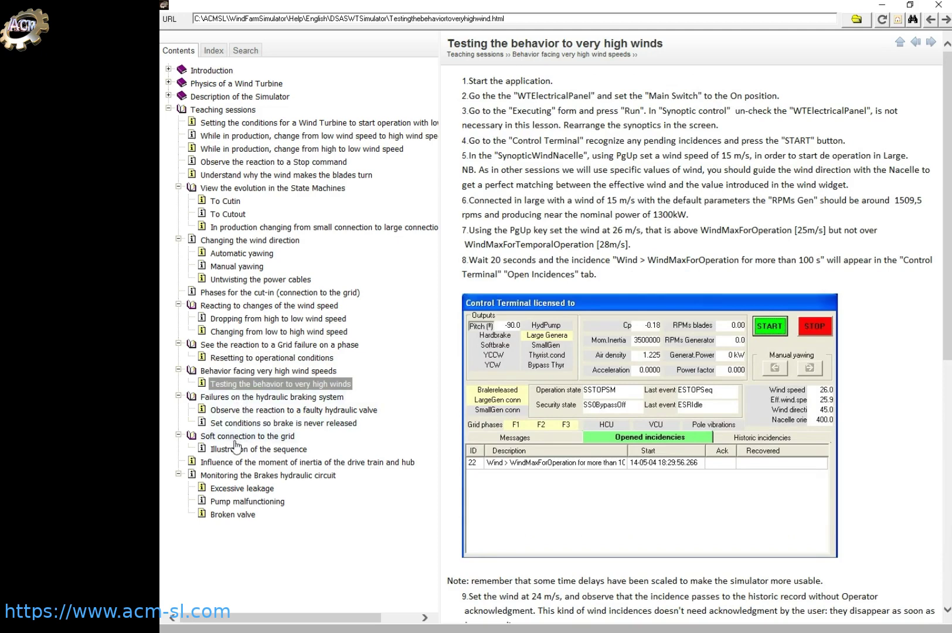
- Browse the hydraulic braking failure pages, ending on Broken valve under Monitoring the Brakes hydraulic circuit
click(256, 398)
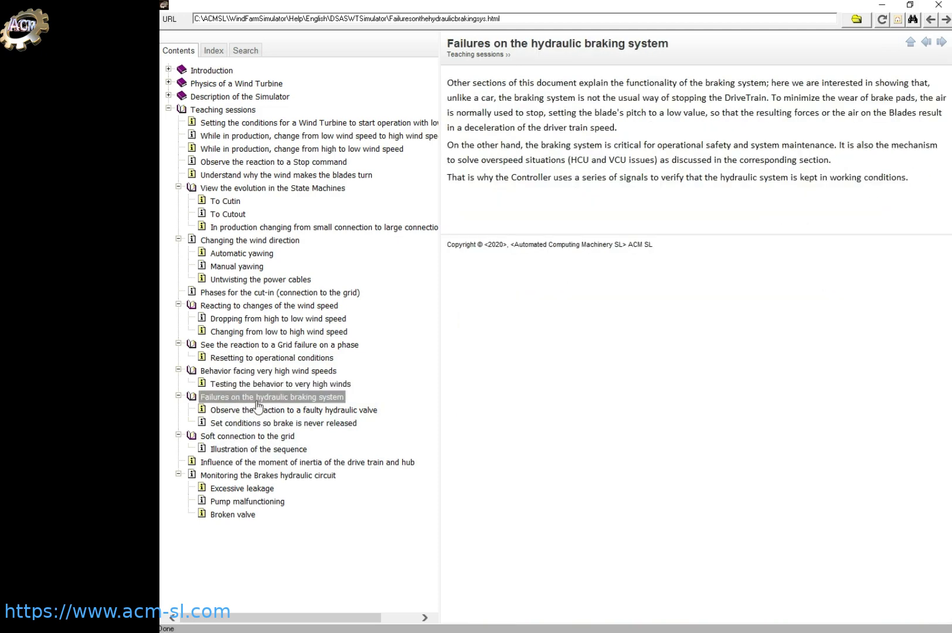
click(256, 411)
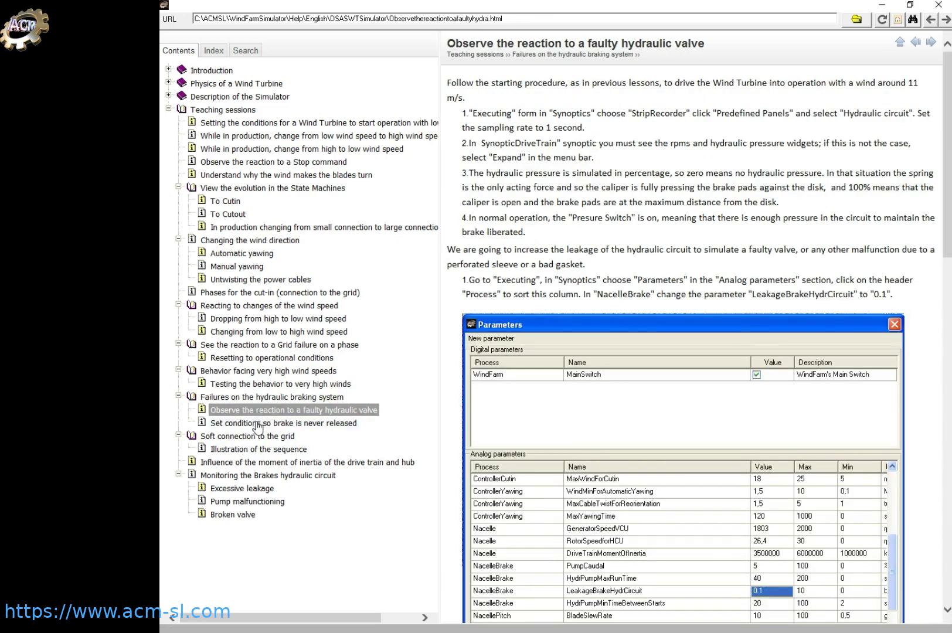
click(258, 423)
click(252, 450)
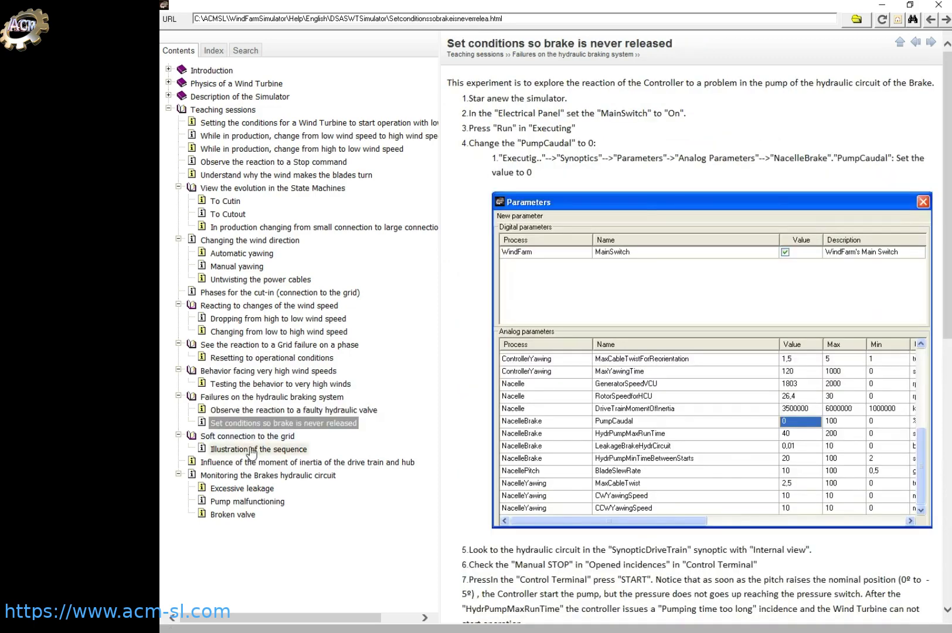
click(257, 476)
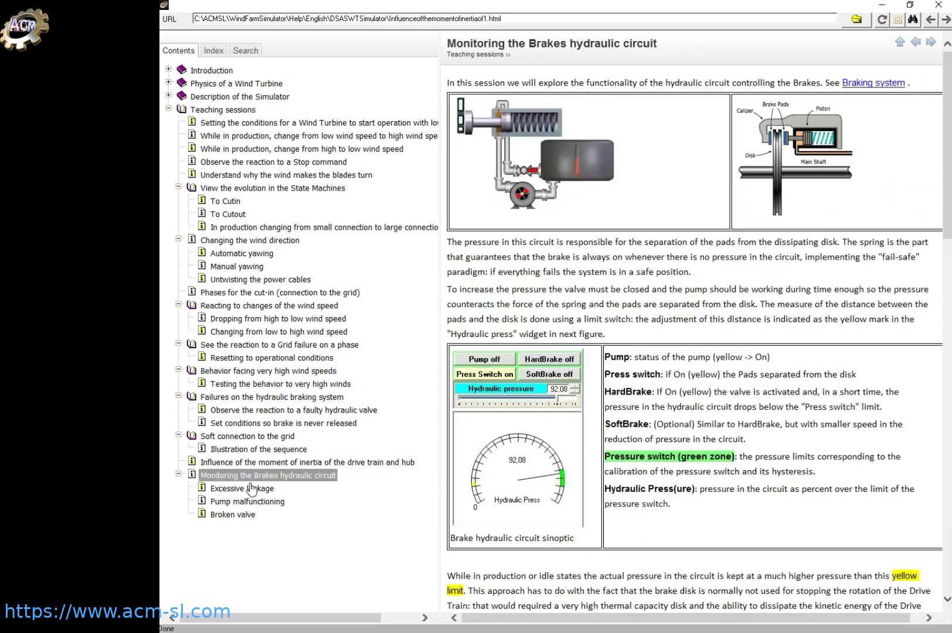
click(248, 488)
click(240, 501)
click(238, 514)
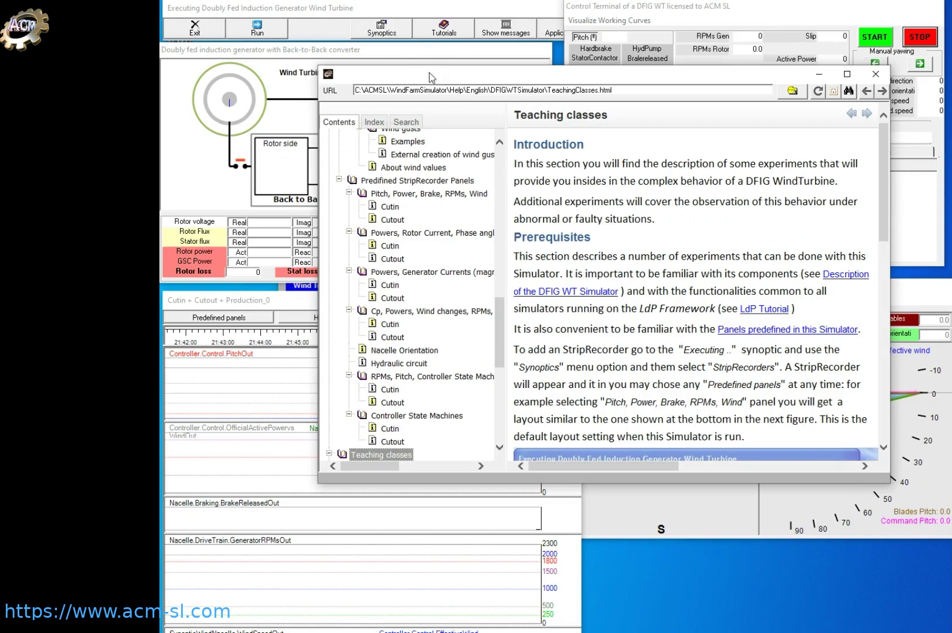
- Maximize the DFIG help and collapse the StripRecorder Panels, Introduction, Complementary information and DFIG Simulator books
click(847, 75)
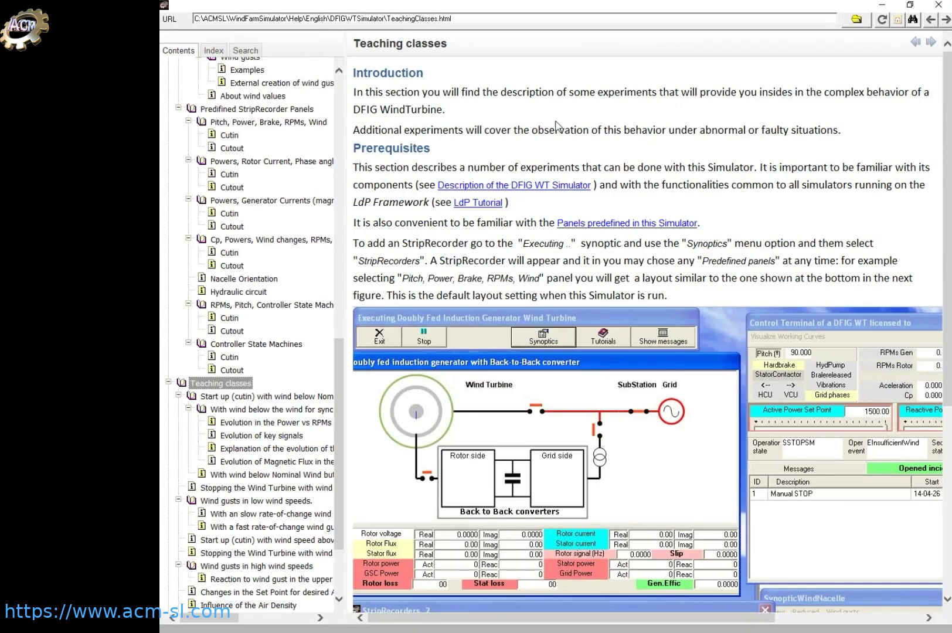
click(178, 109)
scroll(202, 225, up, 13)
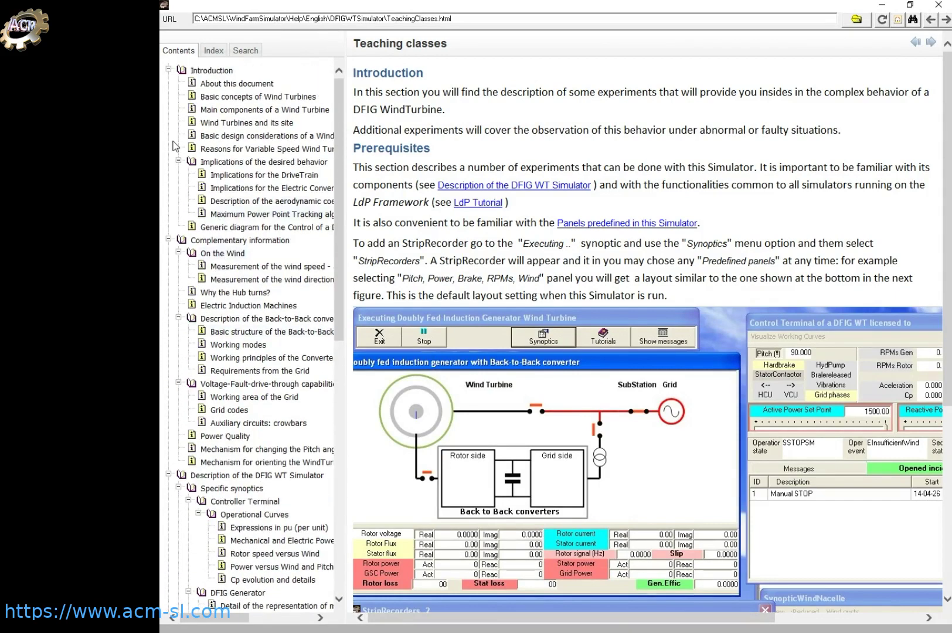
click(169, 69)
click(168, 83)
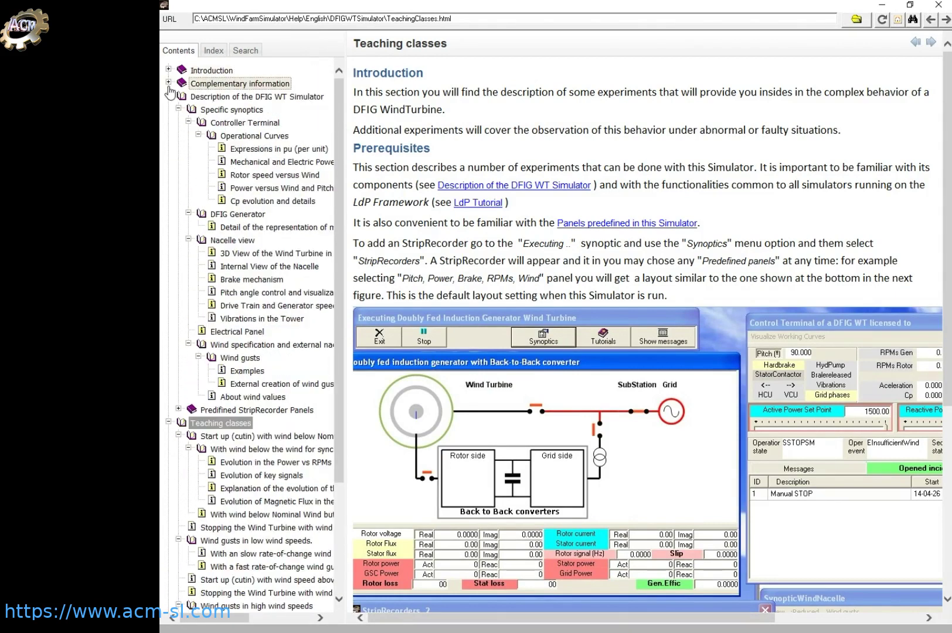
click(168, 96)
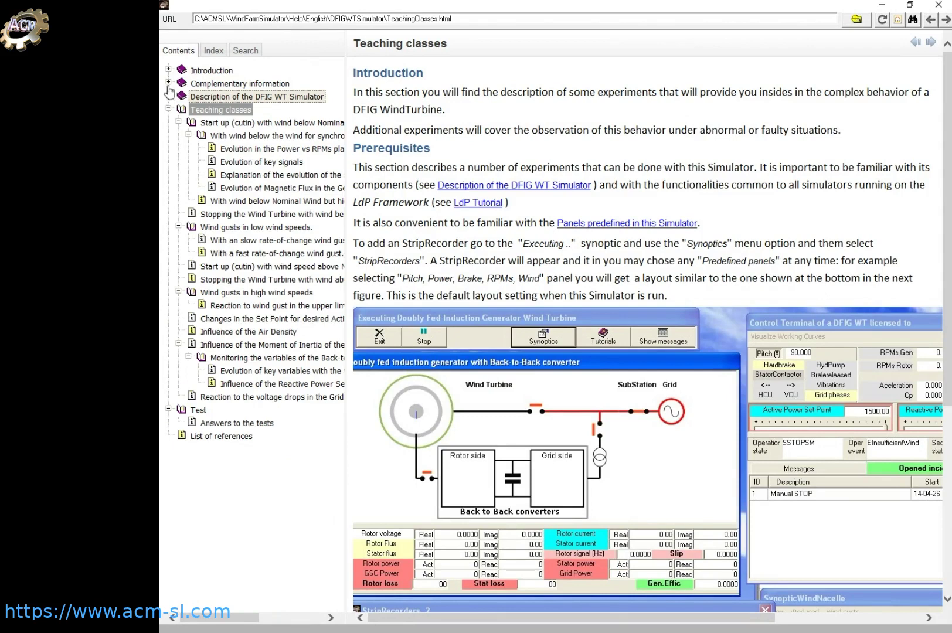
- Toggle Complementary information closed again and open the Evolution in the Power vs RPMs plane page
click(168, 82)
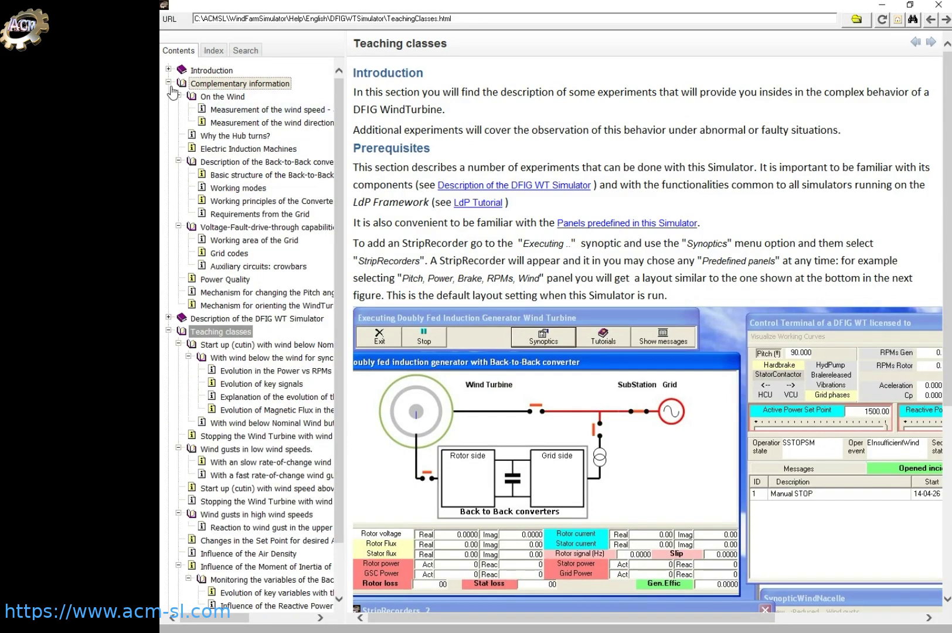
click(168, 83)
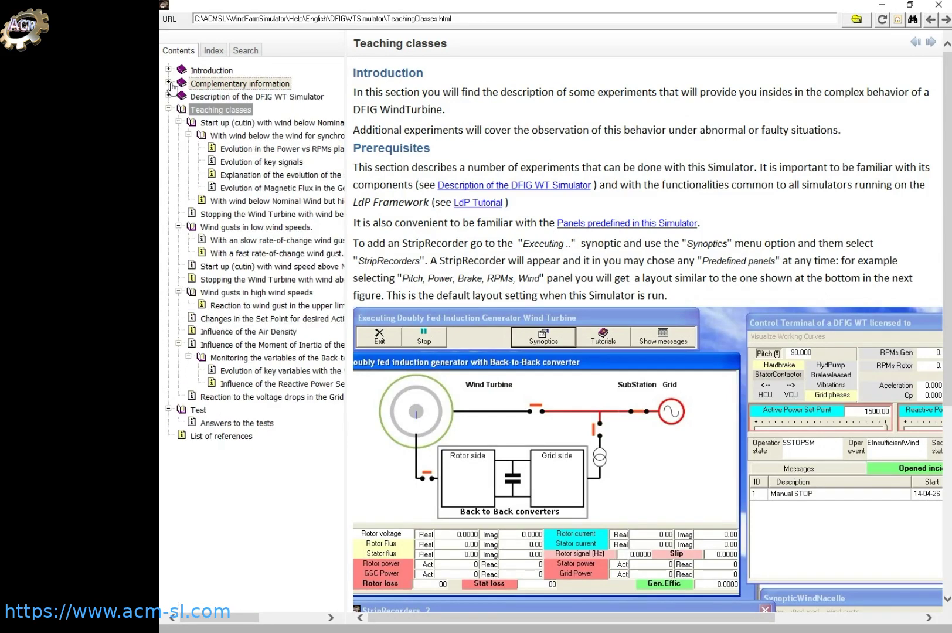
click(278, 149)
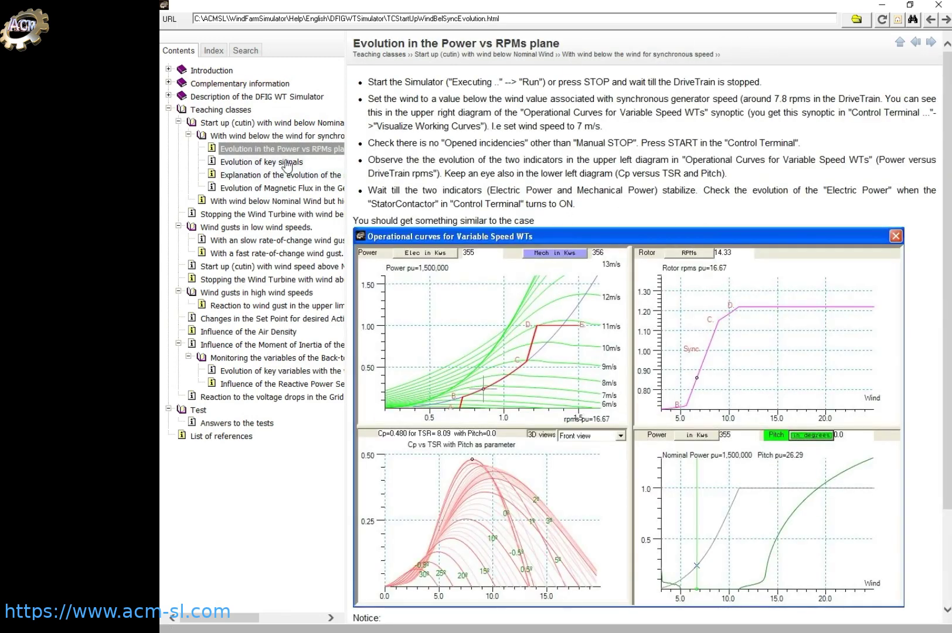
- View the key signals evolution, Magnetic Flux and B2B, and low-speed wind gust teaching pages
click(287, 163)
click(281, 175)
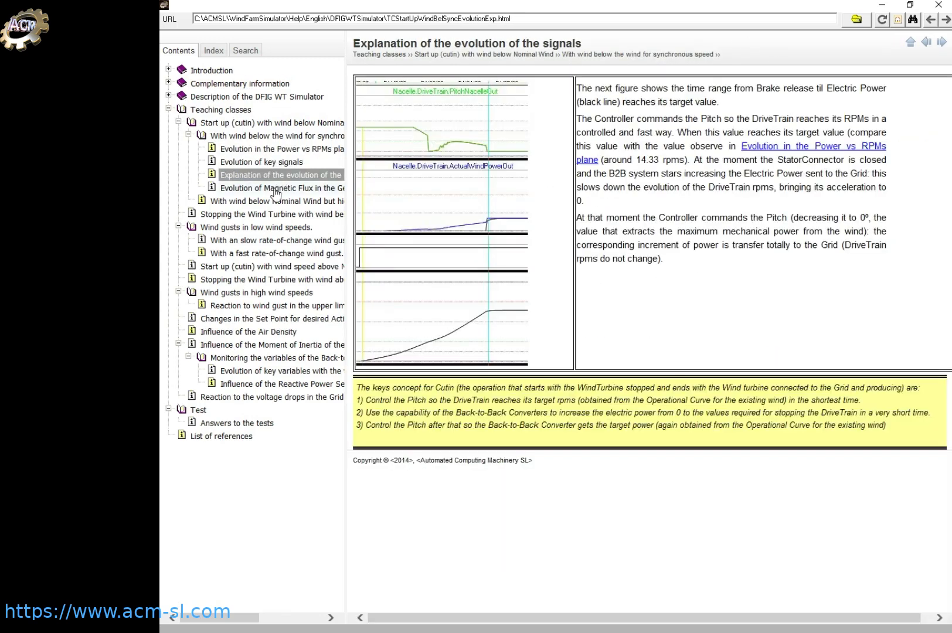
click(273, 188)
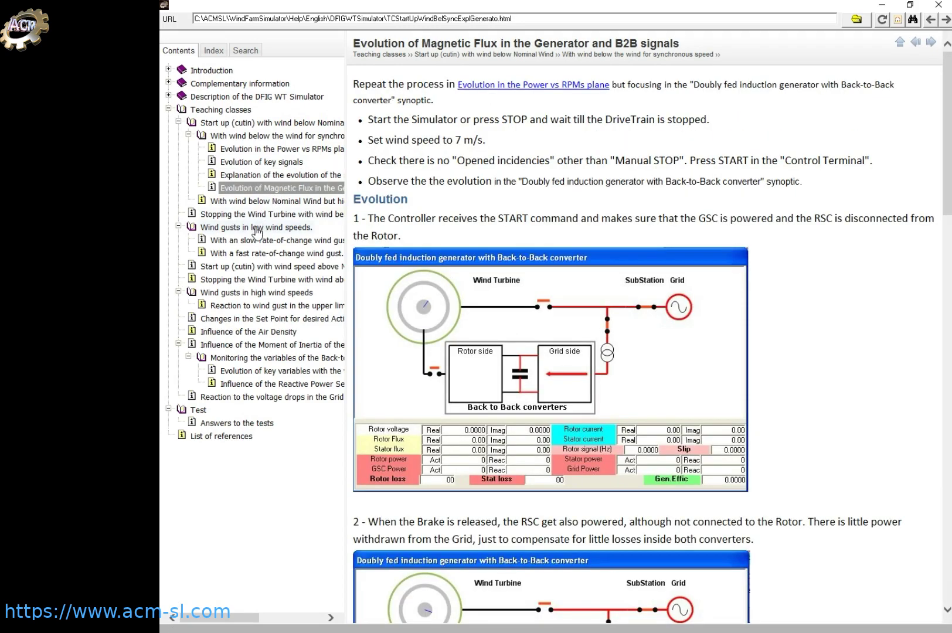
click(256, 229)
click(256, 241)
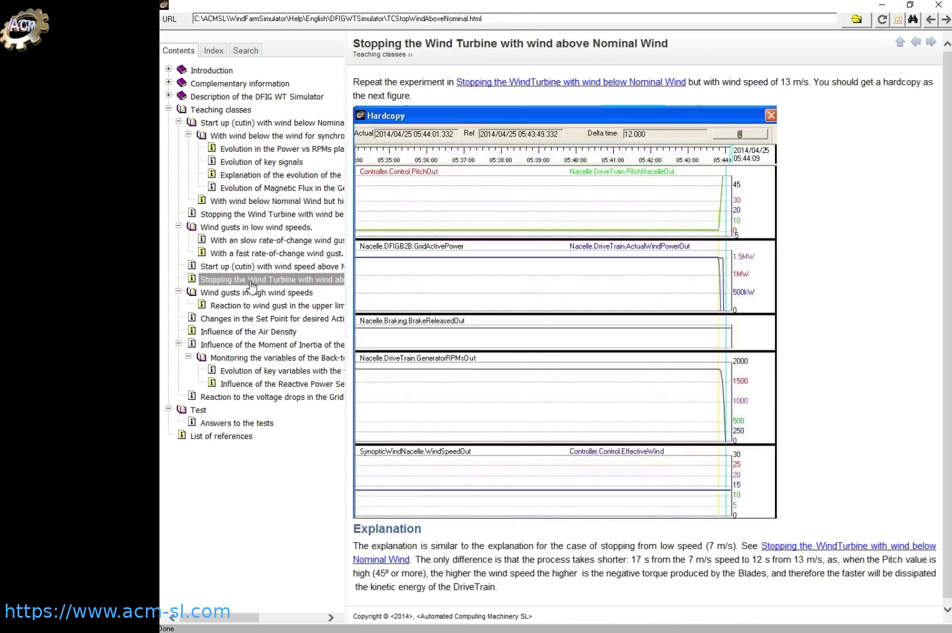
- Step through cut-in gust, set point, air density, inertia, and B2B pages to Reaction to voltage drops
click(244, 305)
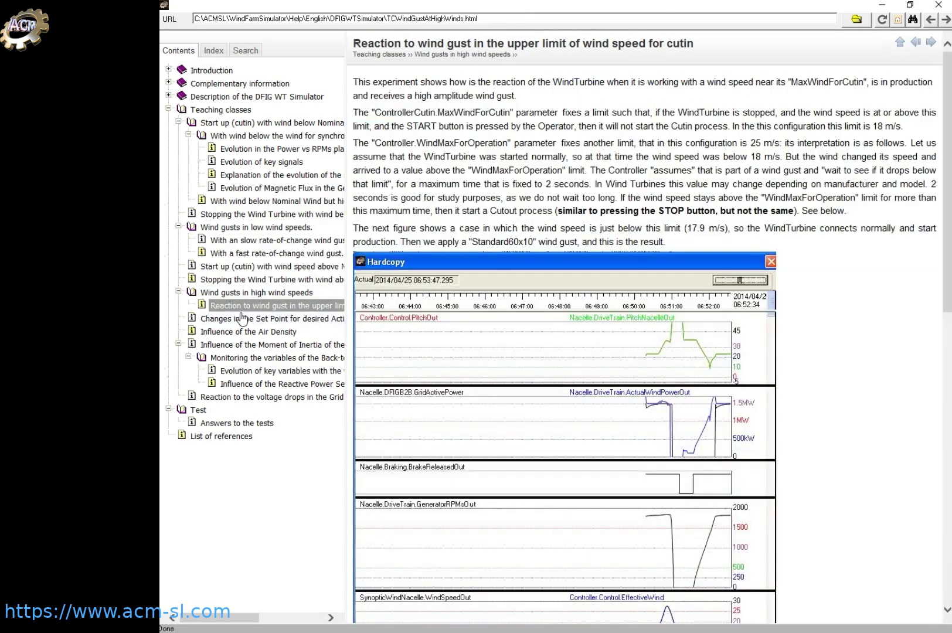
click(240, 318)
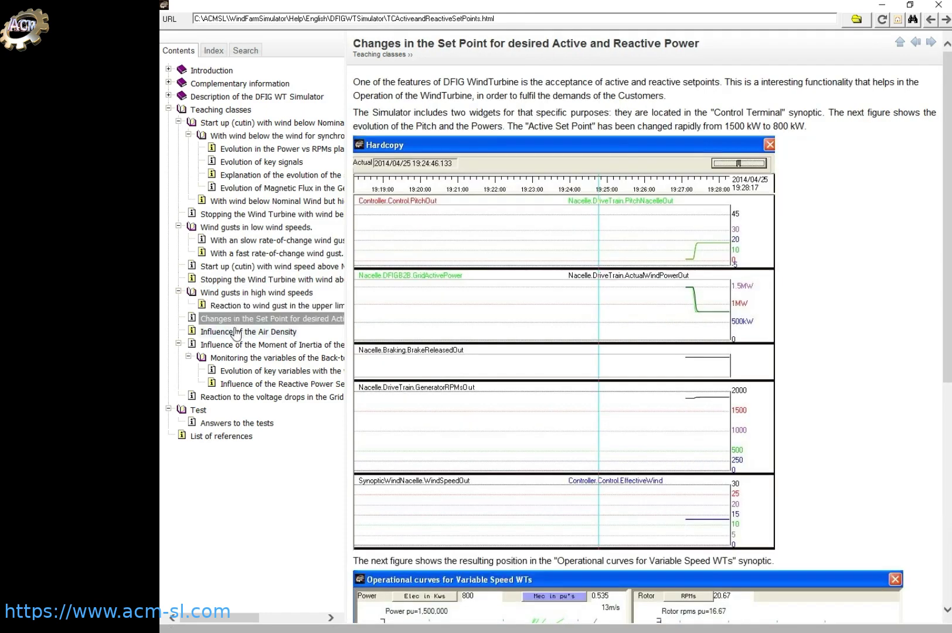
click(248, 333)
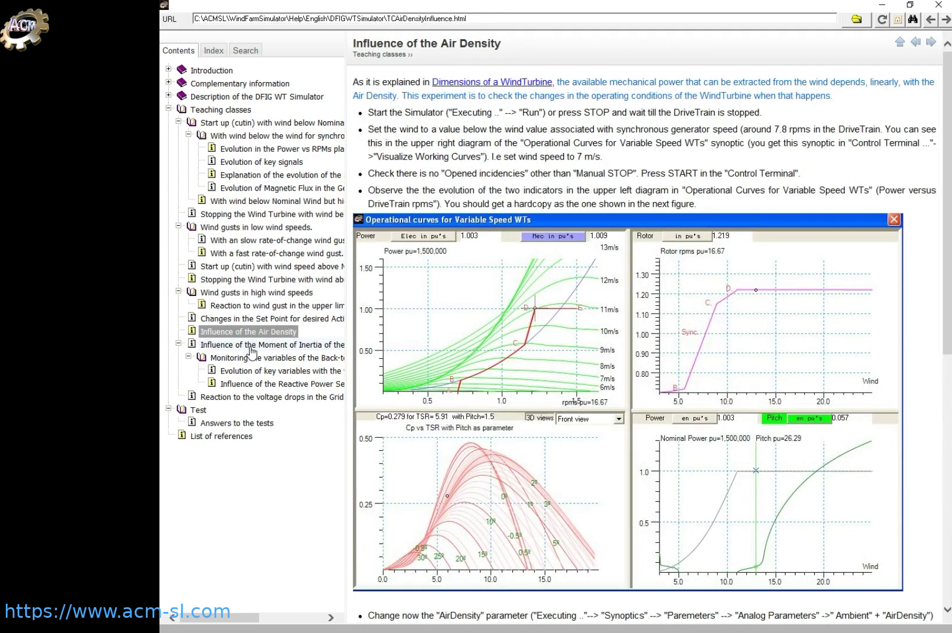
click(253, 347)
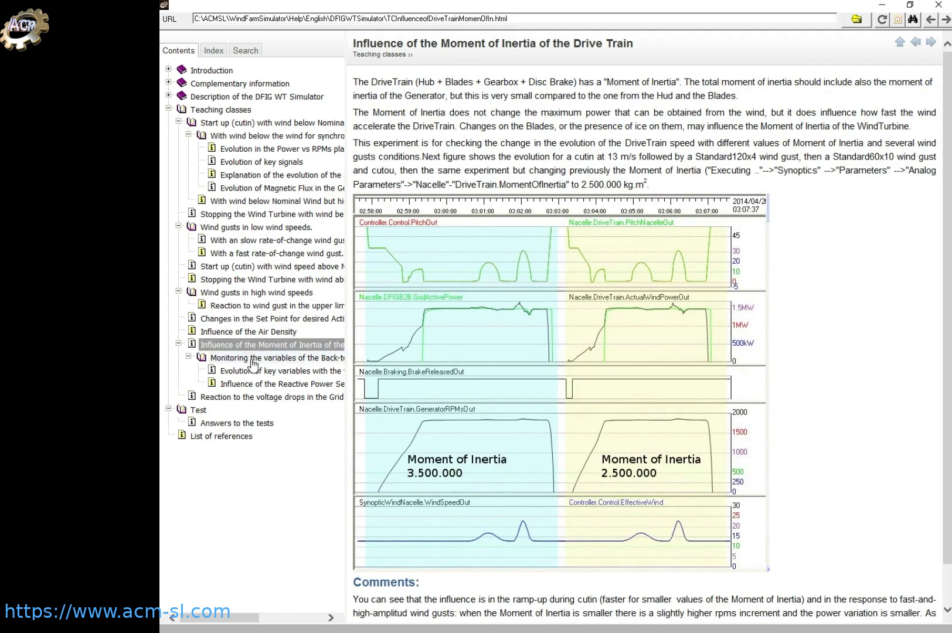
click(252, 360)
click(252, 398)
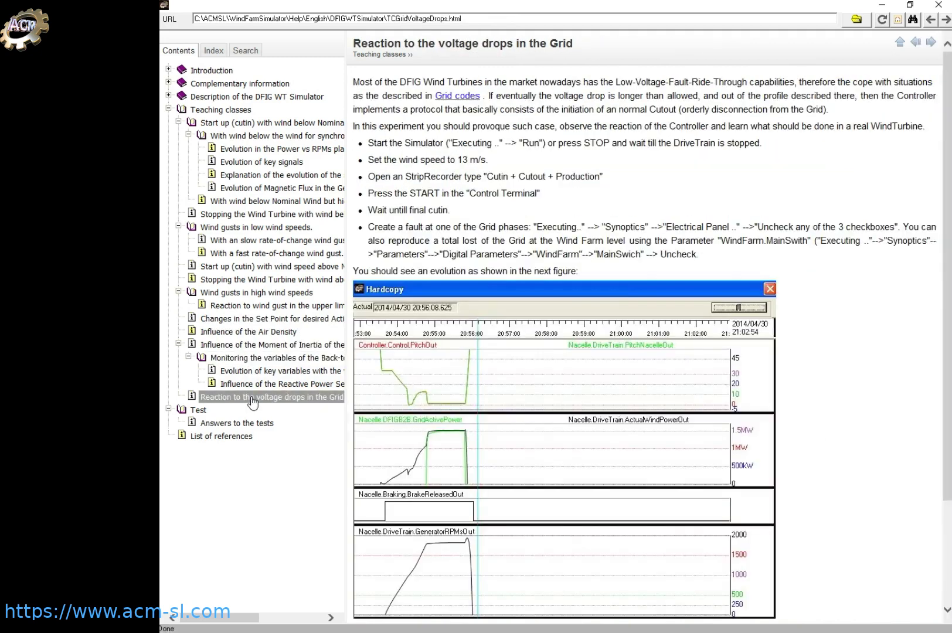